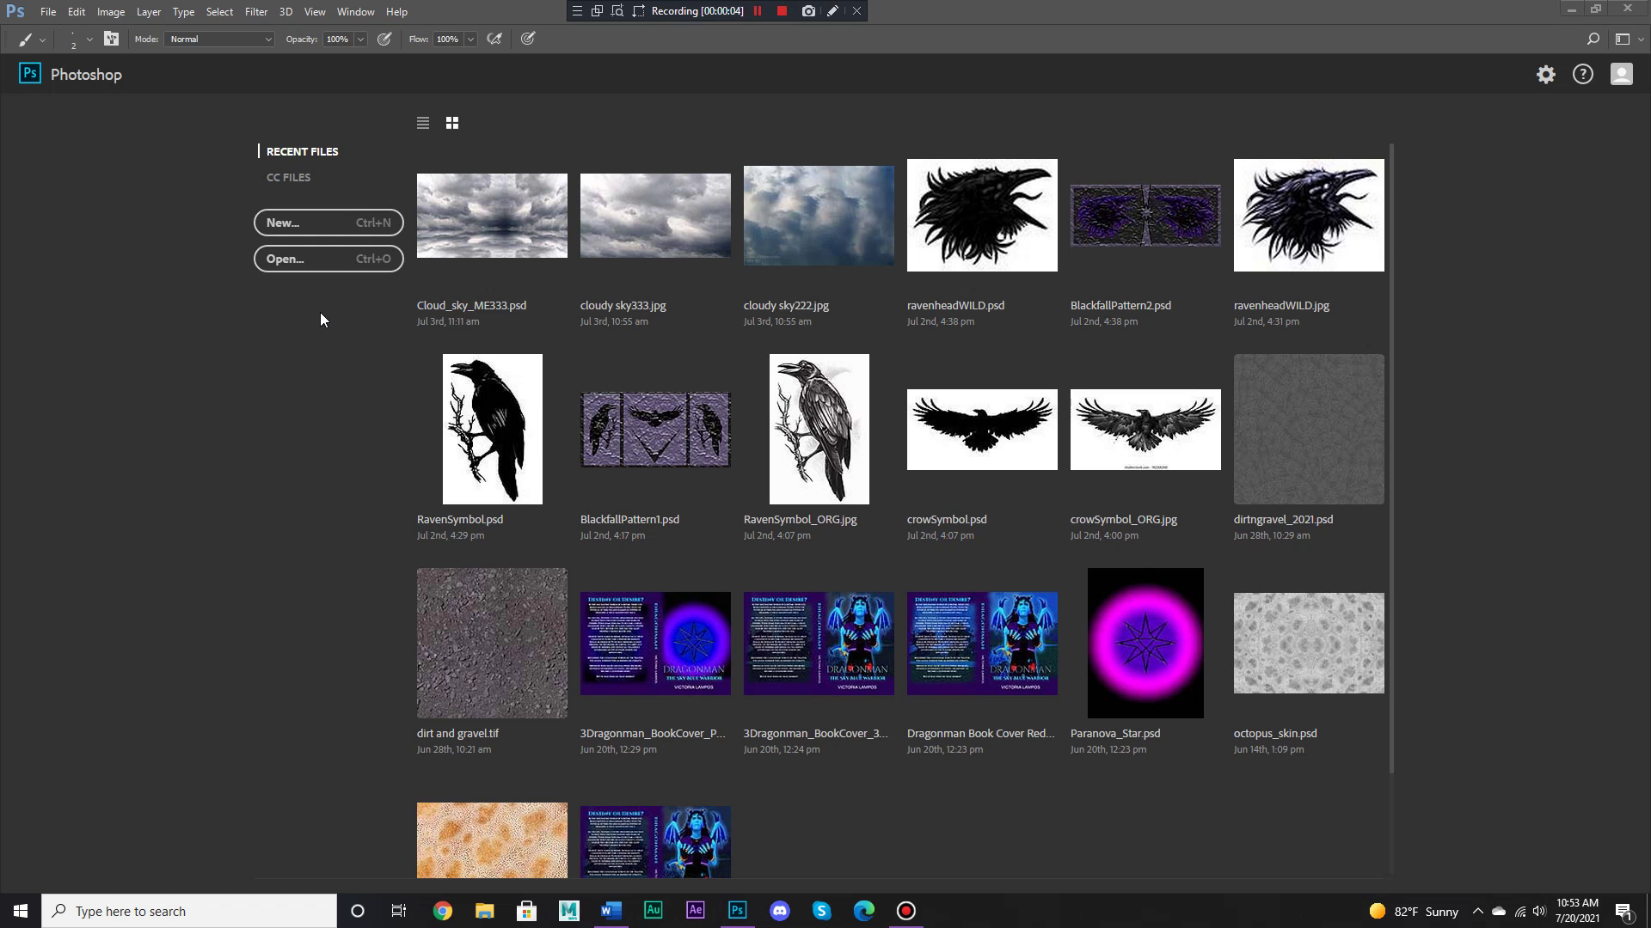
# In the Open dialog, browse to Pictures > Makehuman > makehuman > v1 > Exporting Files
pyautogui.click(320, 267)
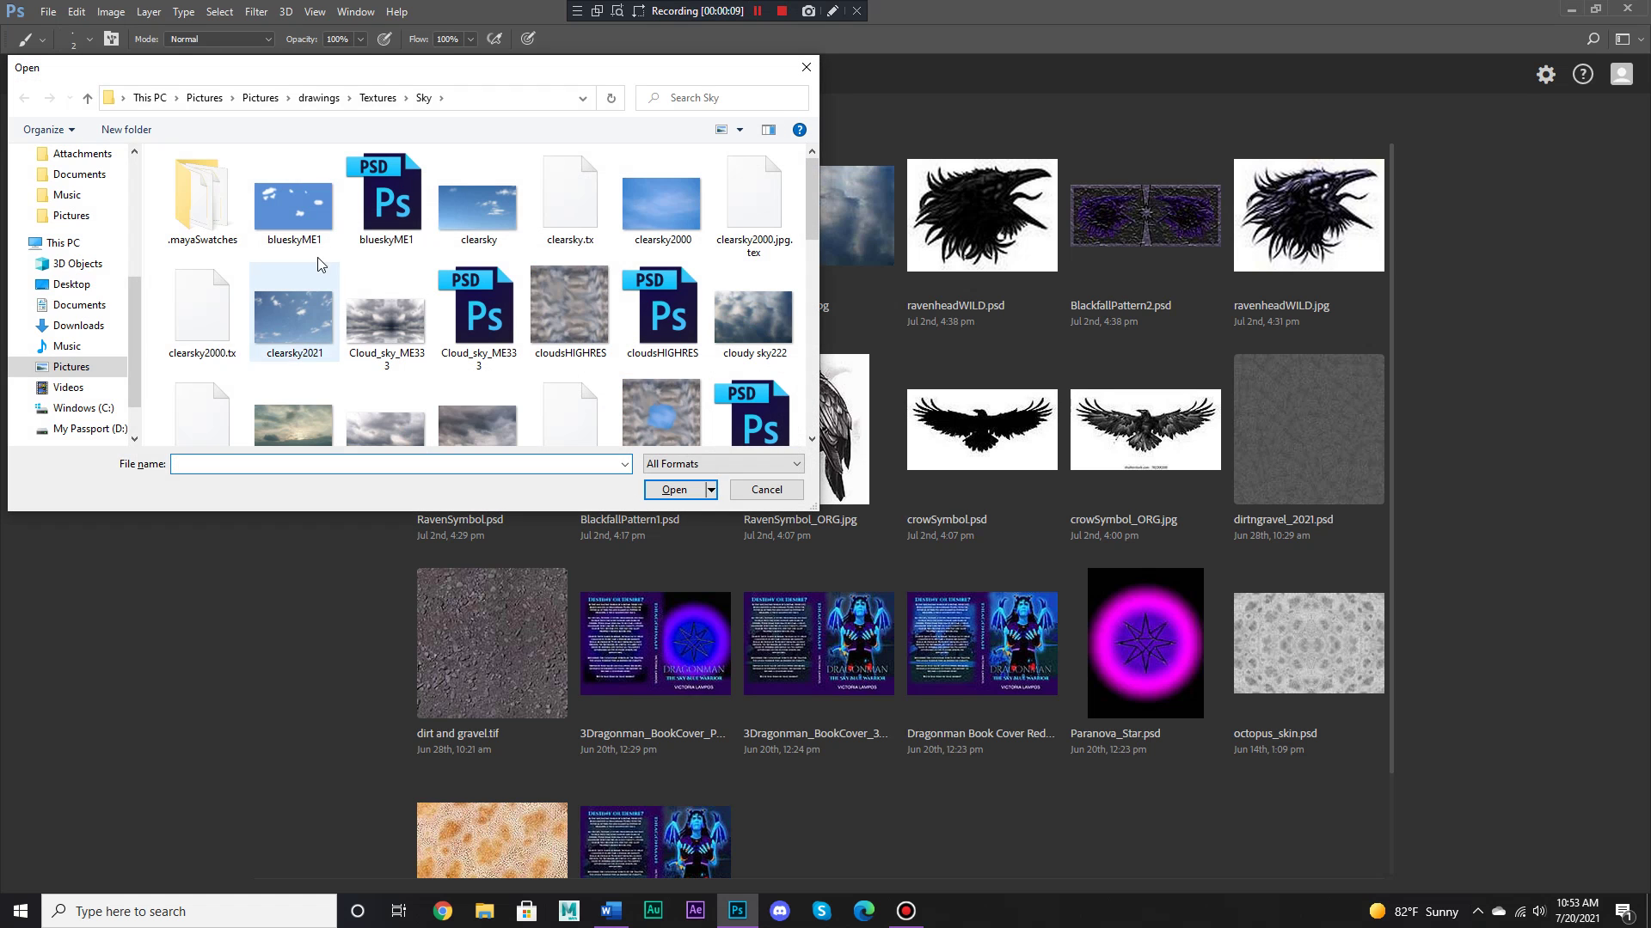
pyautogui.click(258, 102)
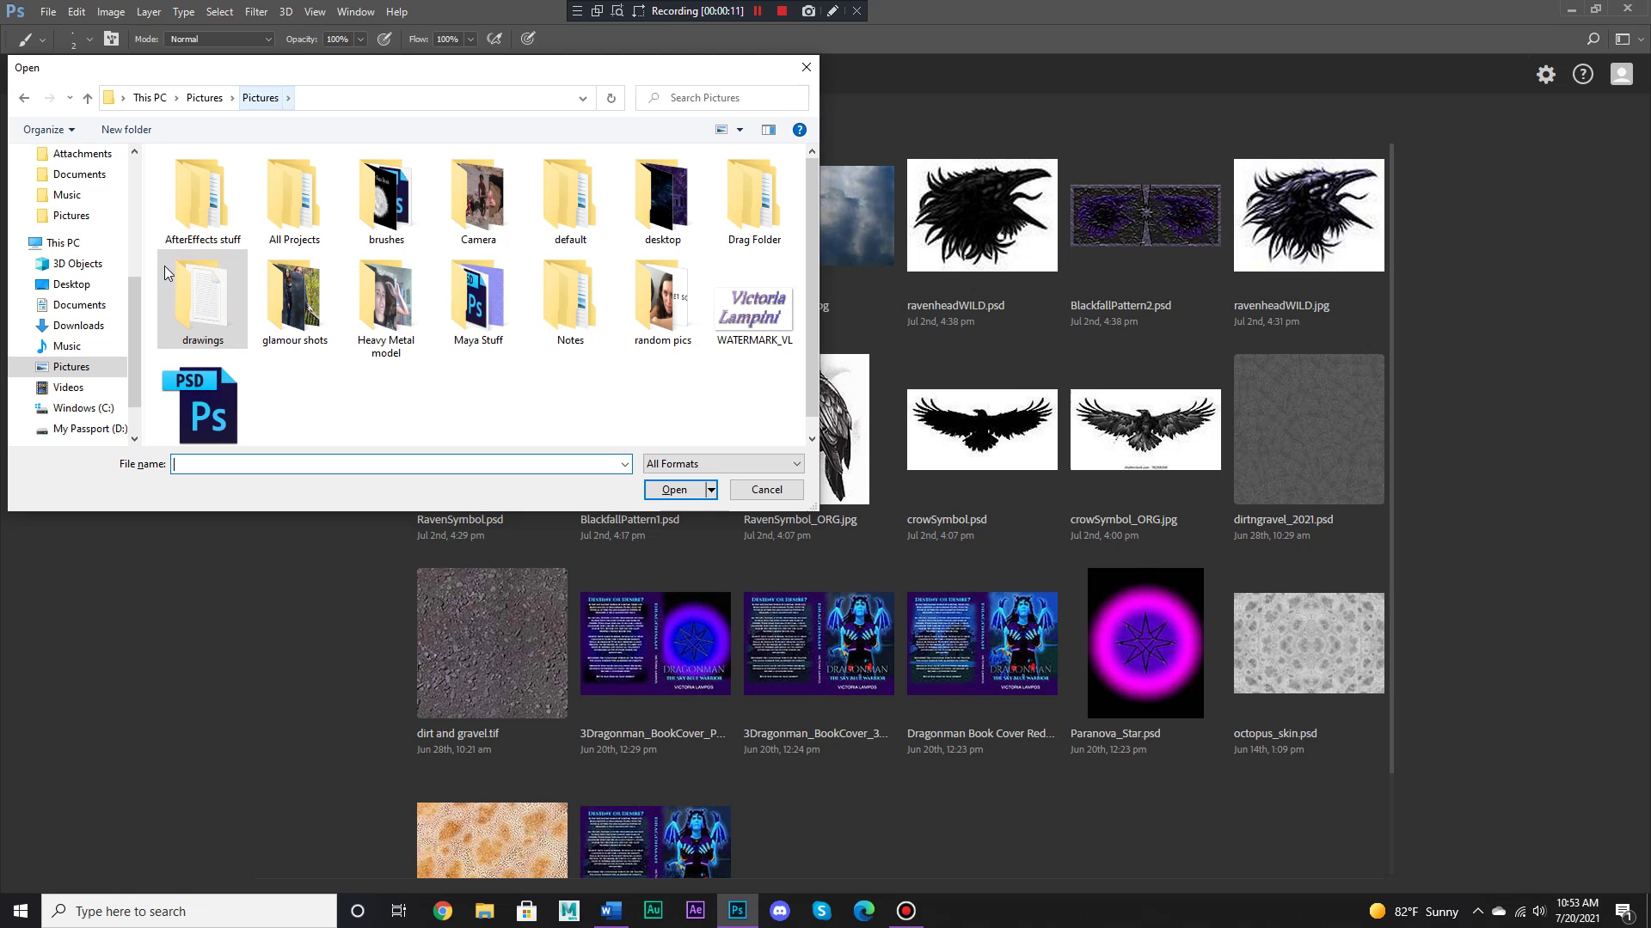
pyautogui.click(105, 365)
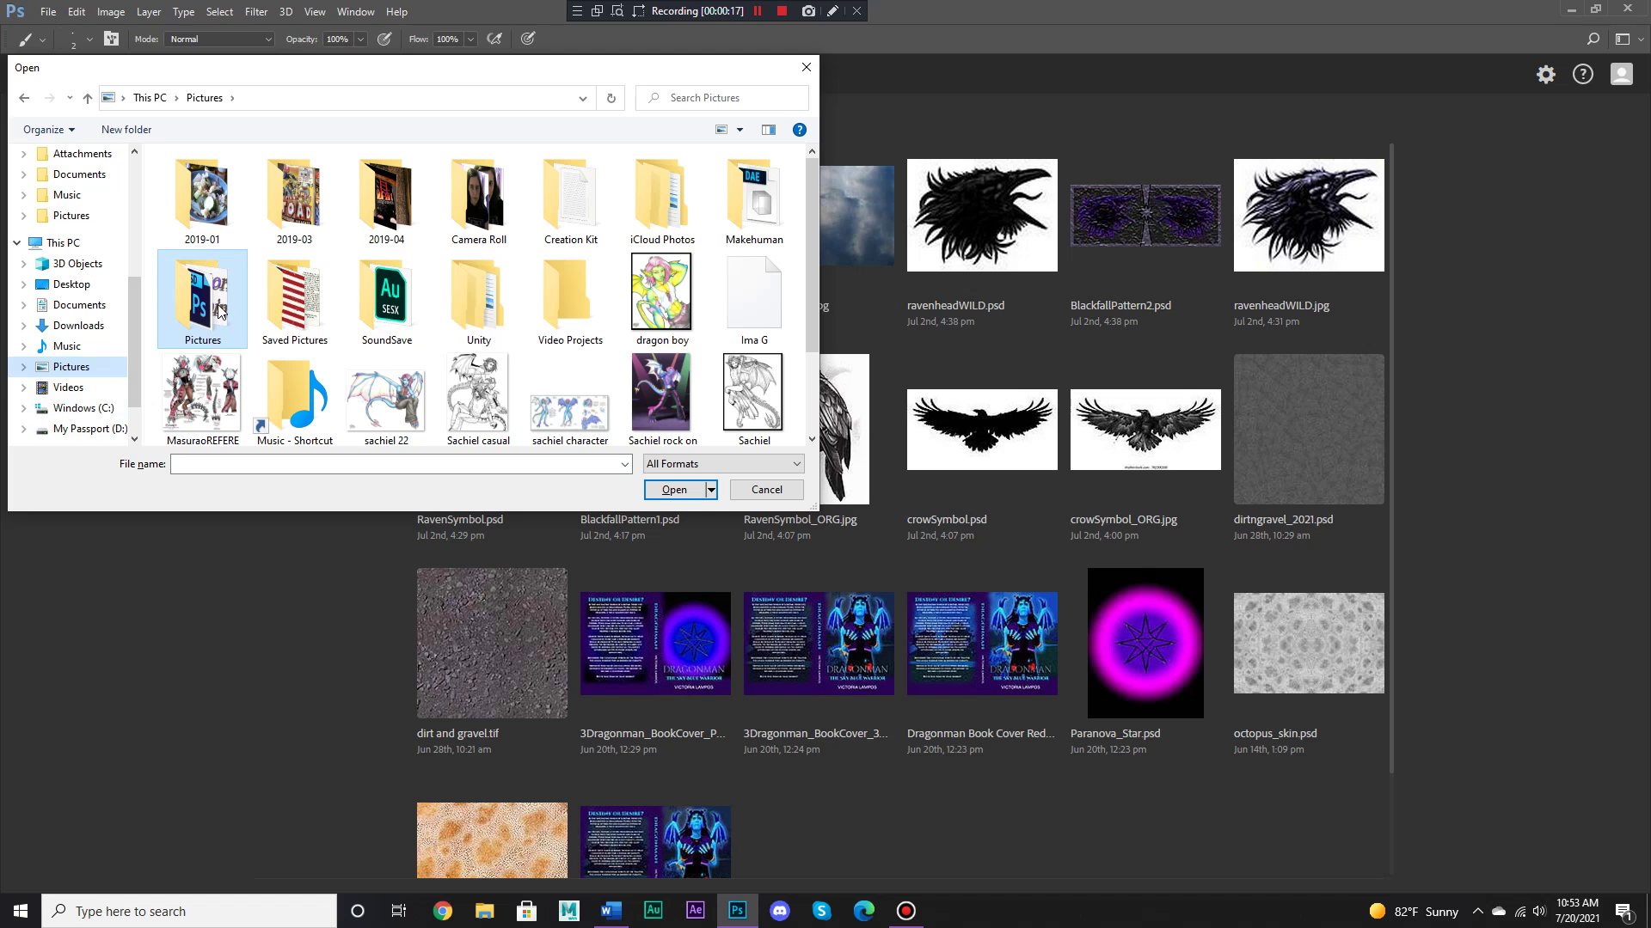
pyautogui.doubleClick(754, 215)
pyautogui.doubleClick(225, 214)
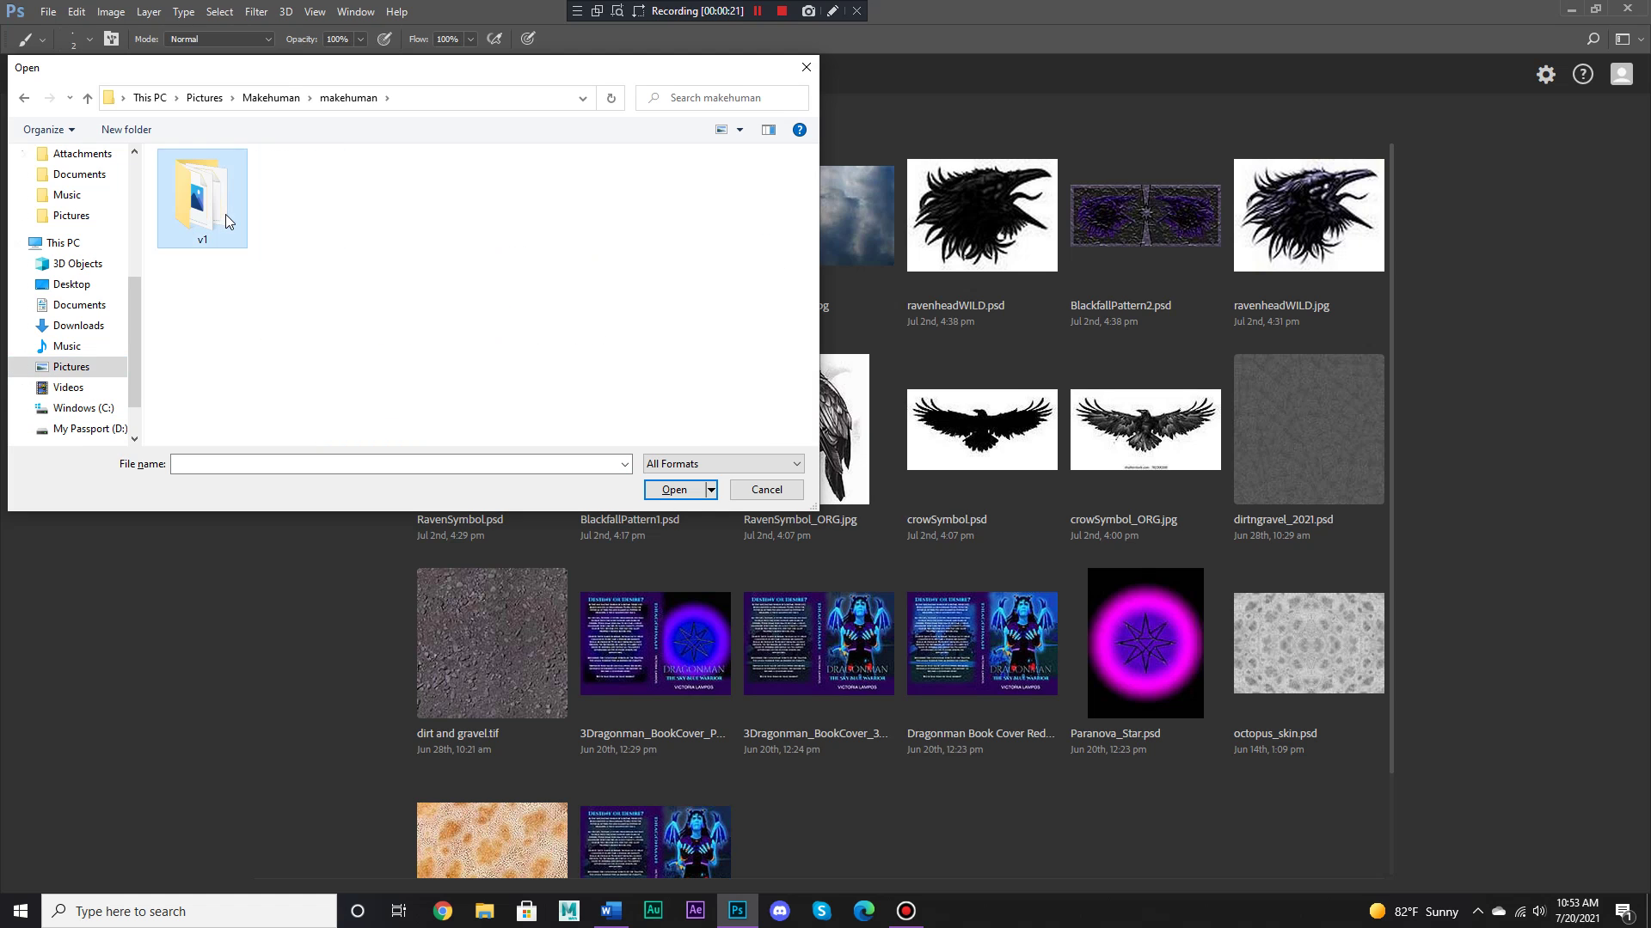
pyautogui.doubleClick(225, 214)
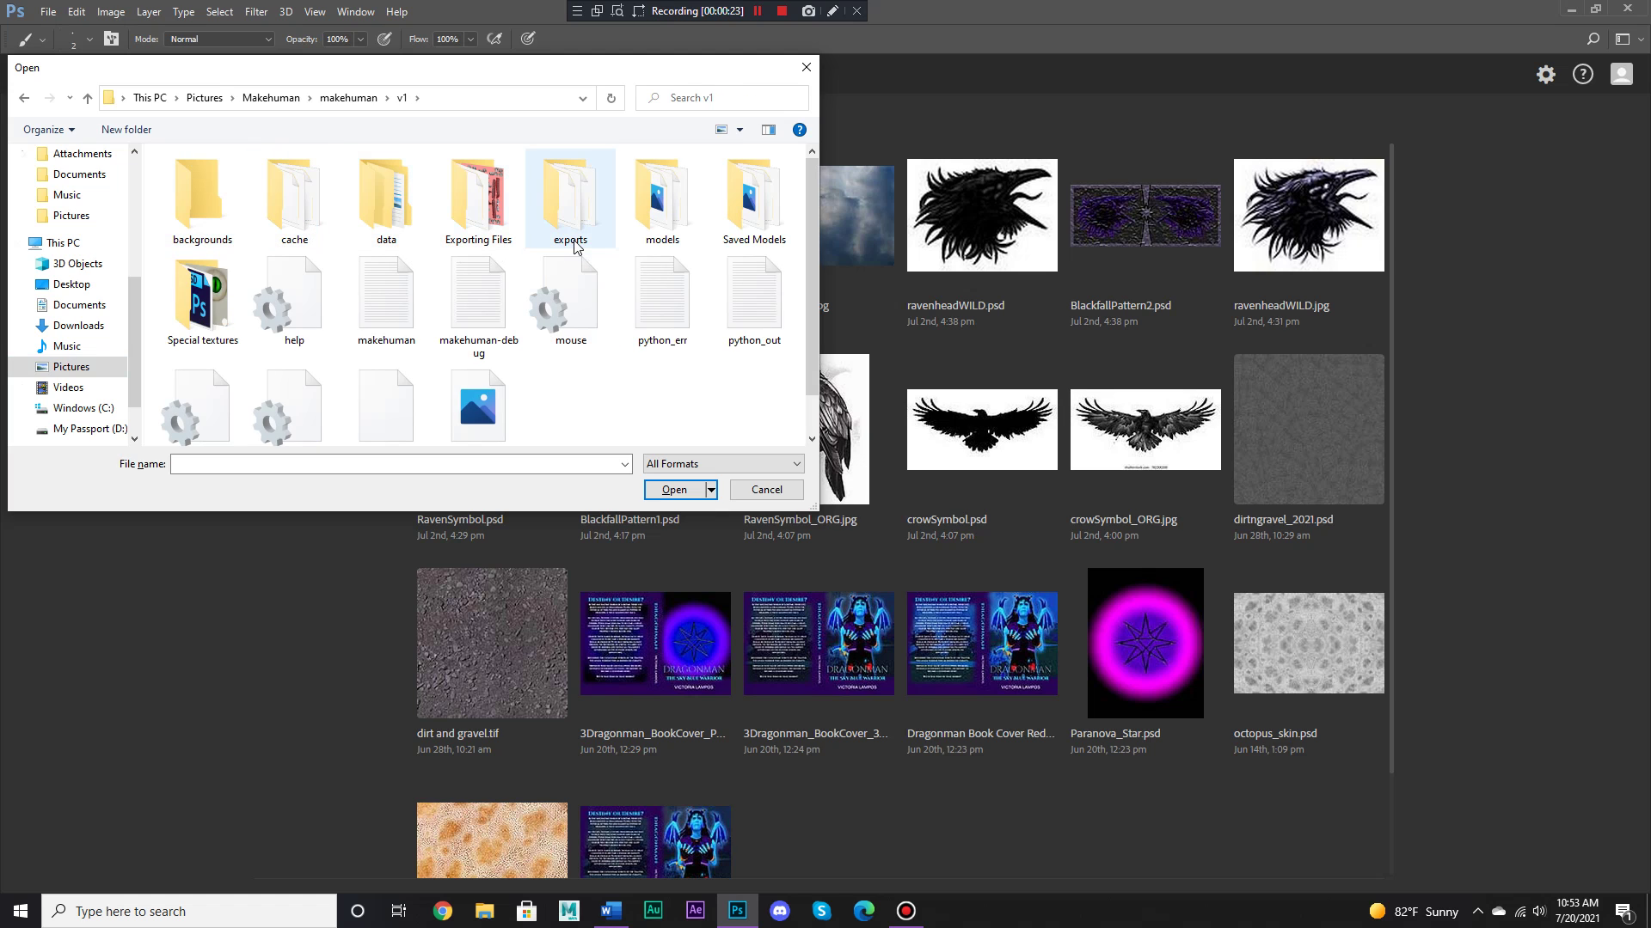
pyautogui.doubleClick(474, 228)
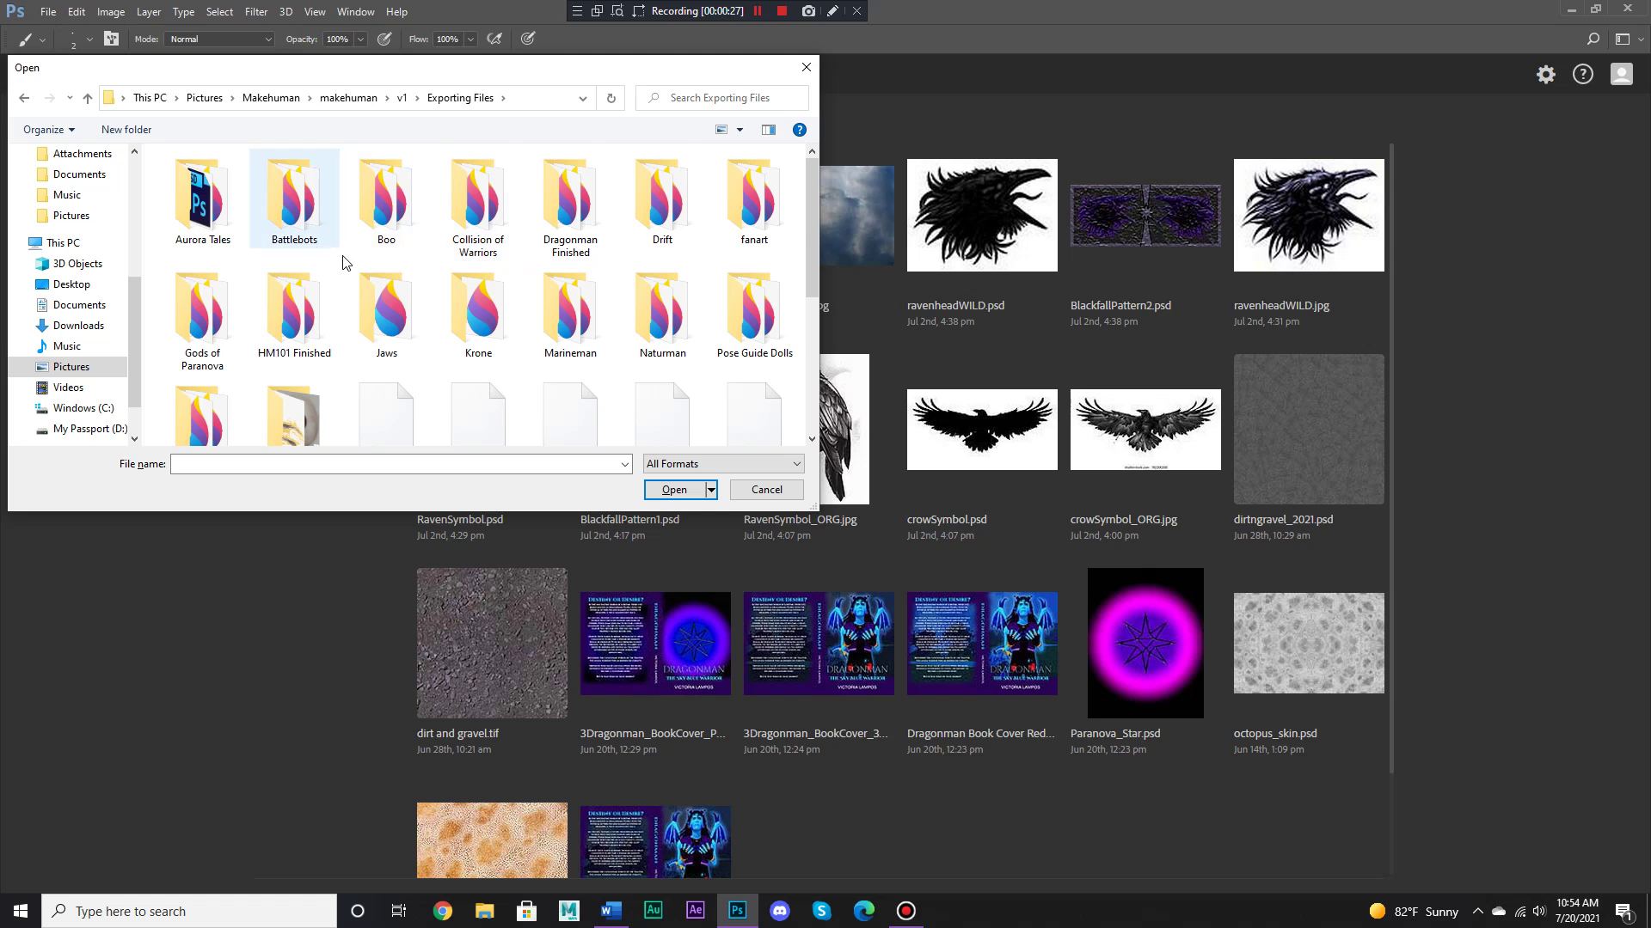
pyautogui.scroll(-2, 345, 269)
pyautogui.scroll(2, 353, 281)
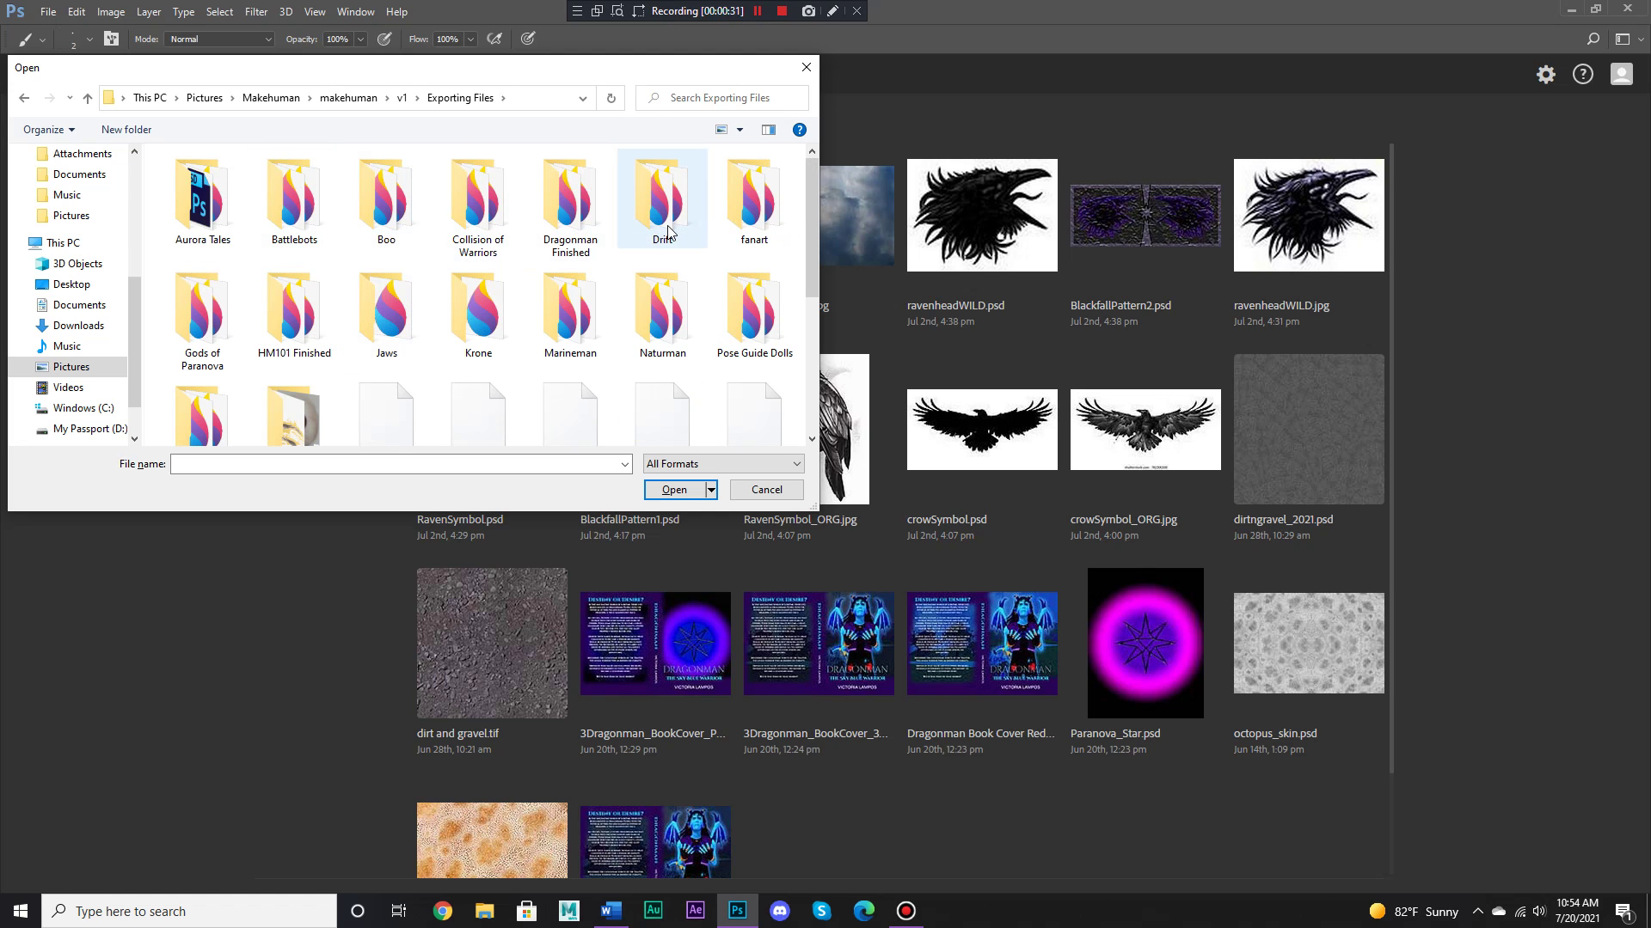
# Open bluegreen_eye.png from the Marineman textures folder
pyautogui.doubleClick(569, 313)
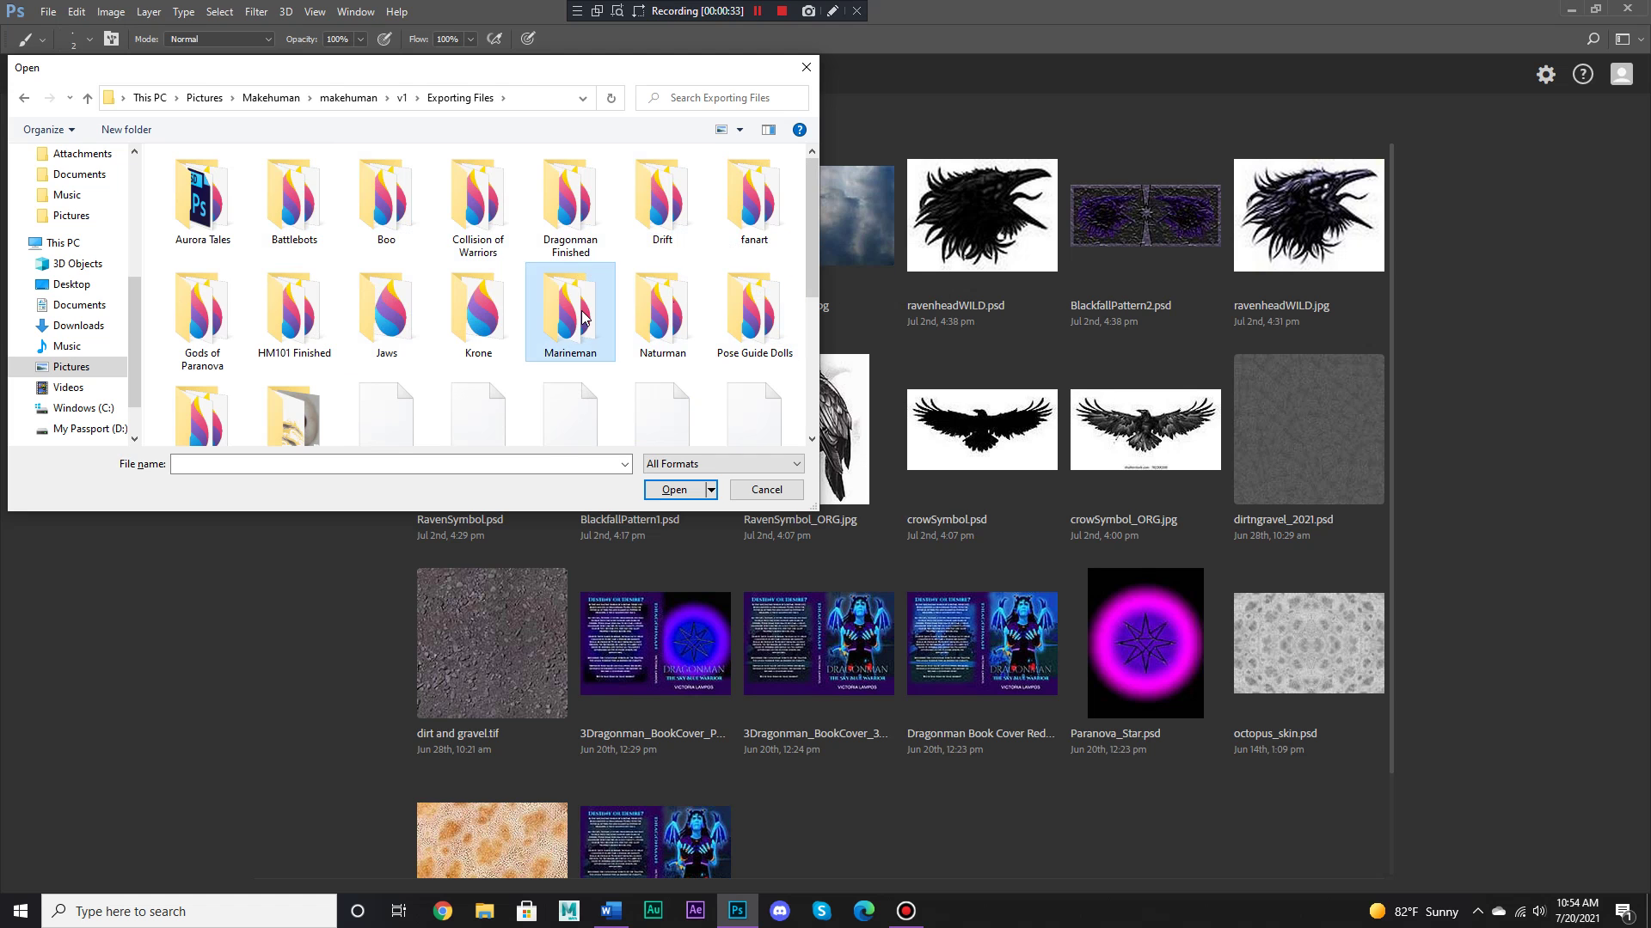
pyautogui.doubleClick(205, 225)
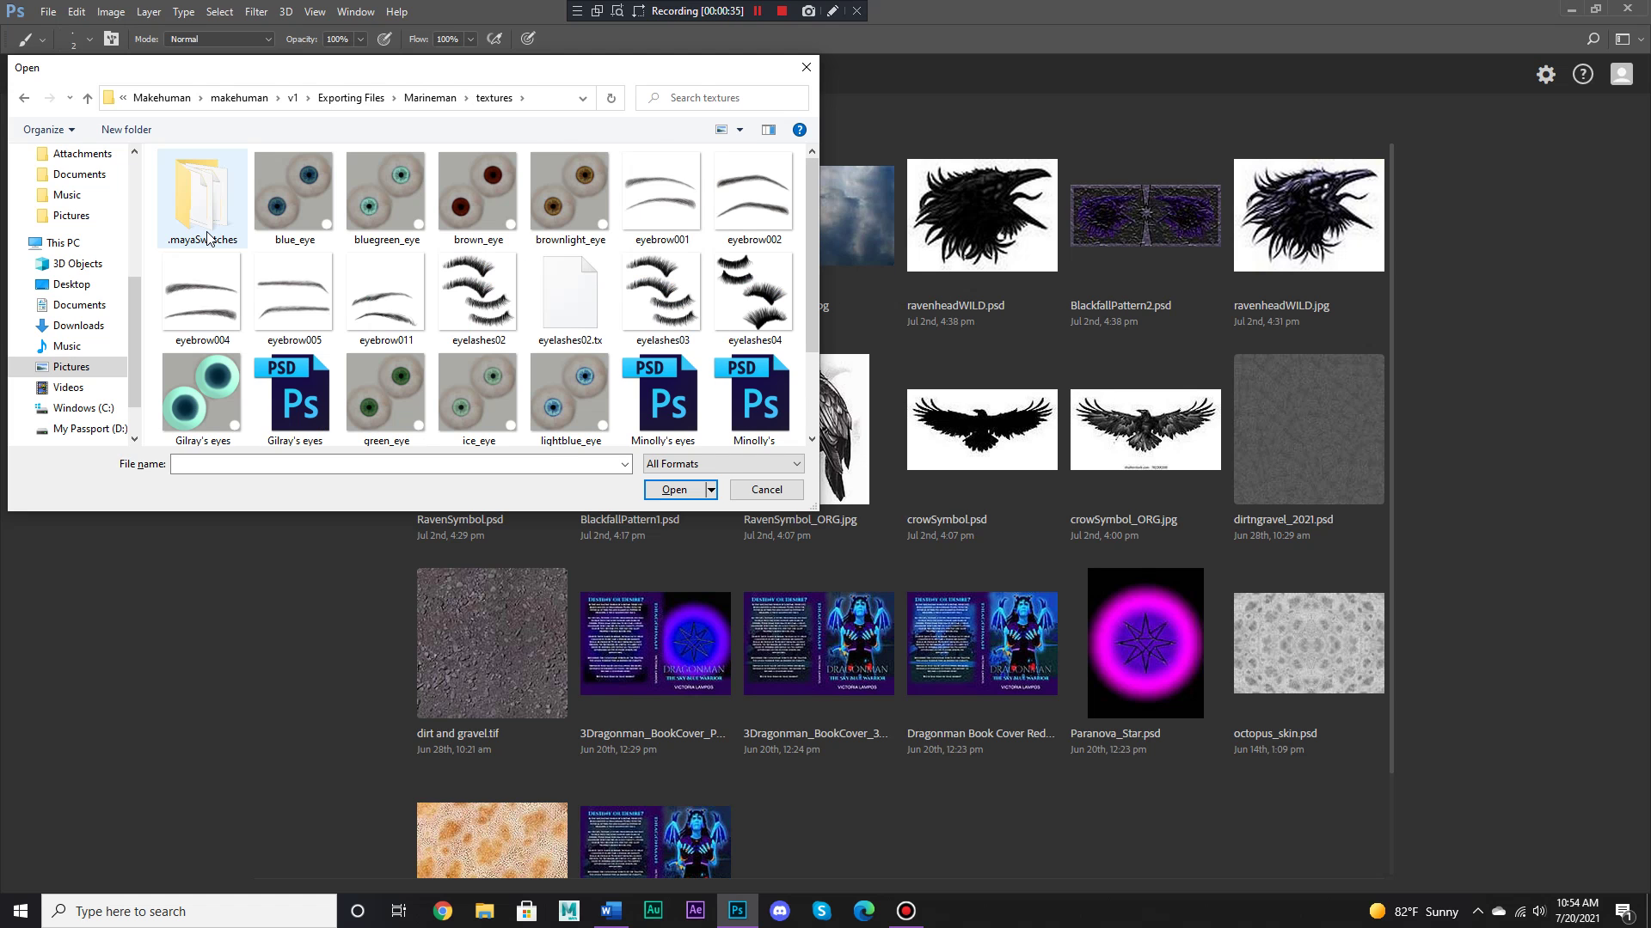
pyautogui.scroll(-3, 436, 254)
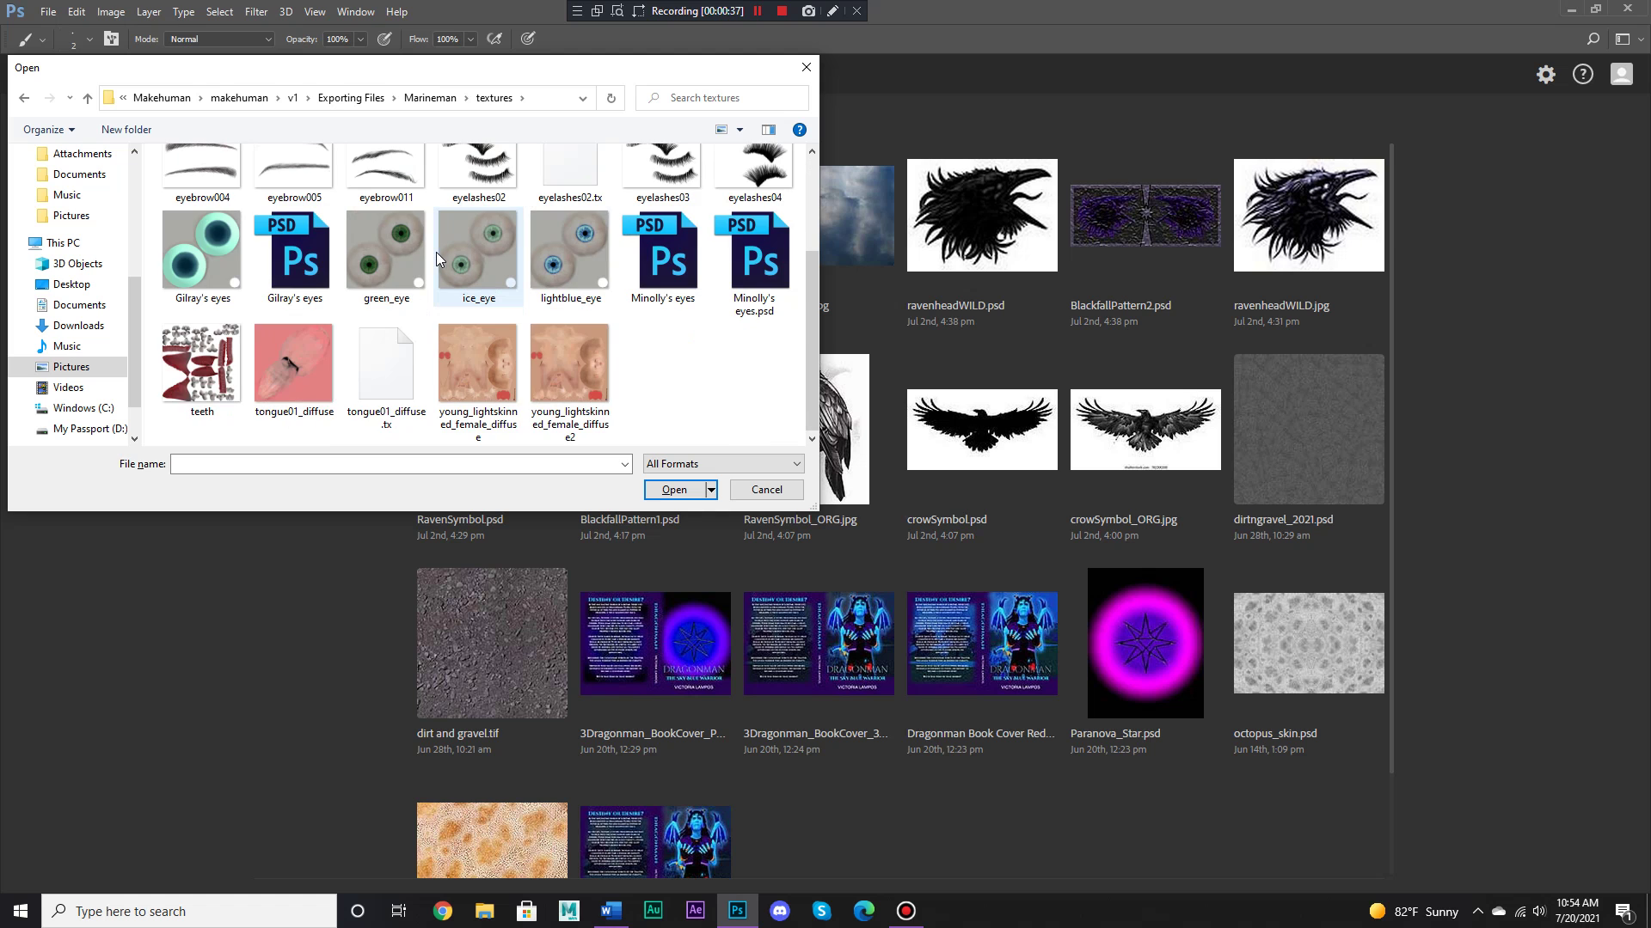
pyautogui.scroll(3, 436, 256)
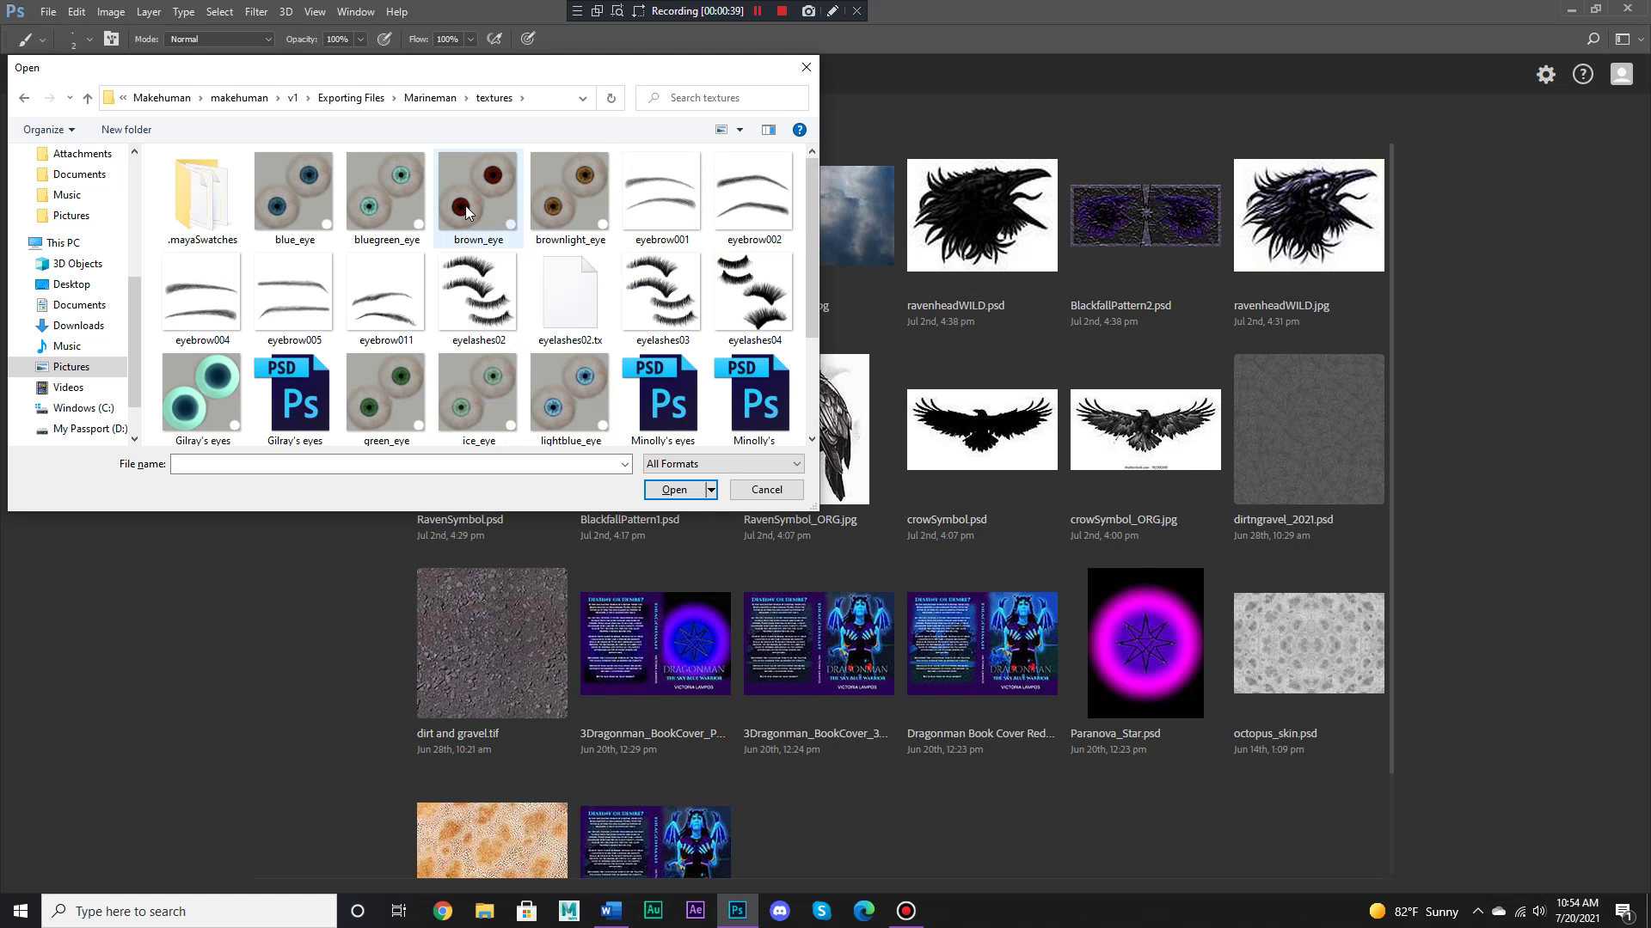
pyautogui.click(393, 198)
pyautogui.doubleClick(394, 198)
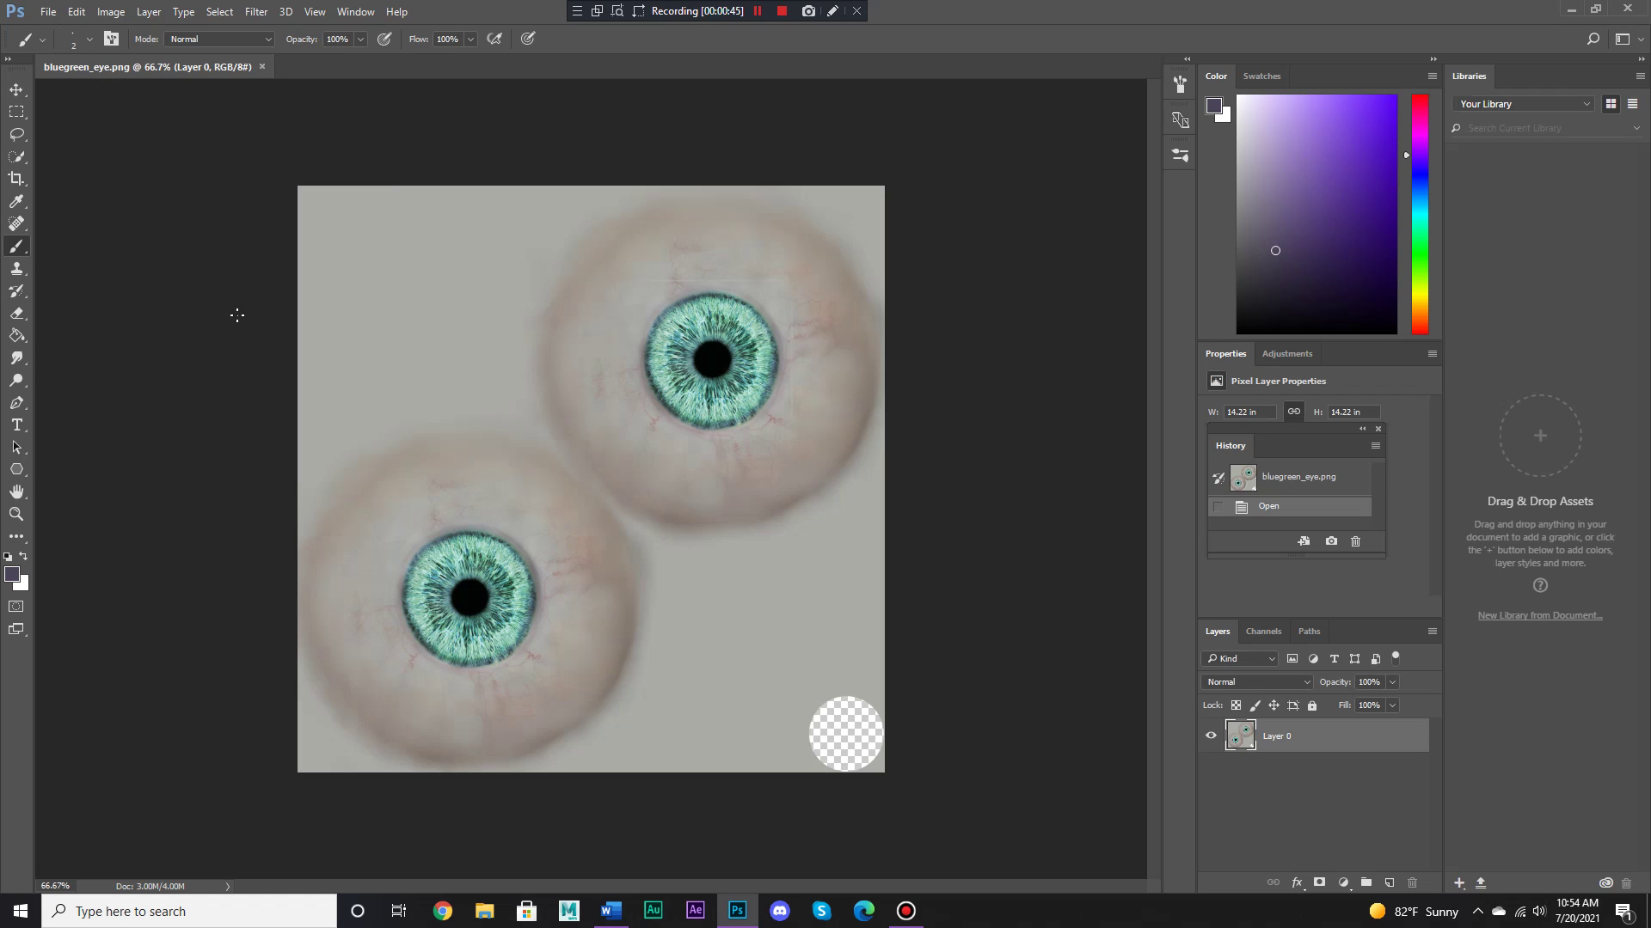
# Add a new empty Layer 1 and place it beneath Layer 0
pyautogui.click(1432, 632)
pyautogui.click(1465, 72)
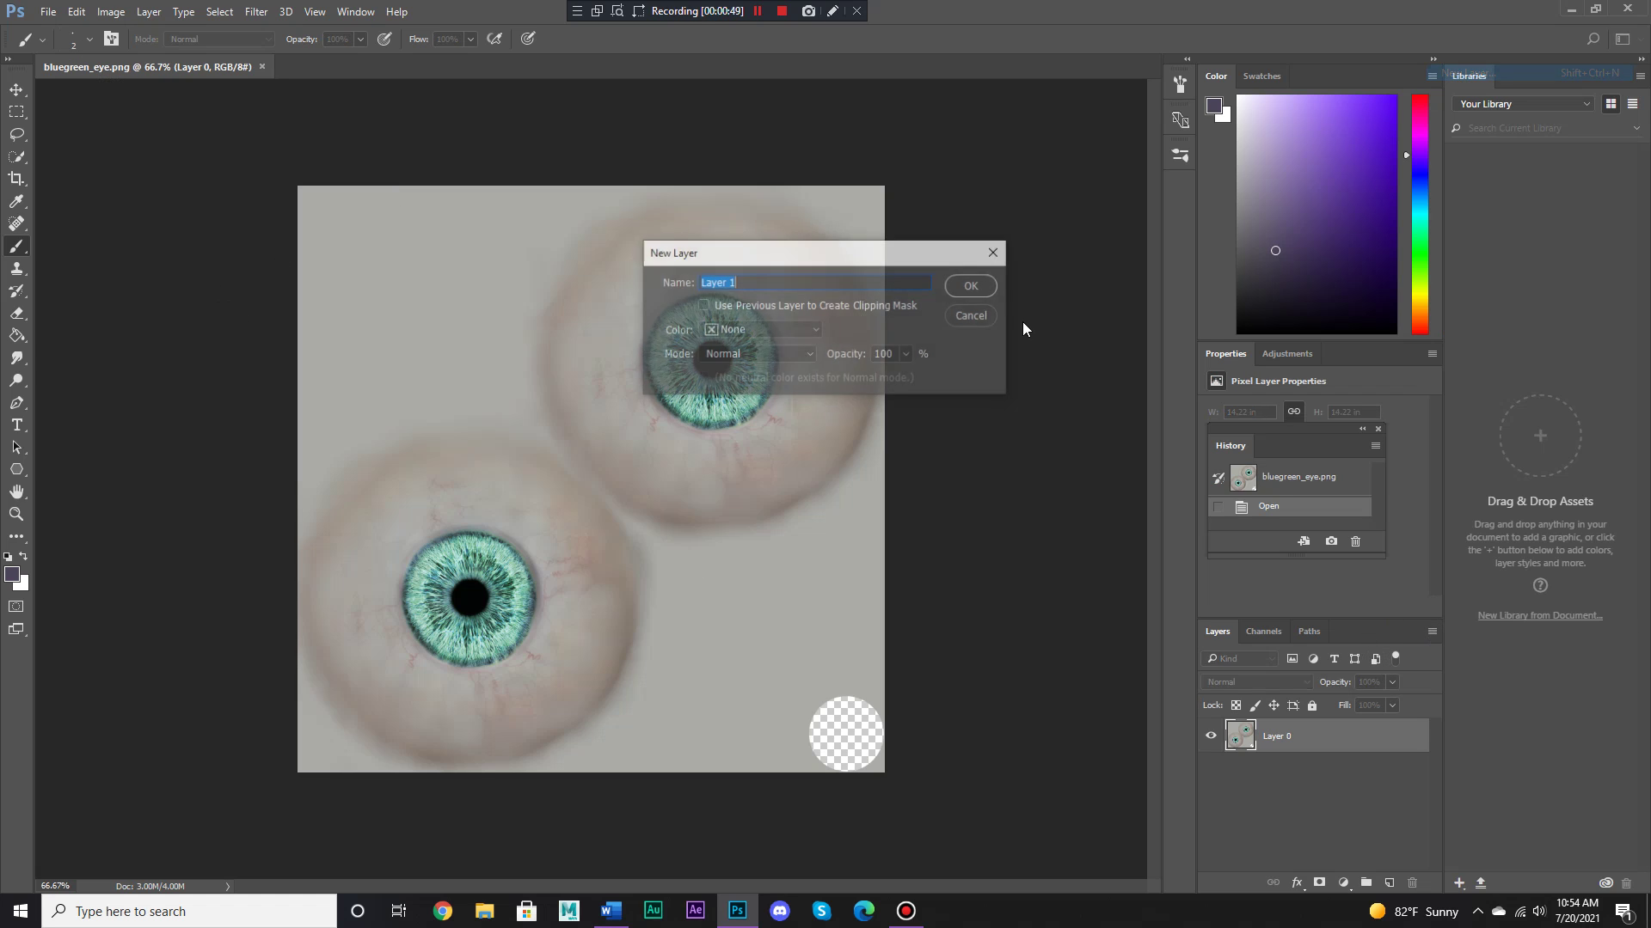
pyautogui.click(956, 288)
pyautogui.moveTo(1281, 732); pyautogui.dragTo(1281, 781)
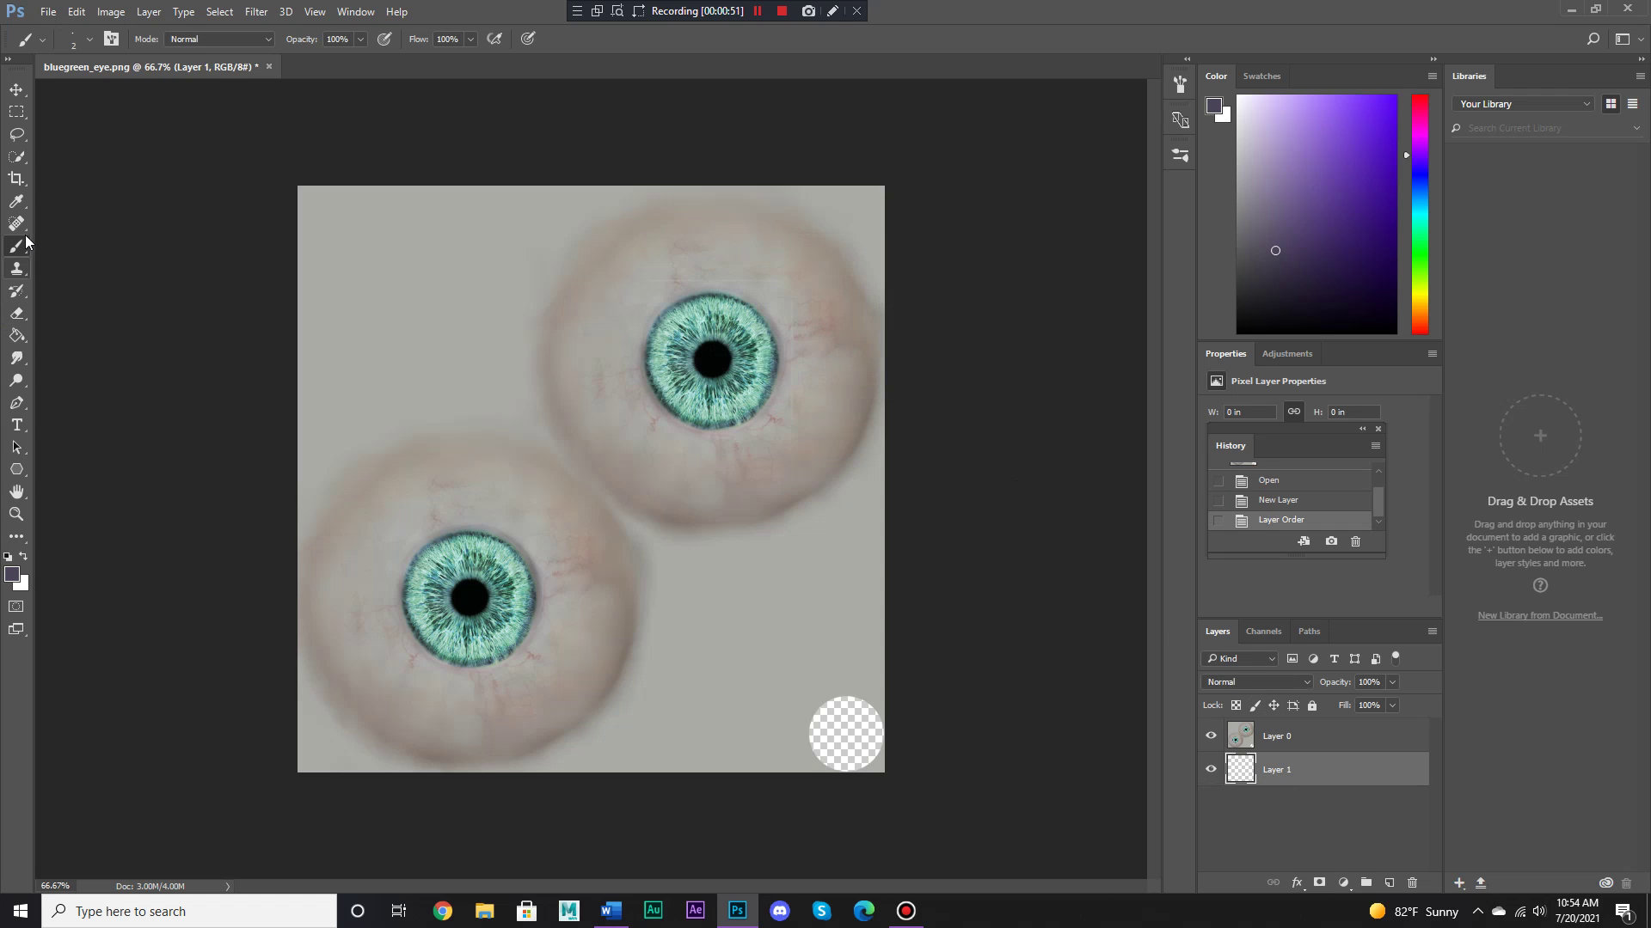
# Fill Layer 1 with the sampled background grey and merge Layer 0 down into it
pyautogui.click(17, 201)
pyautogui.click(423, 312)
pyautogui.click(17, 335)
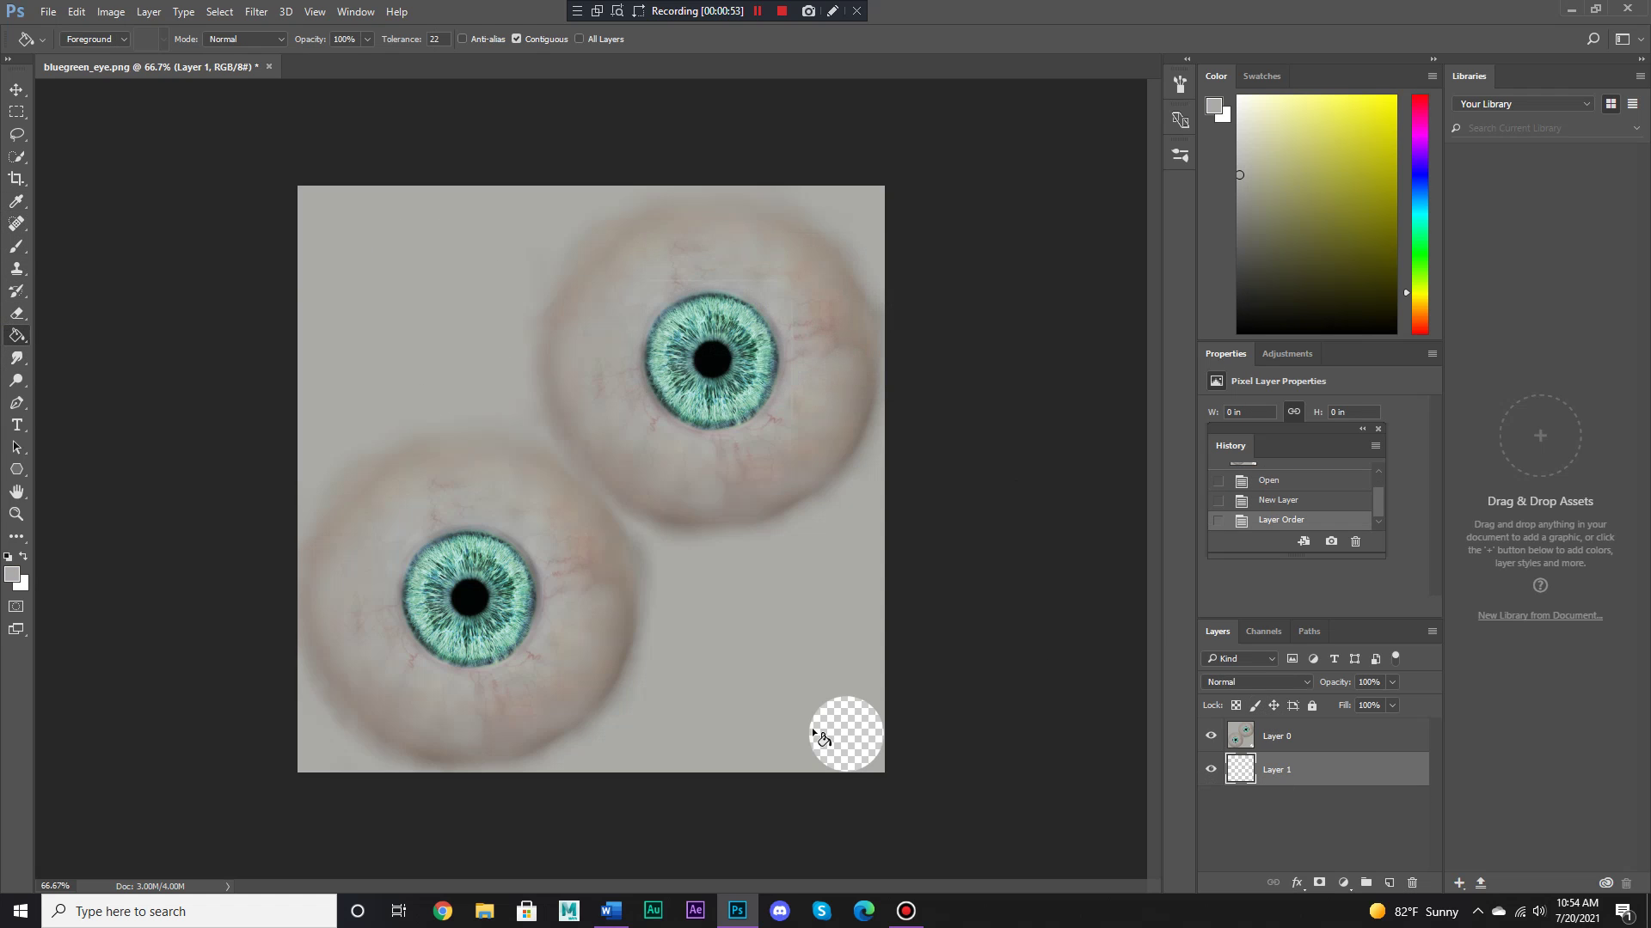
pyautogui.click(823, 739)
pyautogui.click(1303, 740)
pyautogui.rightClick(1303, 739)
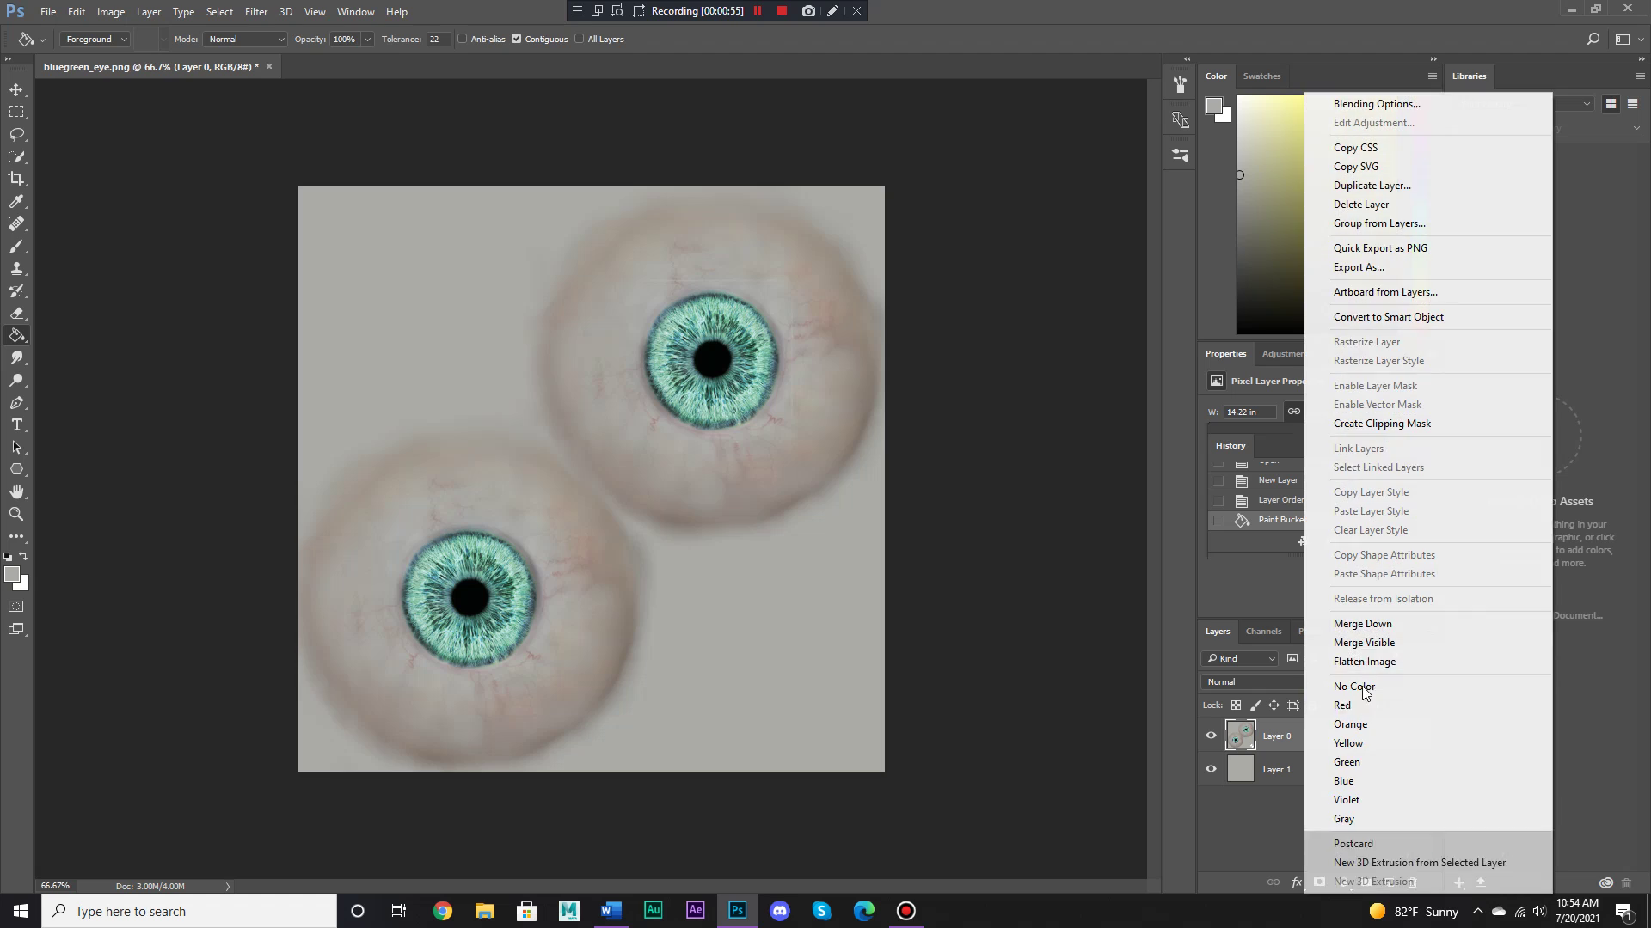
pyautogui.click(1385, 627)
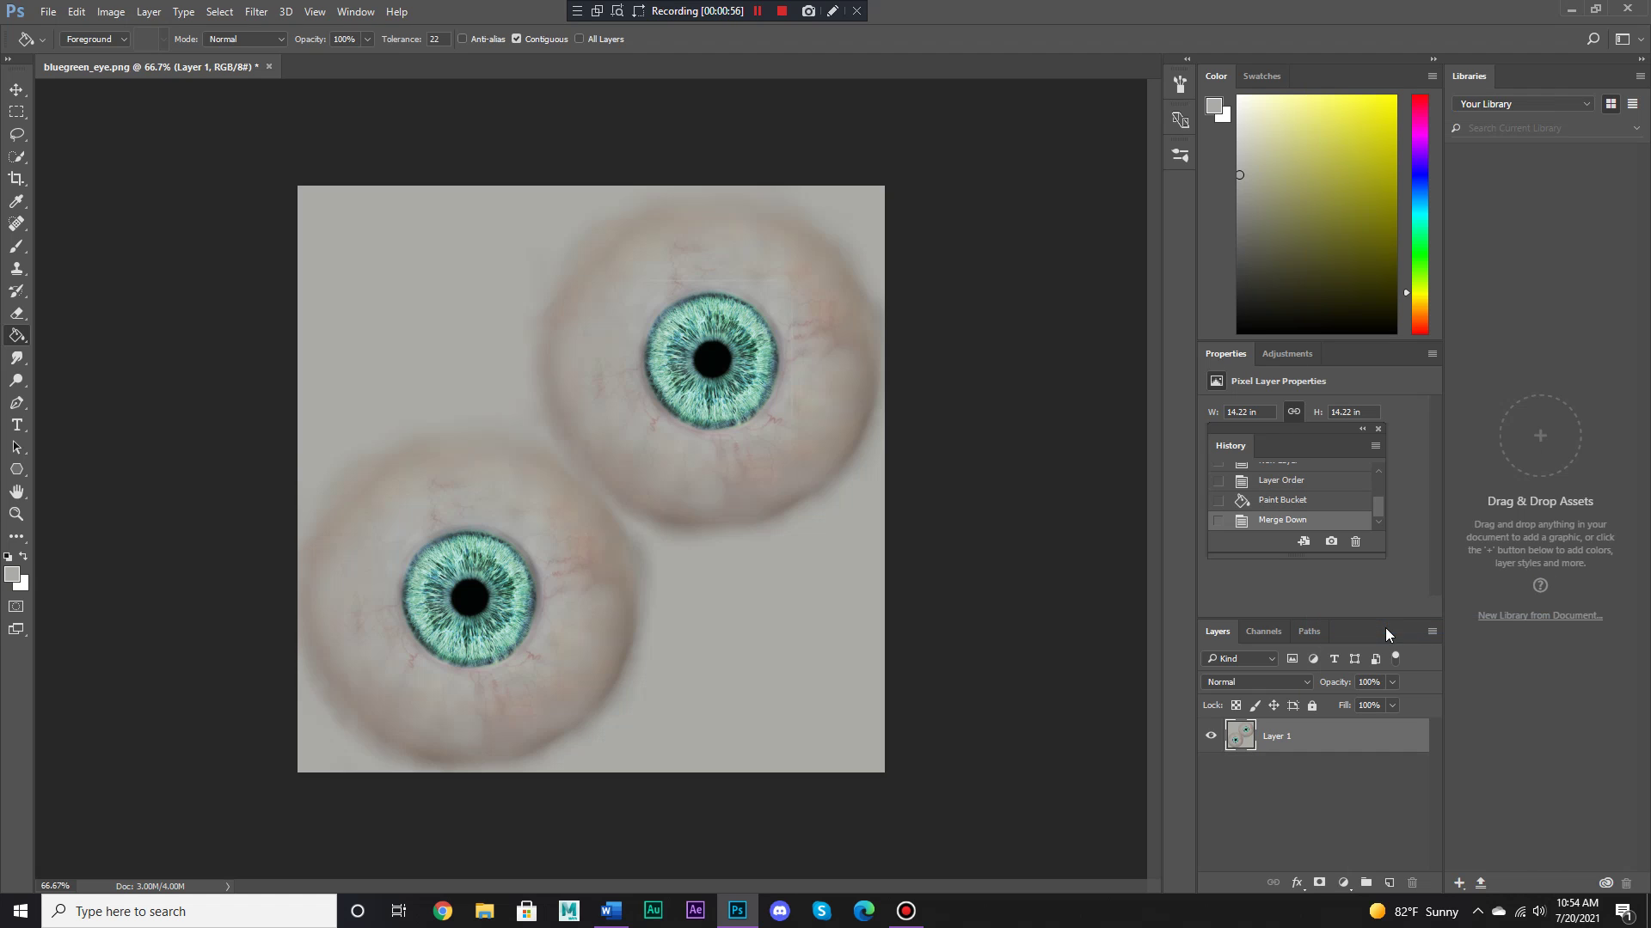
# Quick-select the lower eye's teal iris, refining its edges
pyautogui.click(24, 166)
pyautogui.moveTo(457, 626); pyautogui.dragTo(447, 631)
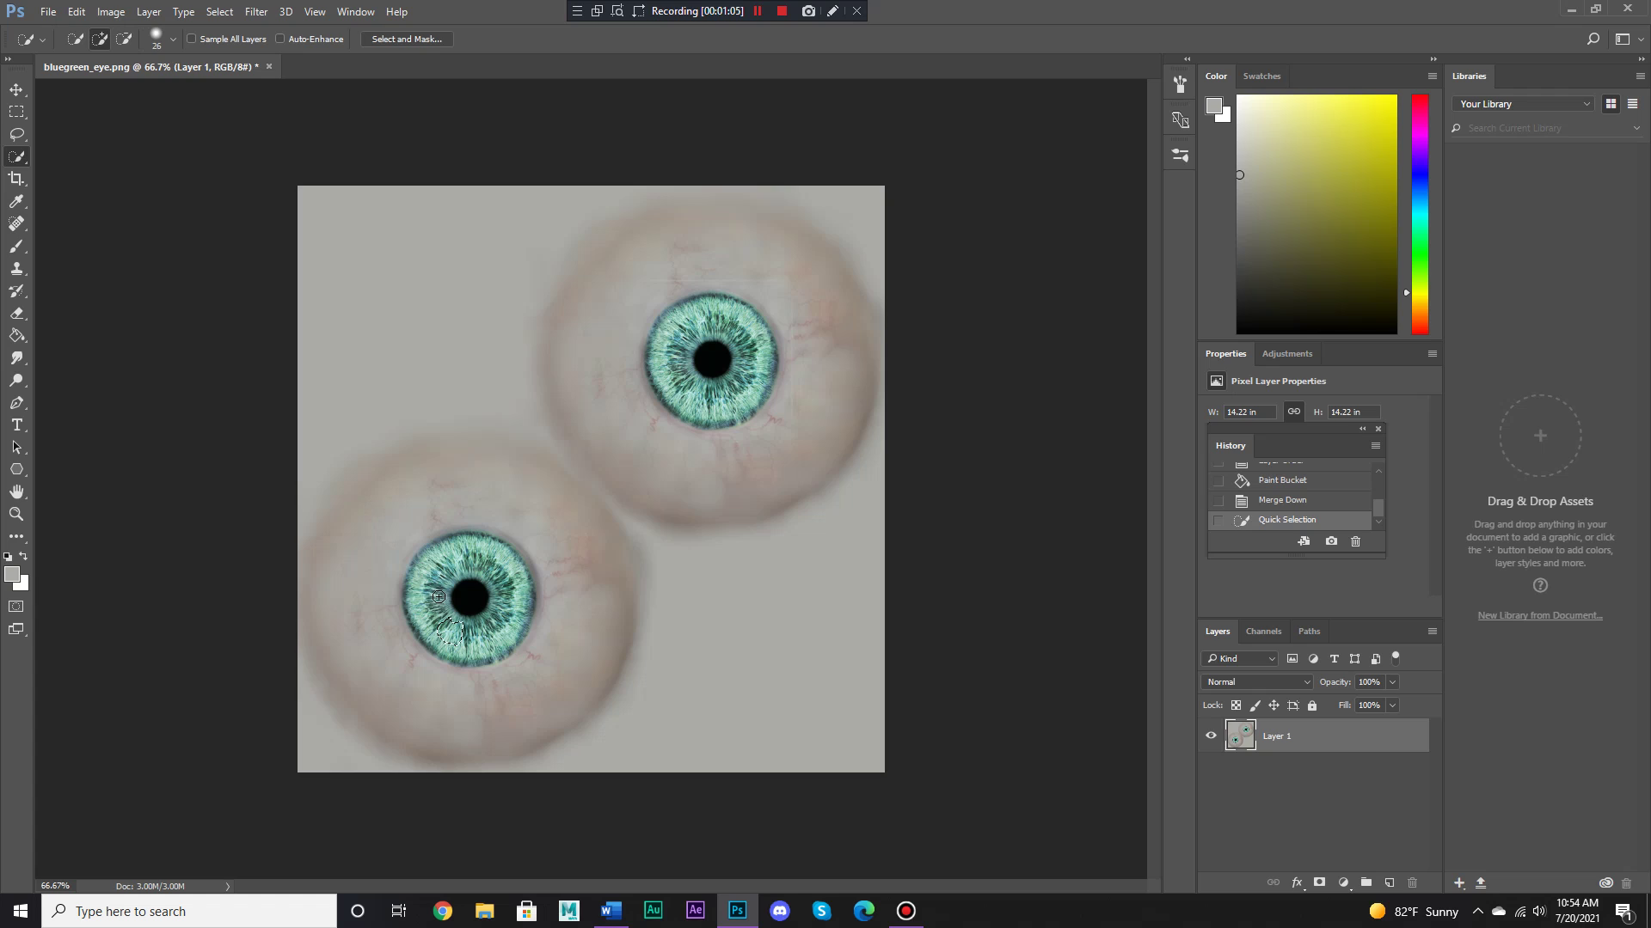
pyautogui.moveTo(437, 588)
pyautogui.mouseDown()
pyautogui.moveTo(442, 610)
pyautogui.moveTo(440, 576)
pyautogui.moveTo(499, 559)
pyautogui.moveTo(520, 593)
pyautogui.moveTo(505, 632)
pyautogui.moveTo(522, 584)
pyautogui.moveTo(462, 544)
pyautogui.moveTo(420, 606)
pyautogui.moveTo(445, 646)
pyautogui.mouseUp()
pyautogui.moveTo(426, 563); pyautogui.dragTo(430, 564)
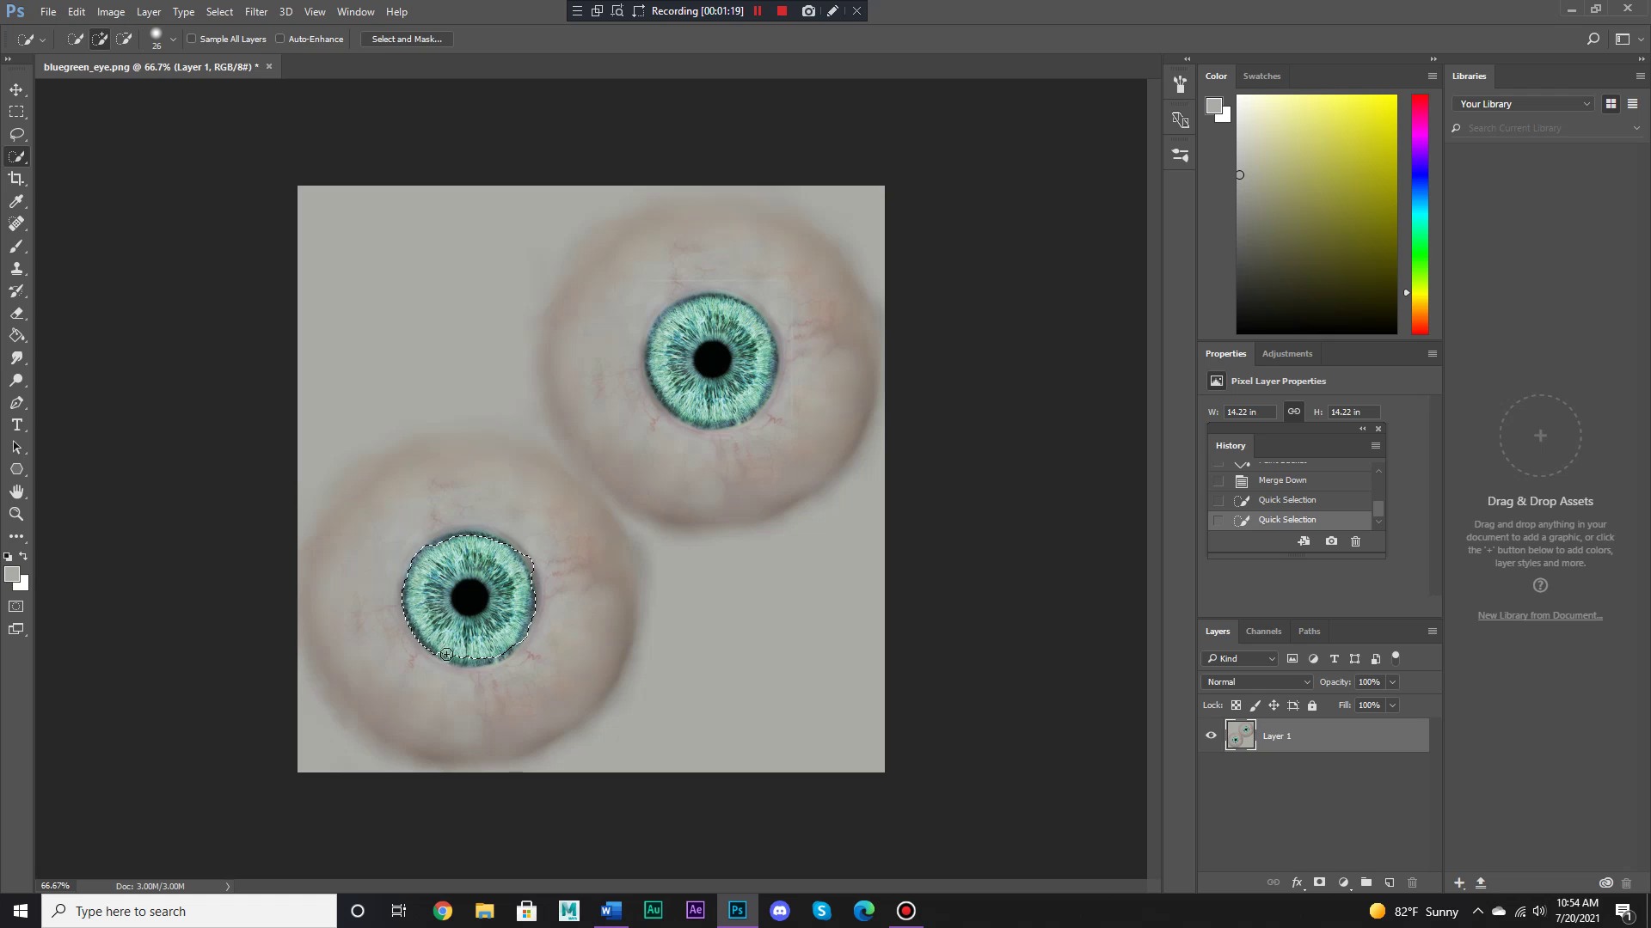
pyautogui.moveTo(490, 653); pyautogui.dragTo(504, 587)
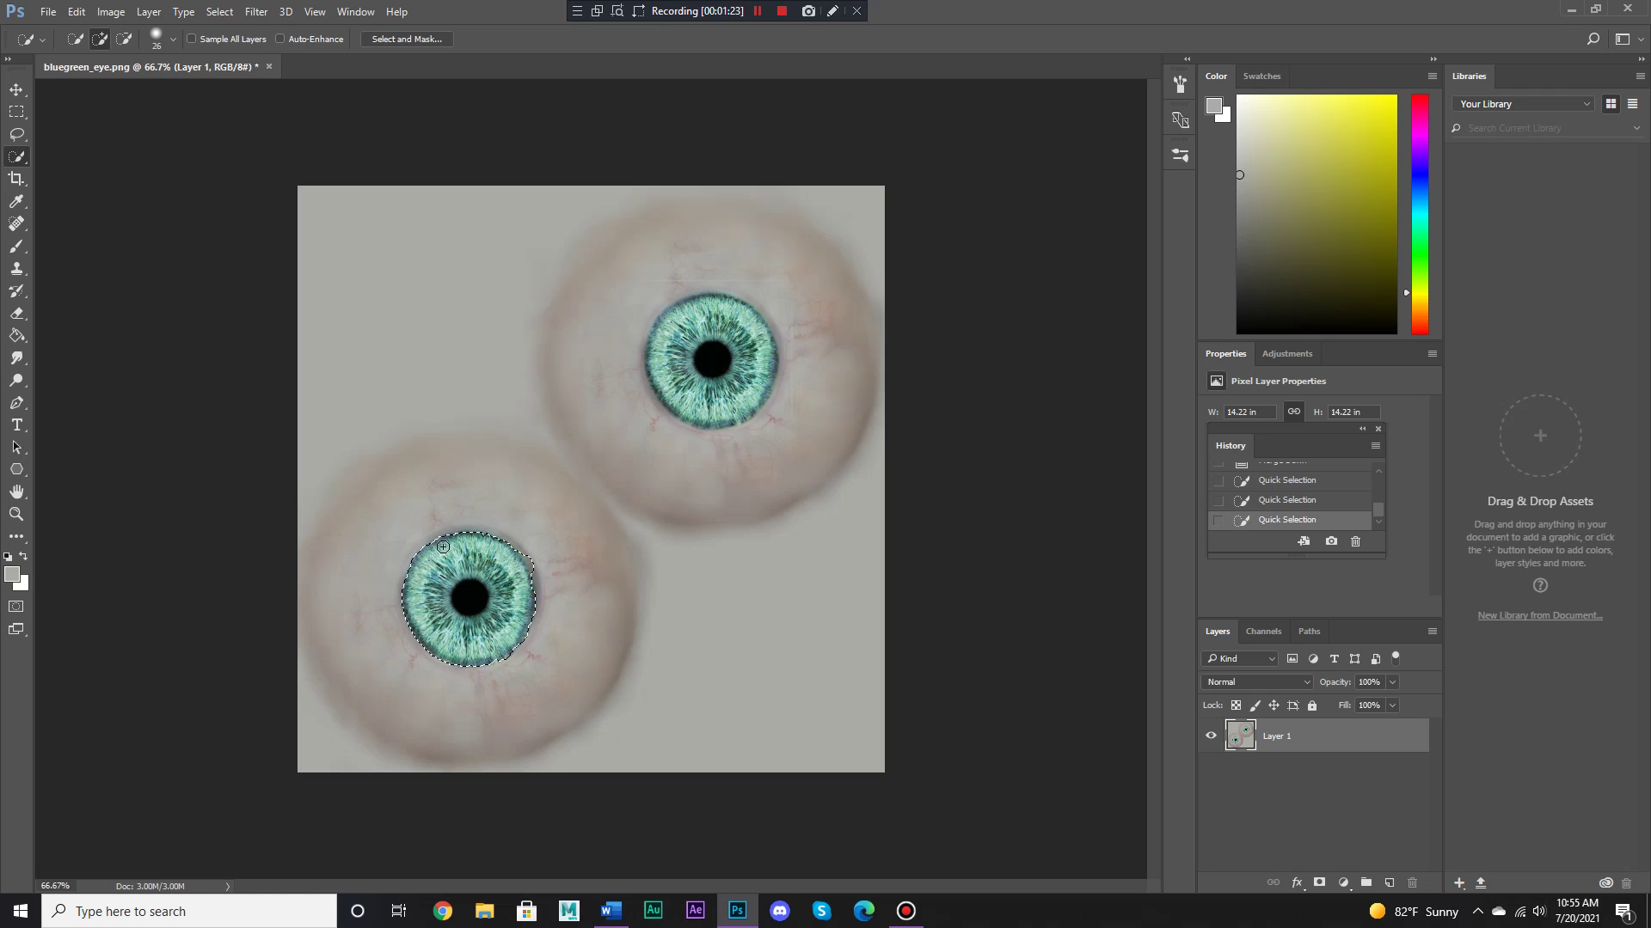
# Add the upper eye's iris to the selection
pyautogui.click(124, 38)
pyautogui.click(99, 39)
pyautogui.moveTo(709, 361)
pyautogui.mouseDown()
pyautogui.moveTo(684, 354)
pyautogui.moveTo(704, 322)
pyautogui.moveTo(740, 324)
pyautogui.moveTo(764, 366)
pyautogui.moveTo(731, 405)
pyautogui.moveTo(767, 391)
pyautogui.moveTo(748, 411)
pyautogui.moveTo(703, 418)
pyautogui.moveTo(733, 416)
pyautogui.mouseUp()
pyautogui.click(124, 41)
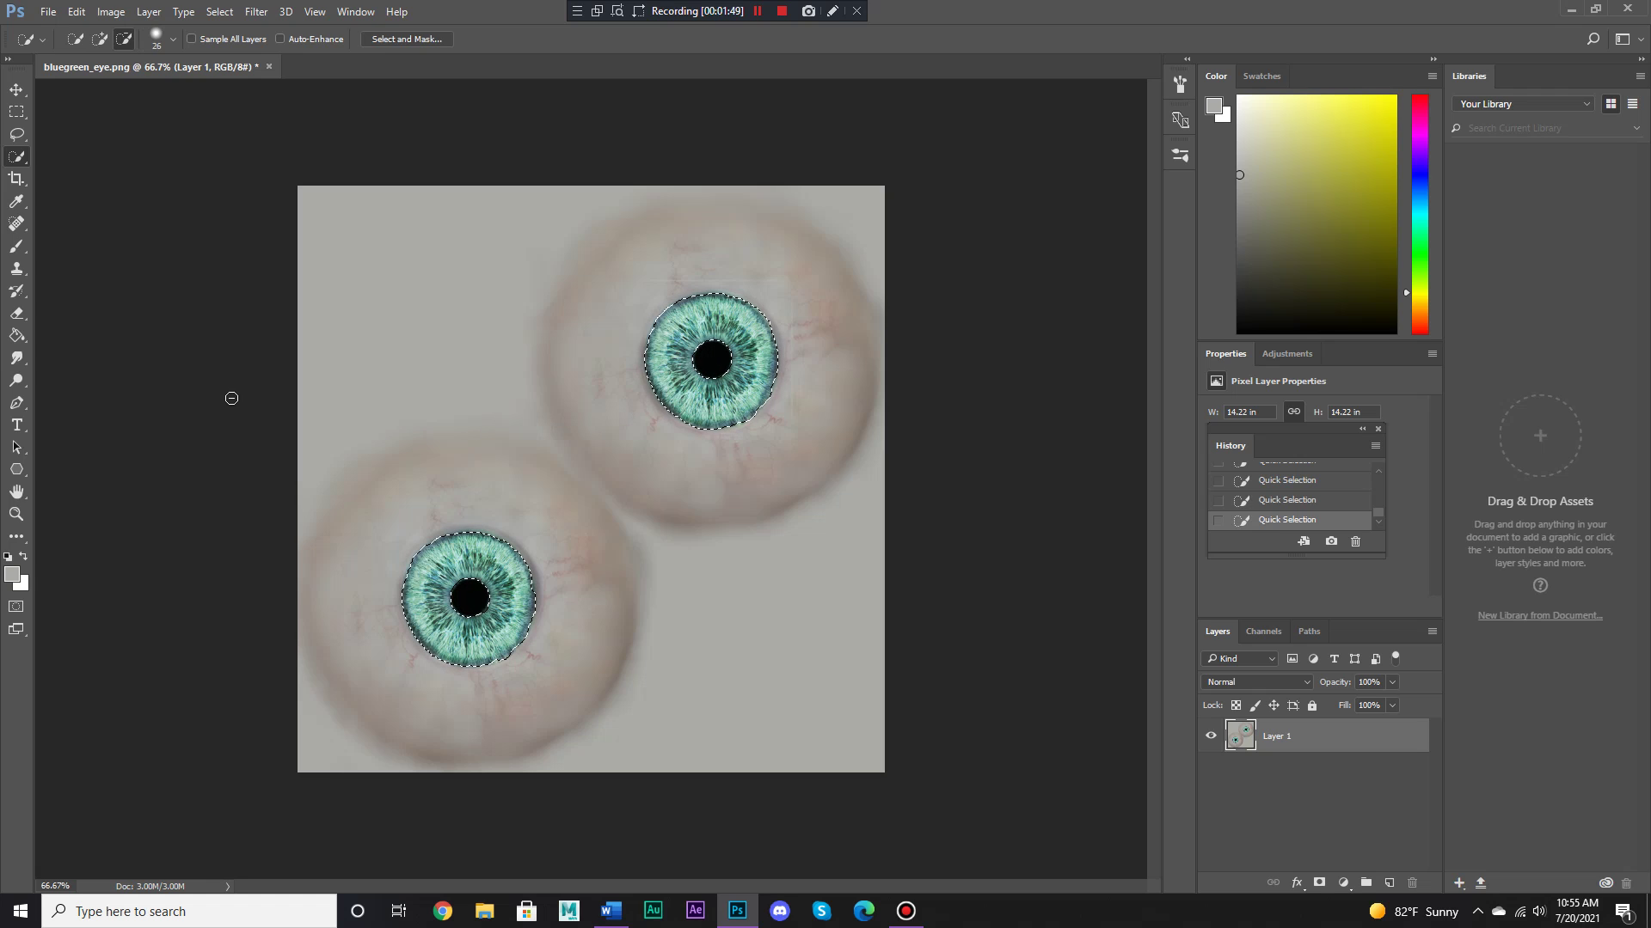
pyautogui.click(100, 38)
# Apply Color Balance with midtones +68, -100, +100 to turn the selected irises purple
pyautogui.click(111, 12)
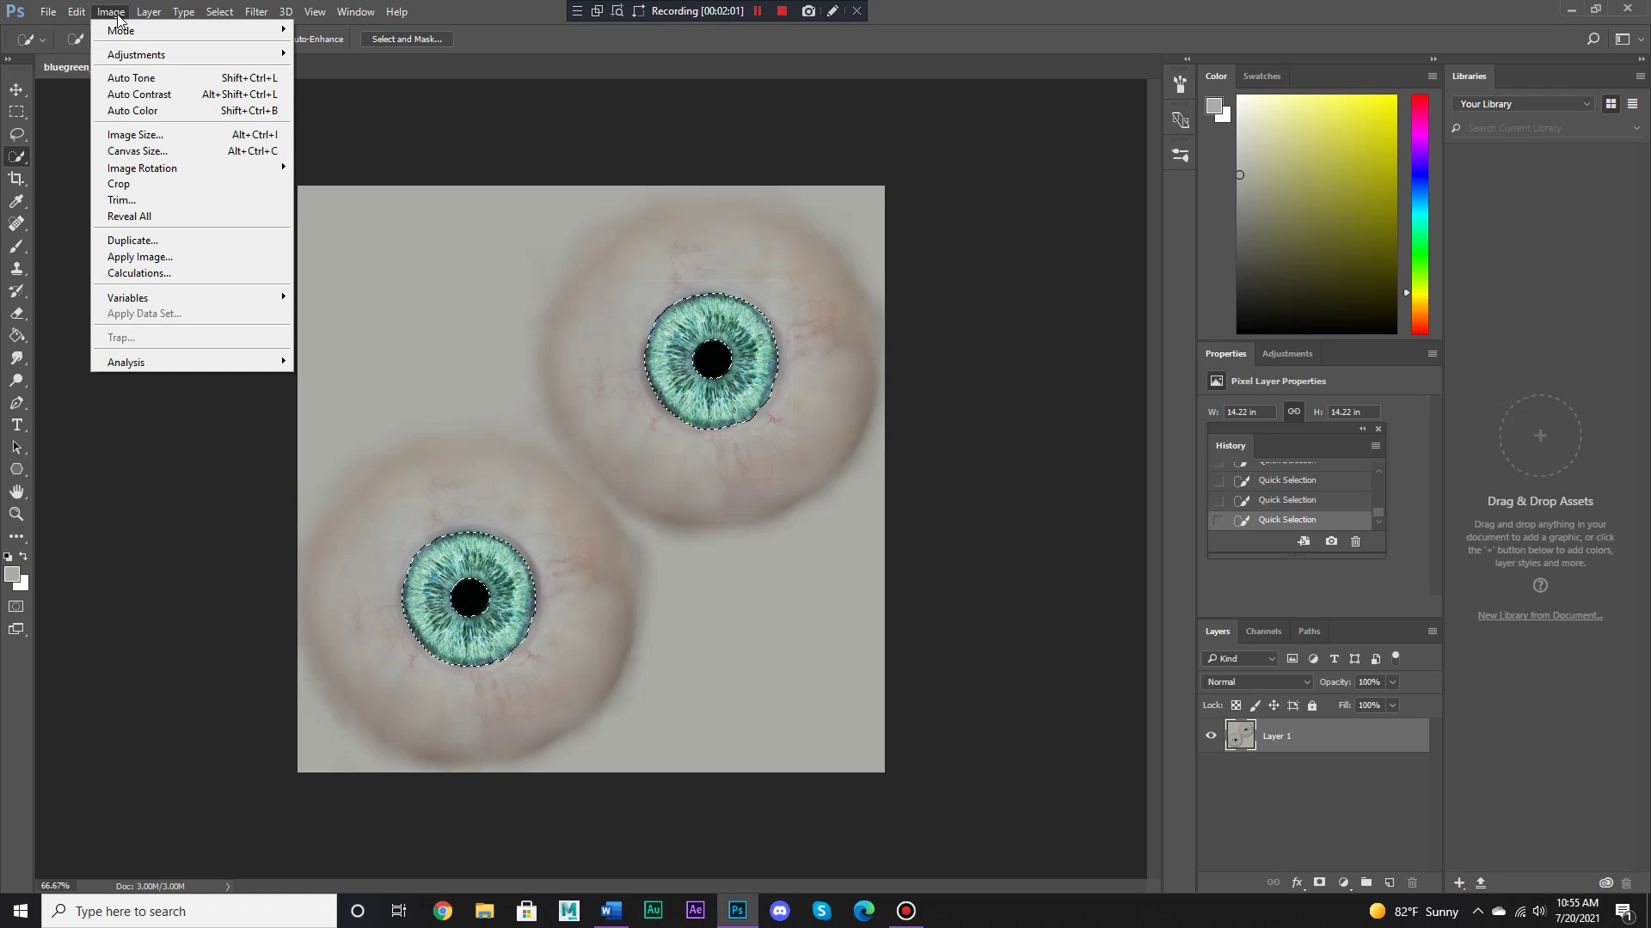
pyautogui.moveTo(135, 60)
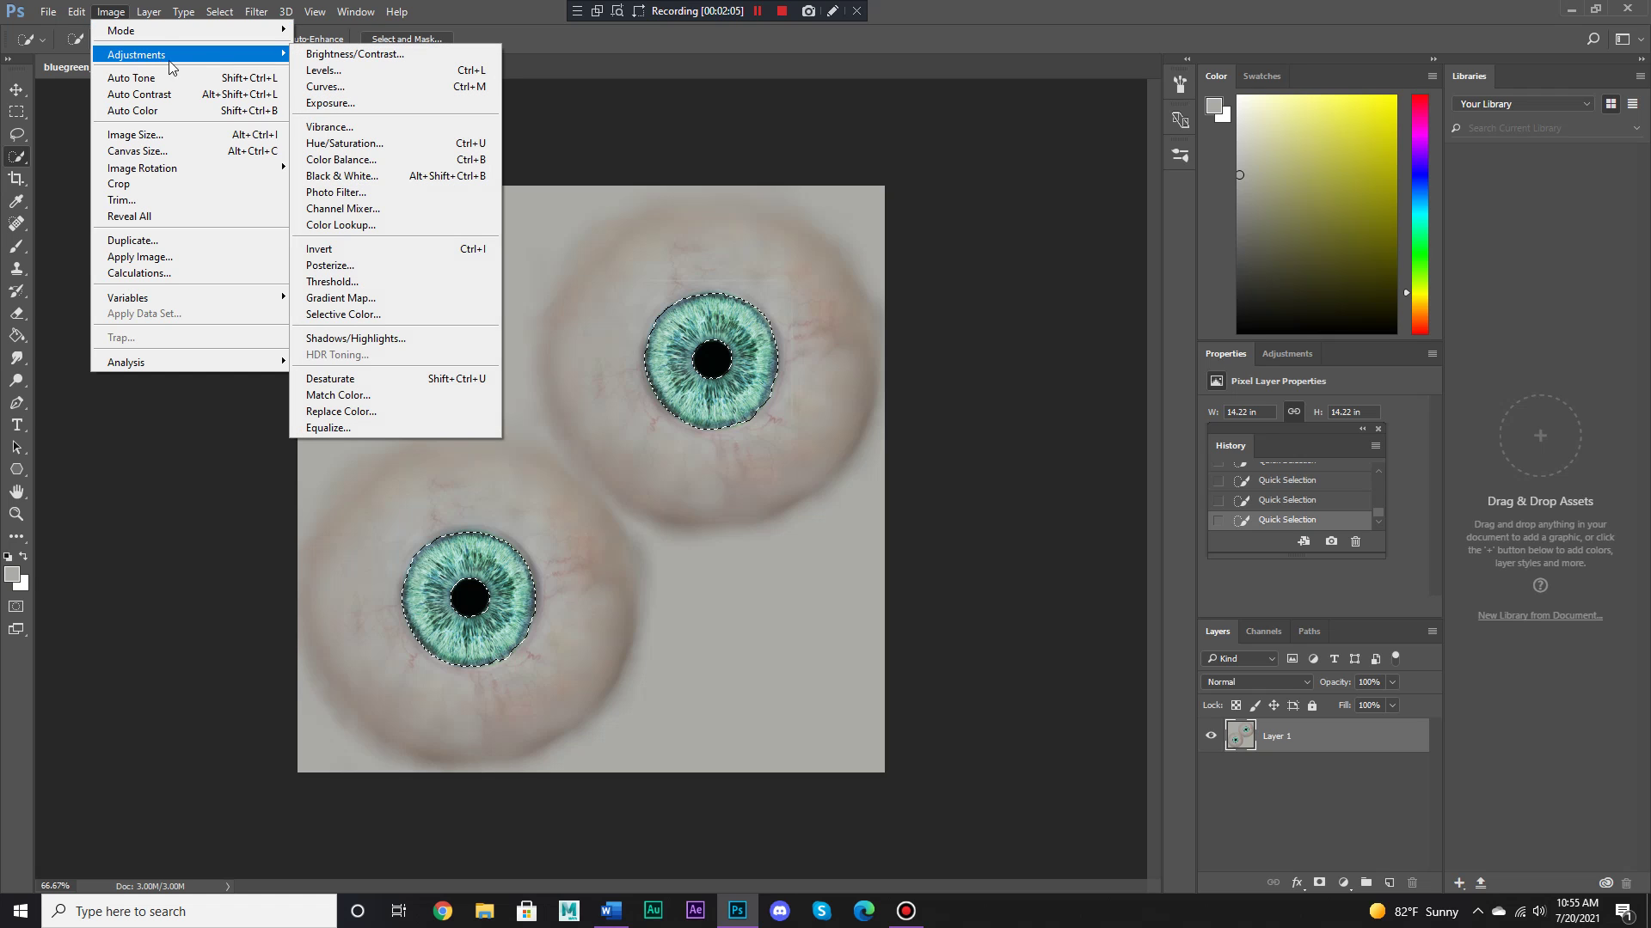
pyautogui.click(395, 163)
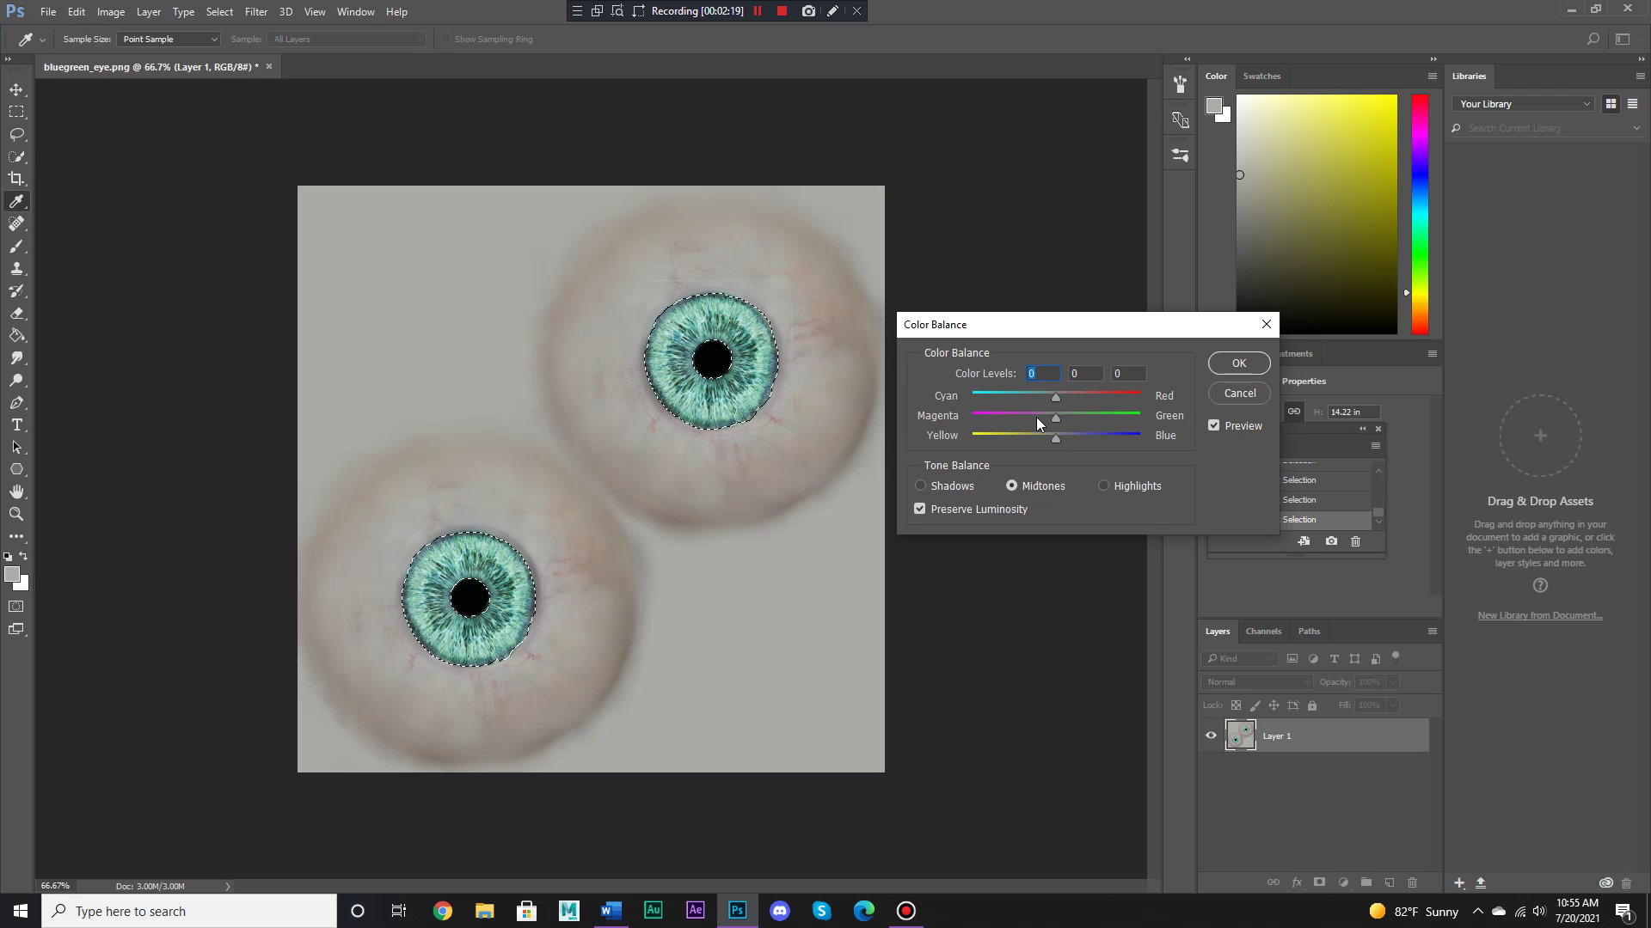
pyautogui.moveTo(1032, 419); pyautogui.dragTo(962, 421)
pyautogui.moveTo(1071, 435); pyautogui.dragTo(1112, 407)
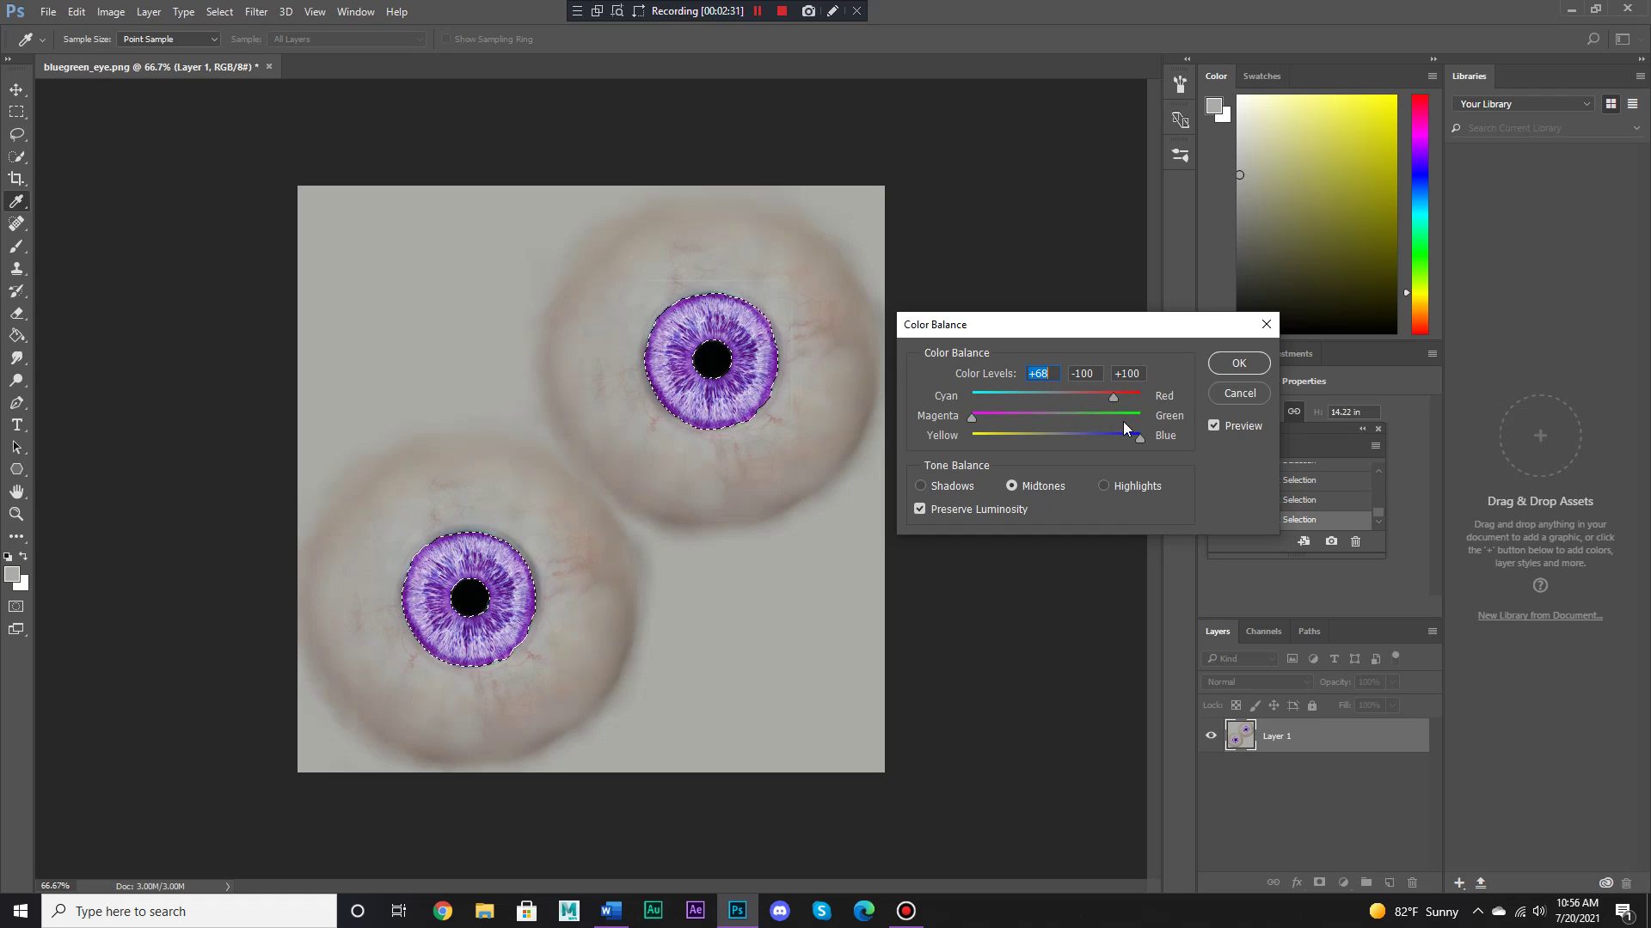
pyautogui.click(1240, 371)
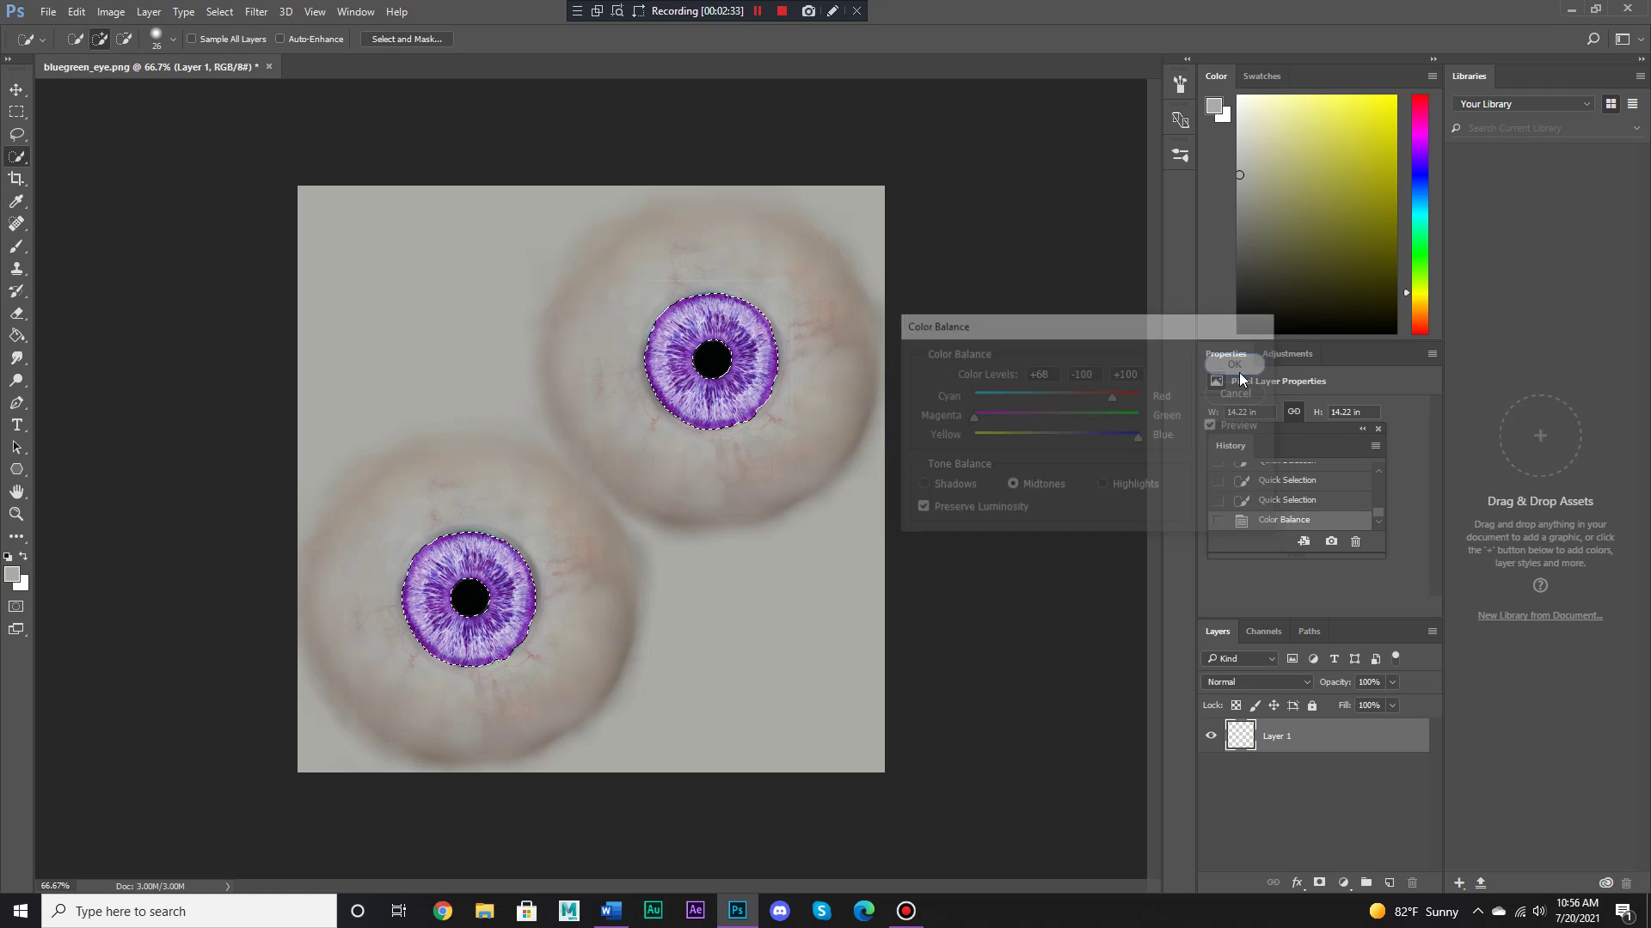
pyautogui.click(121, 15)
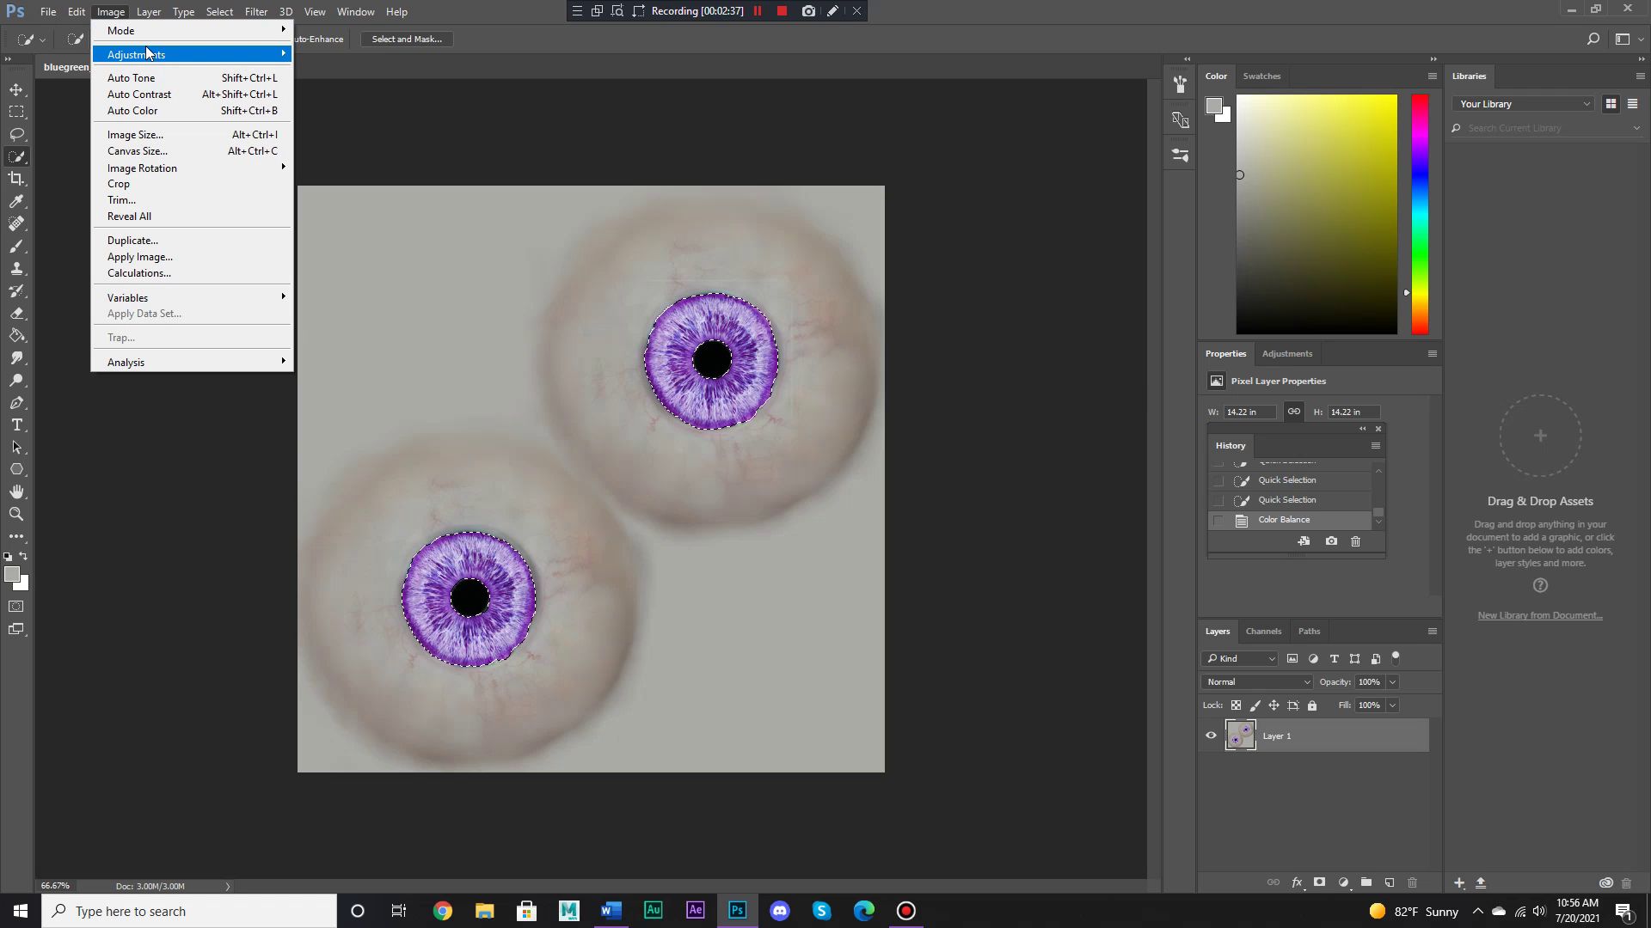
pyautogui.moveTo(148, 53)
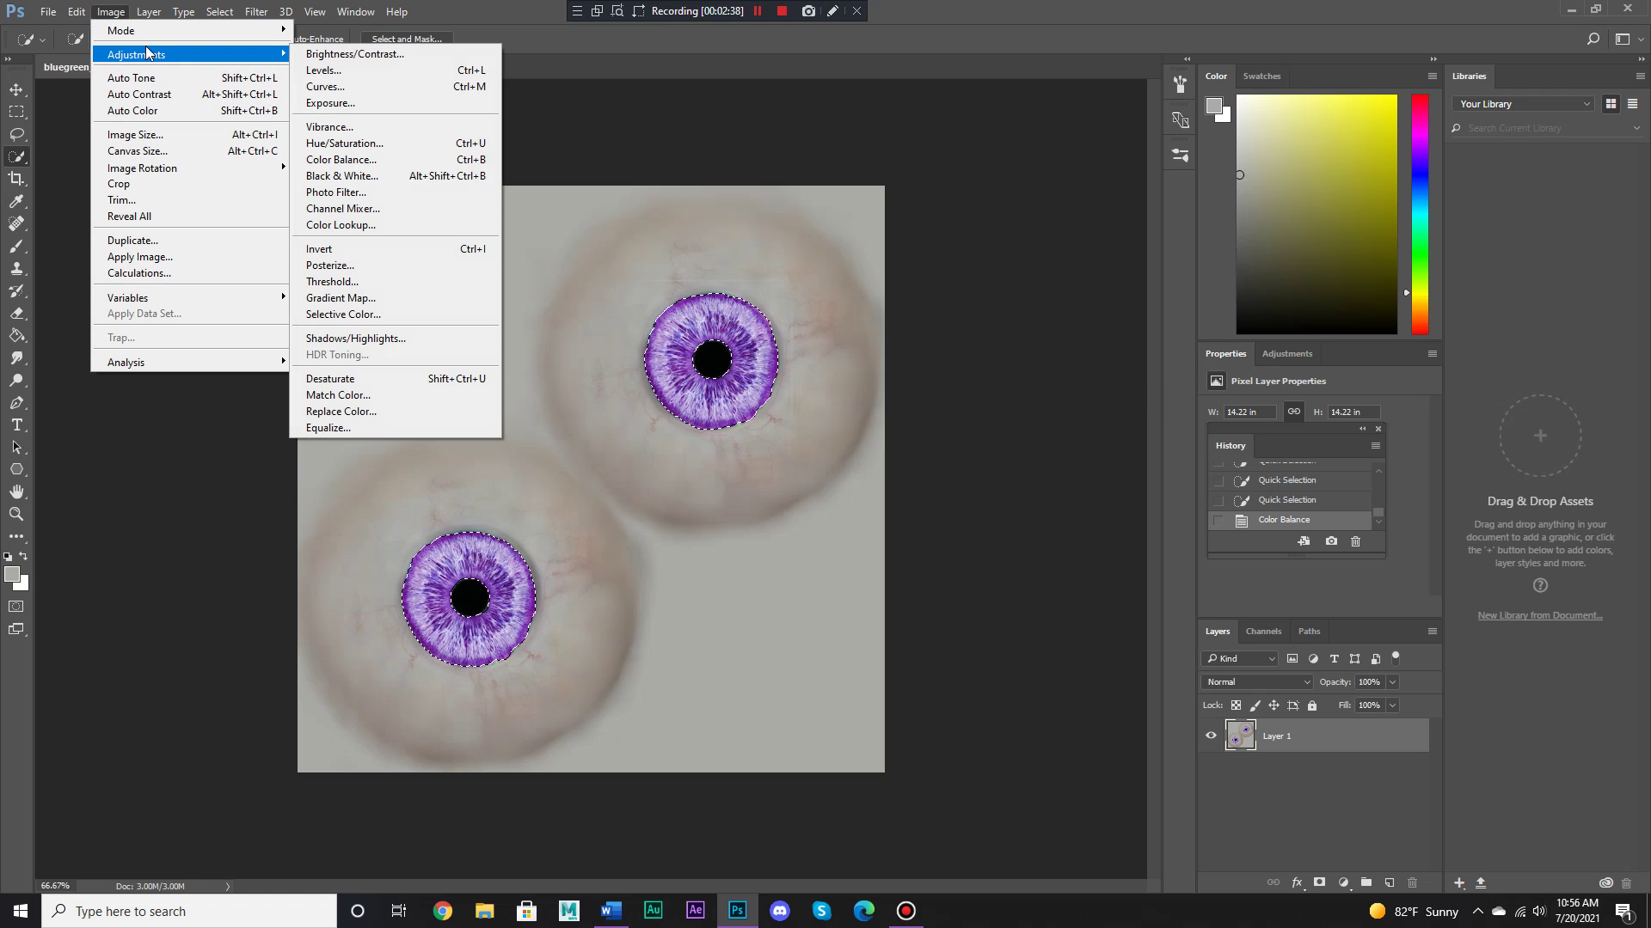
pyautogui.click(391, 148)
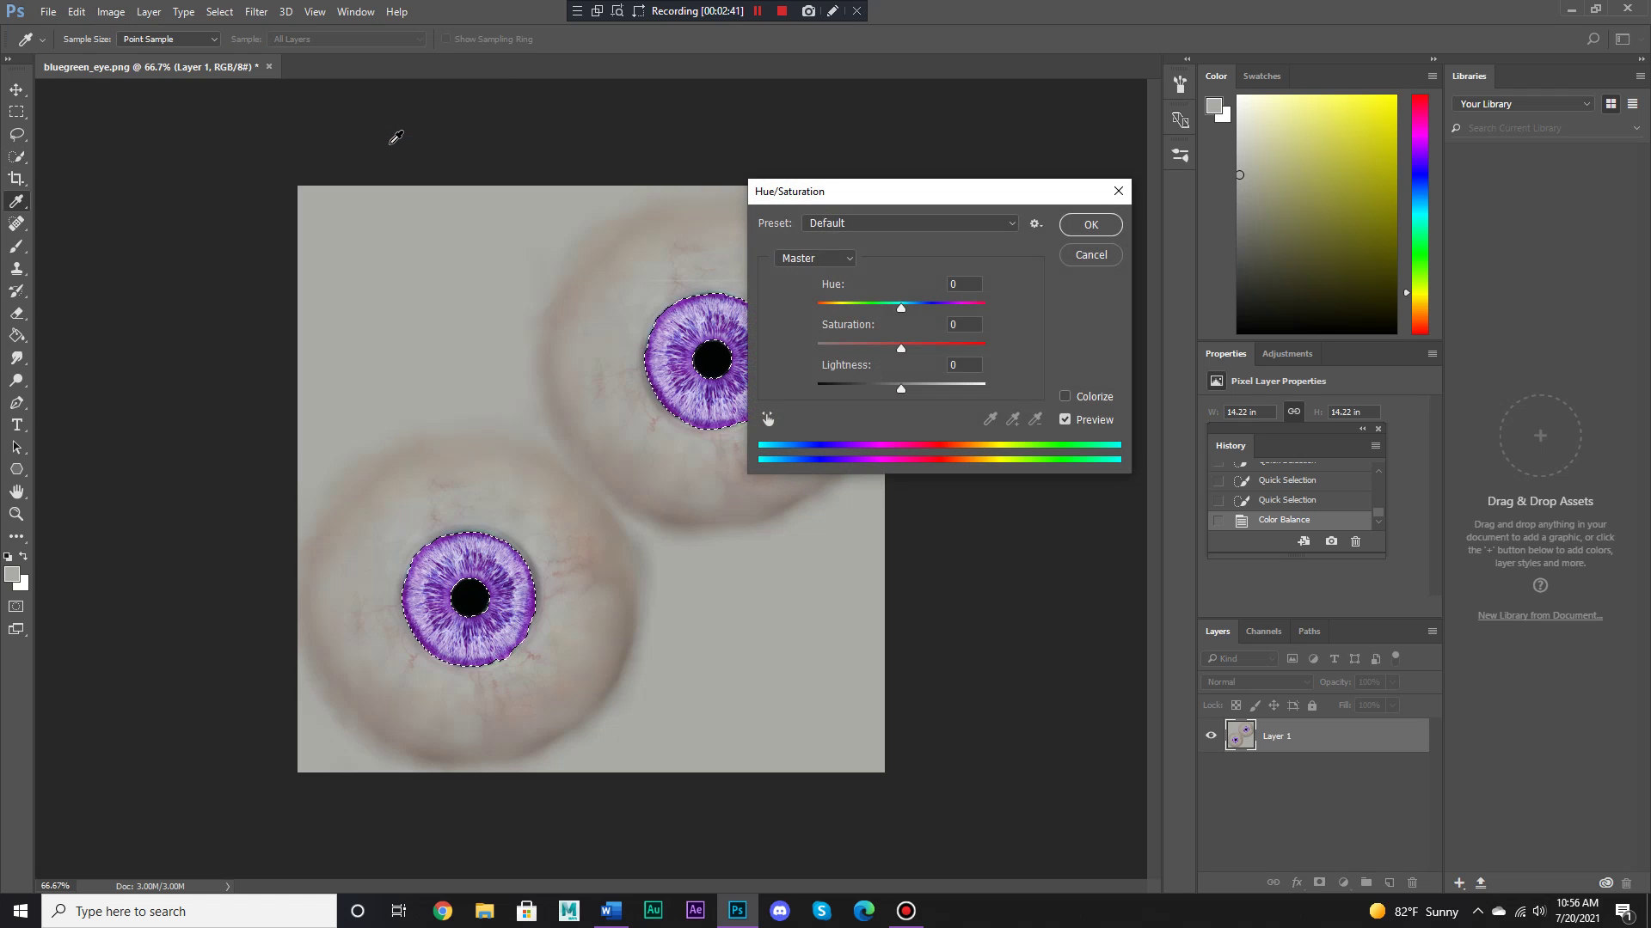
pyautogui.moveTo(901, 307); pyautogui.dragTo(852, 391)
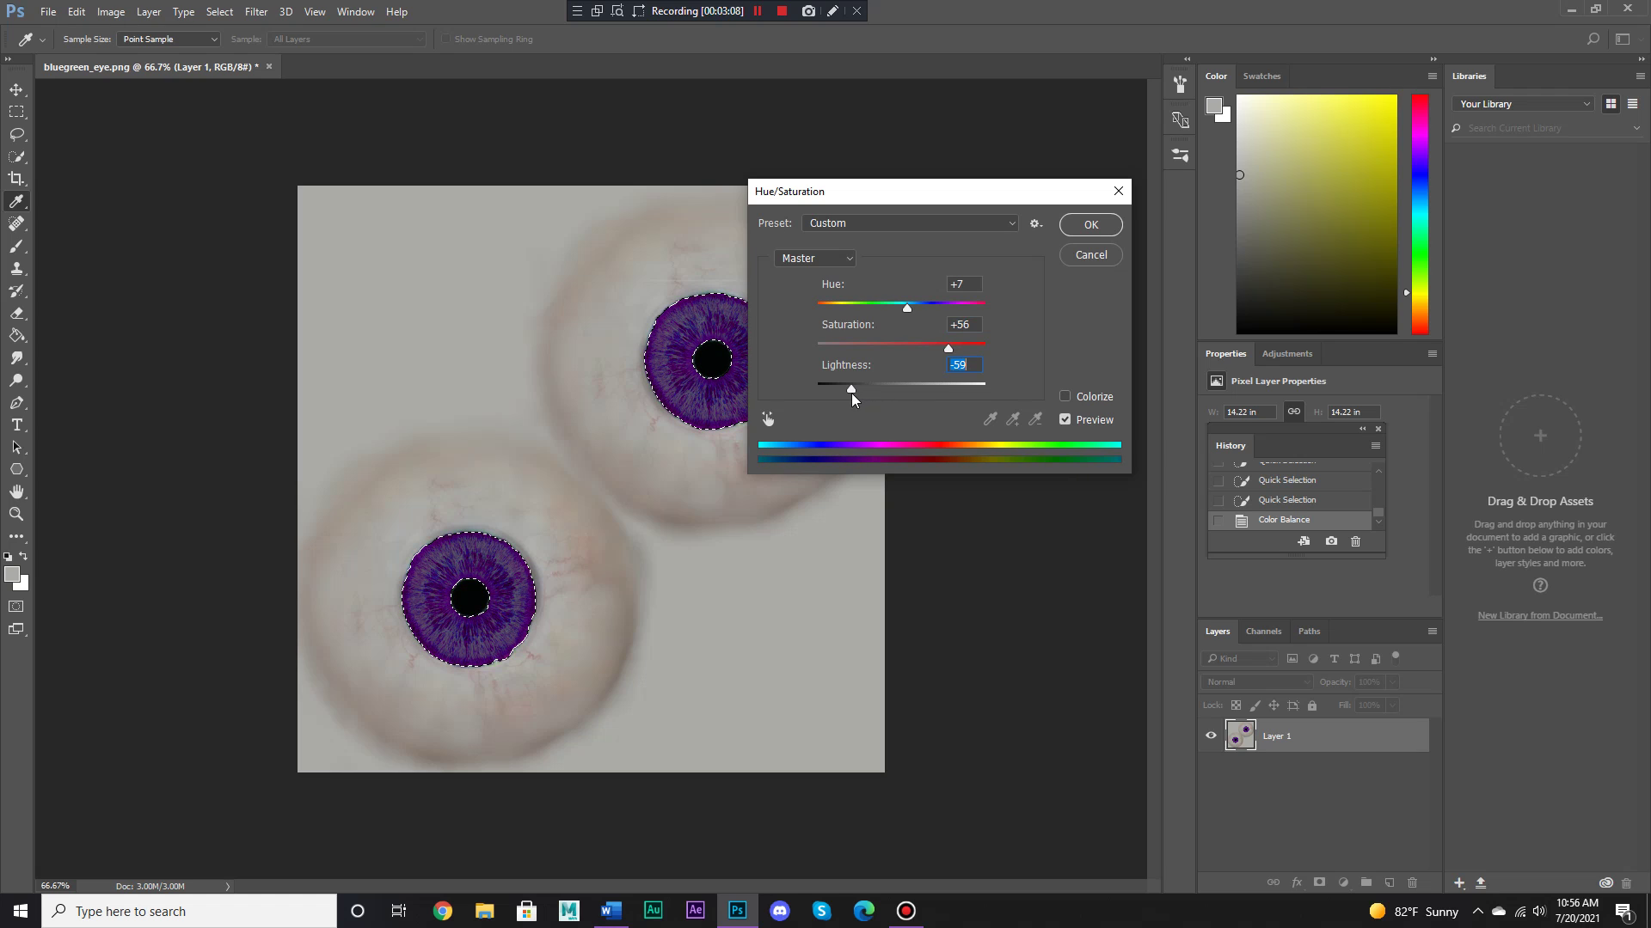
pyautogui.click(1085, 255)
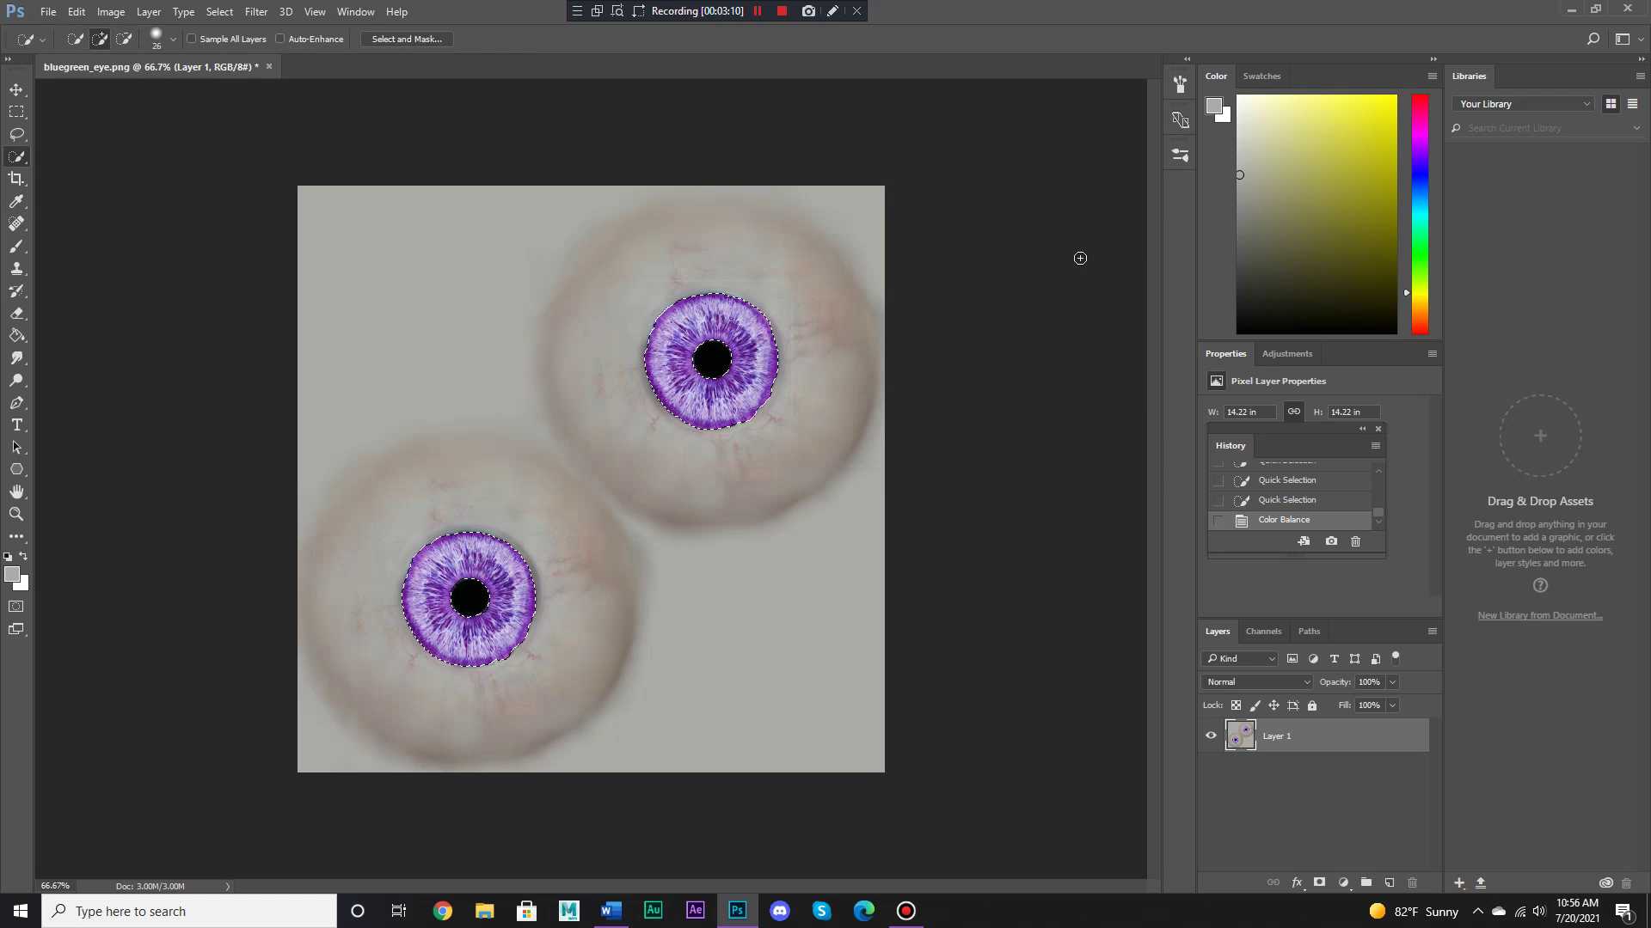
pyautogui.click(111, 11)
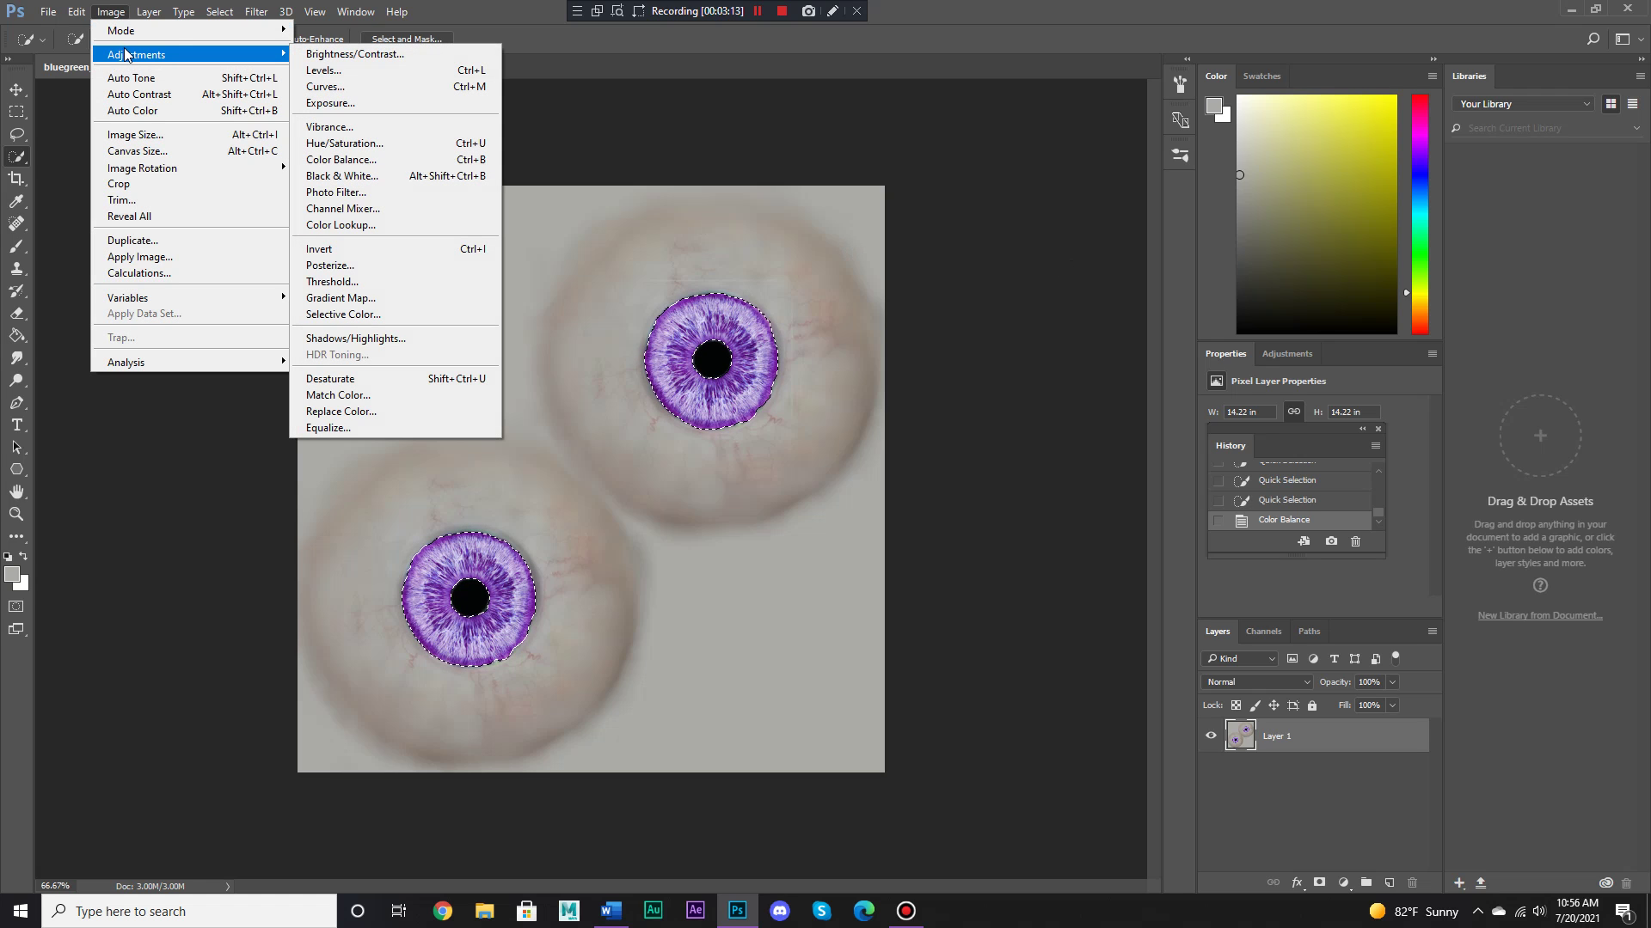
pyautogui.click(124, 54)
pyautogui.click(207, 59)
pyautogui.click(391, 129)
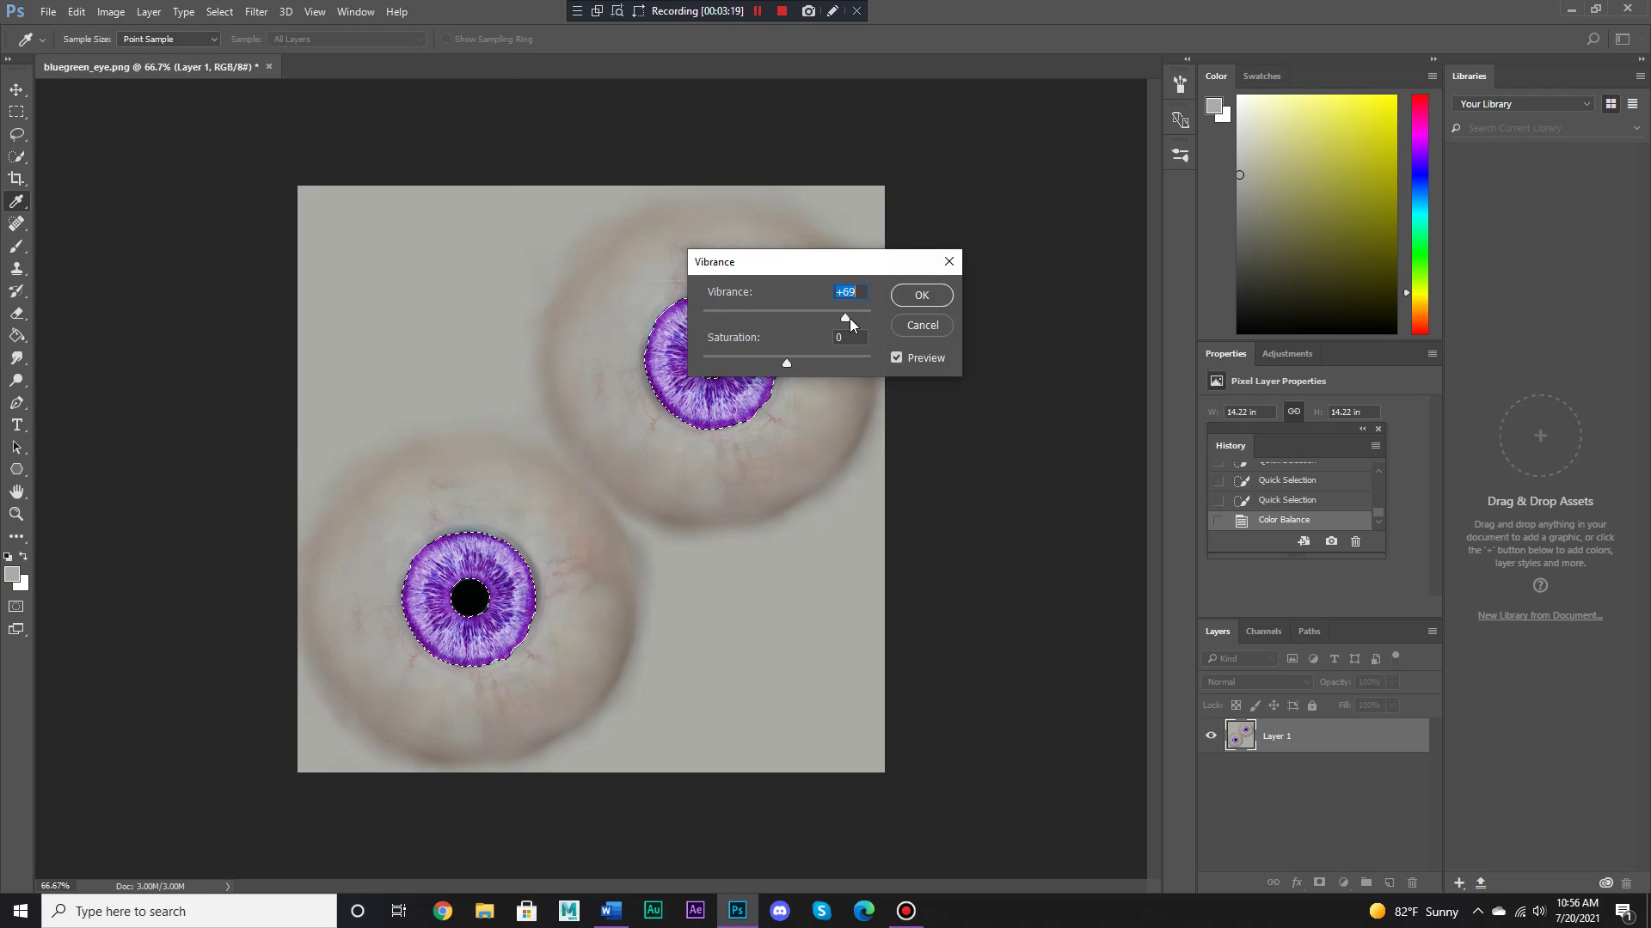
pyautogui.moveTo(850, 318); pyautogui.dragTo(833, 359)
pyautogui.click(922, 325)
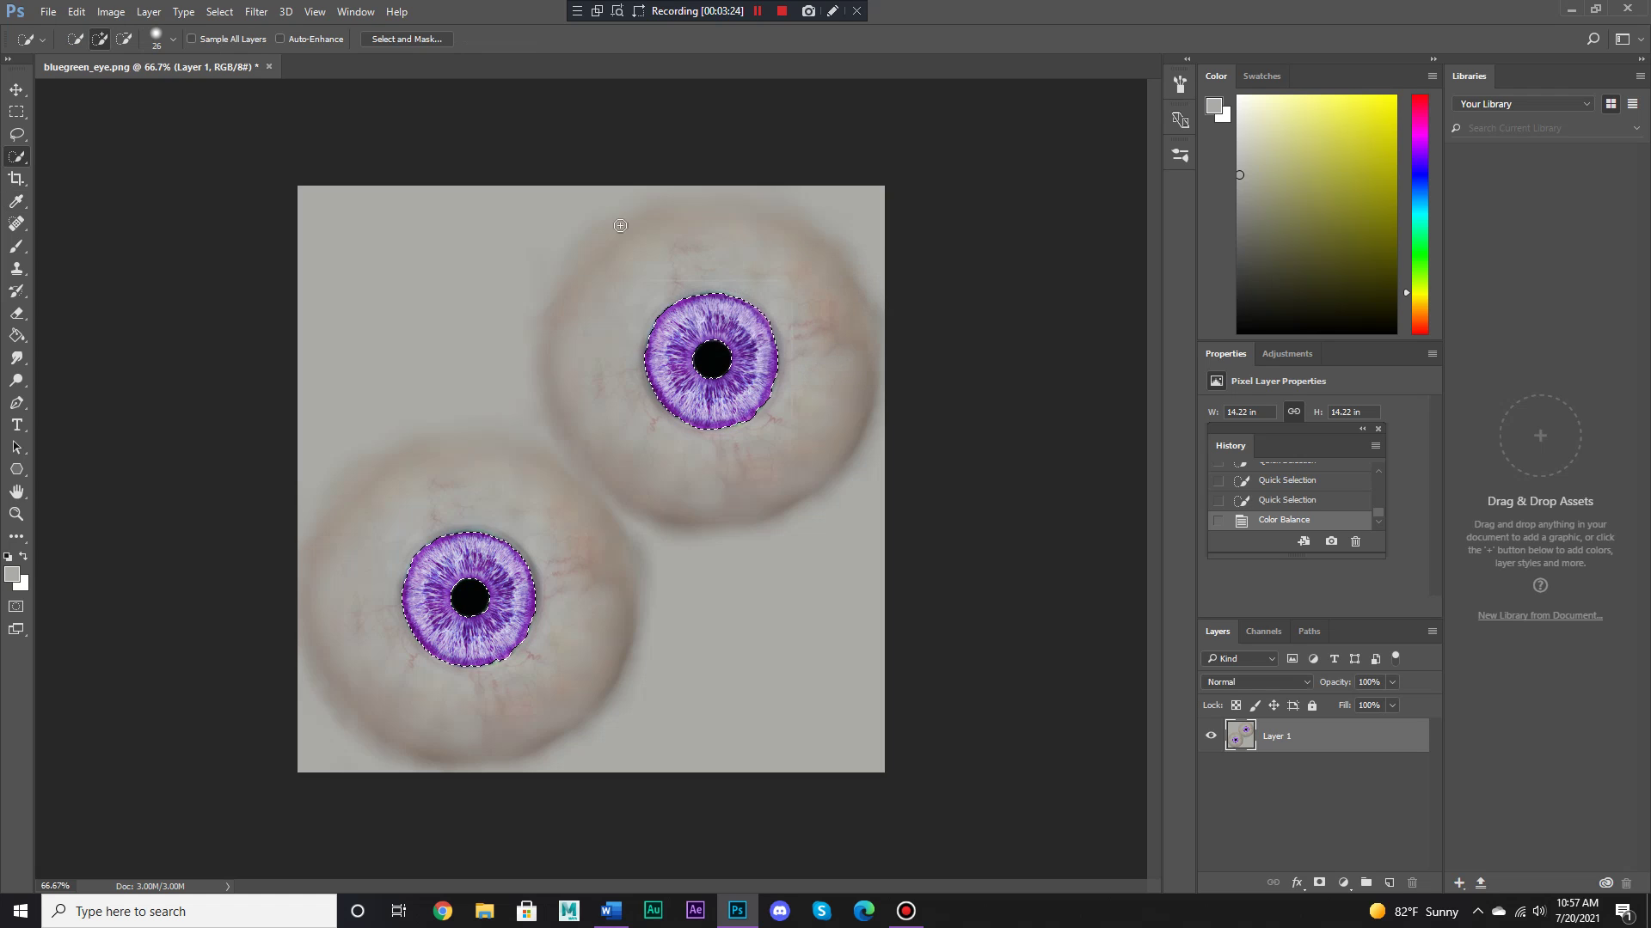
pyautogui.click(109, 11)
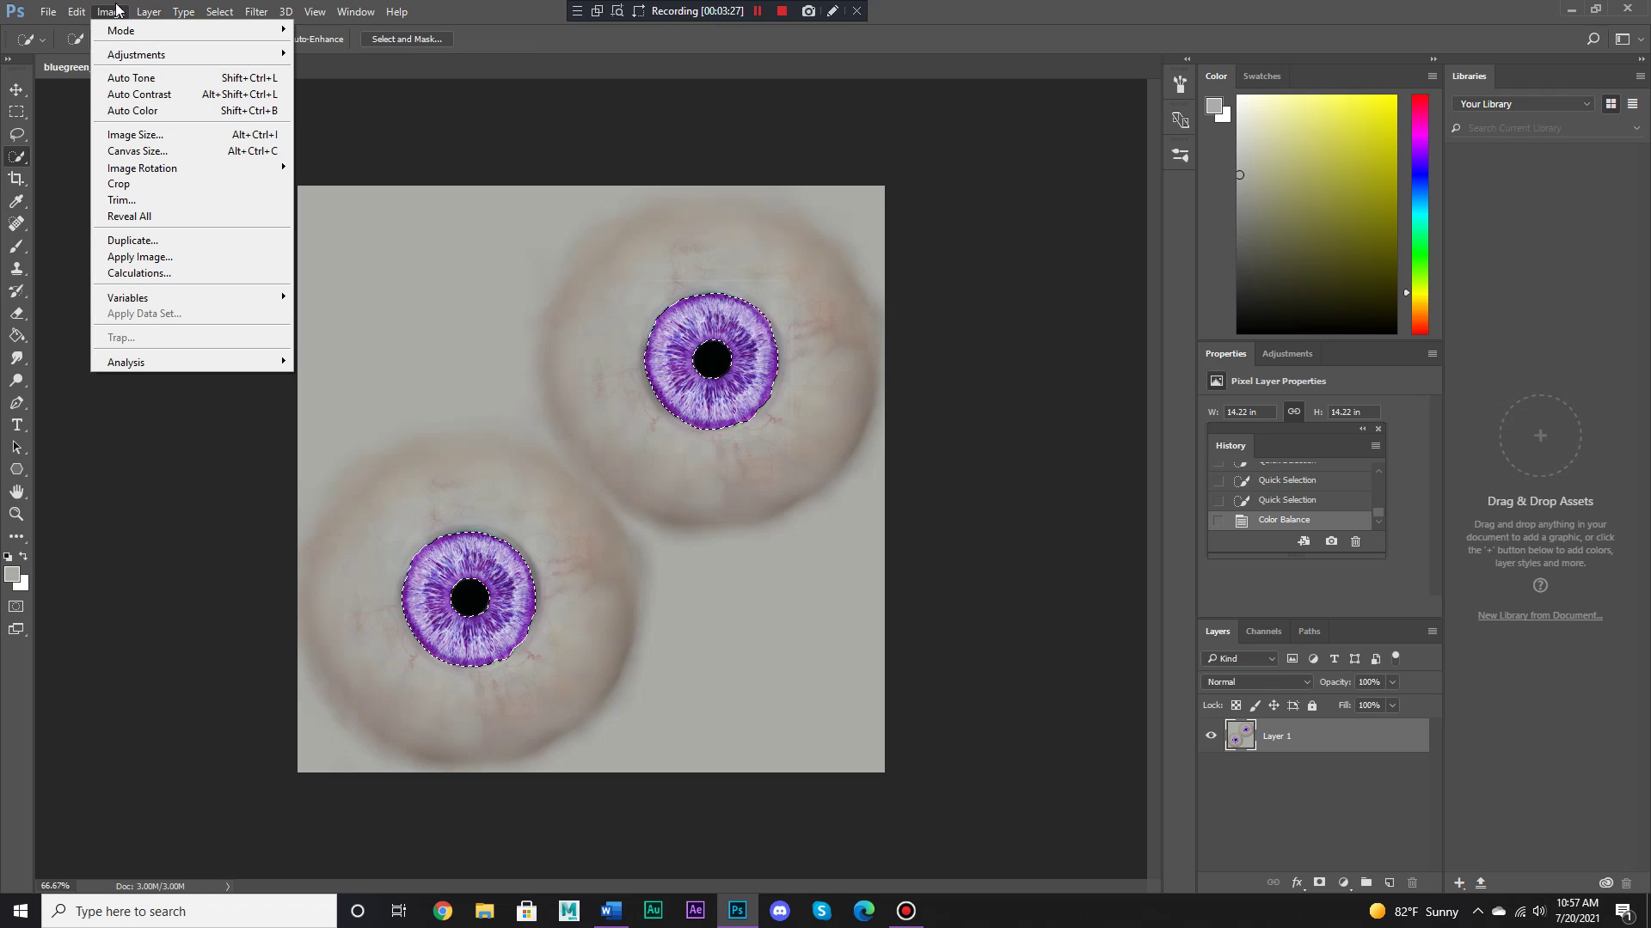
pyautogui.moveTo(130, 57)
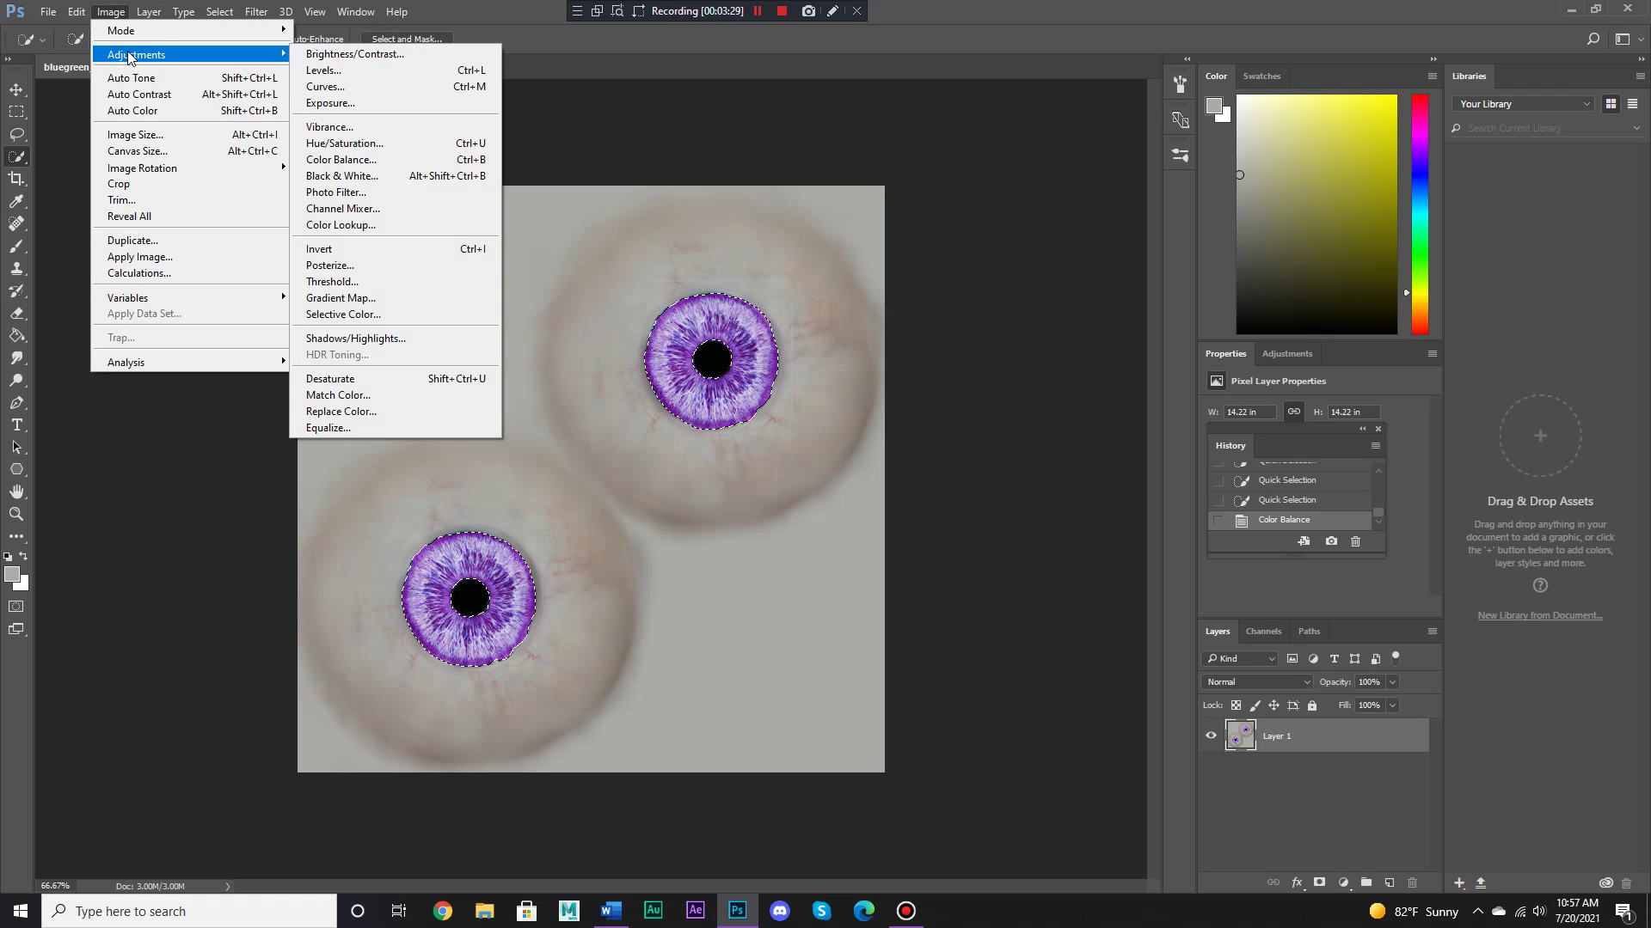
pyautogui.click(353, 175)
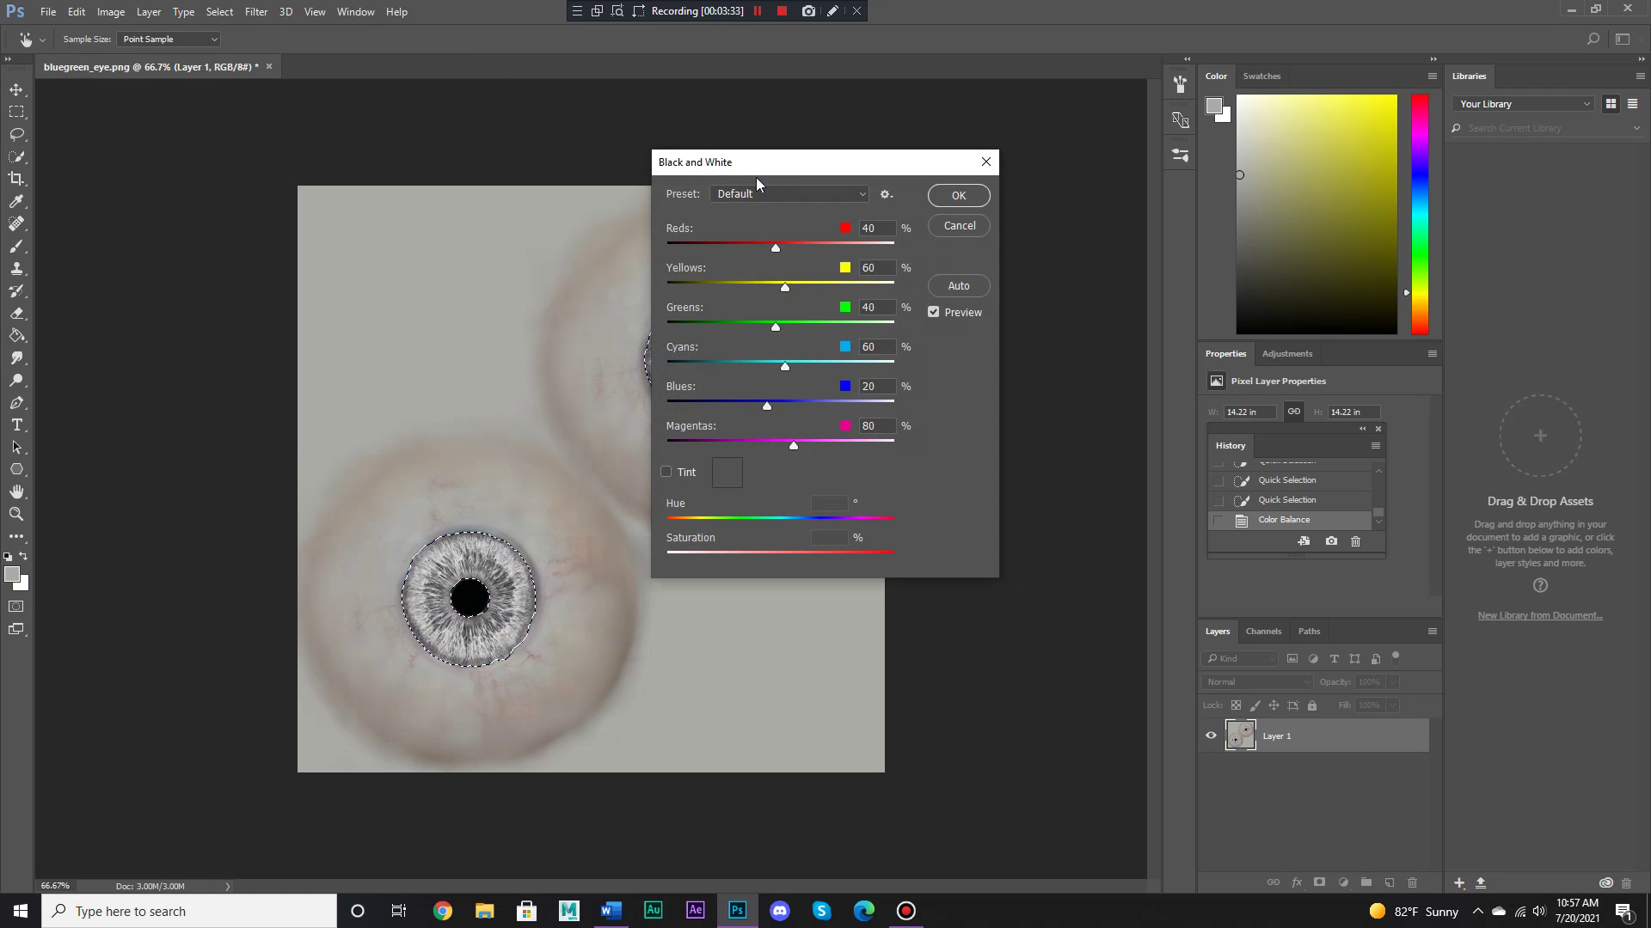
pyautogui.moveTo(766, 165); pyautogui.dragTo(899, 148)
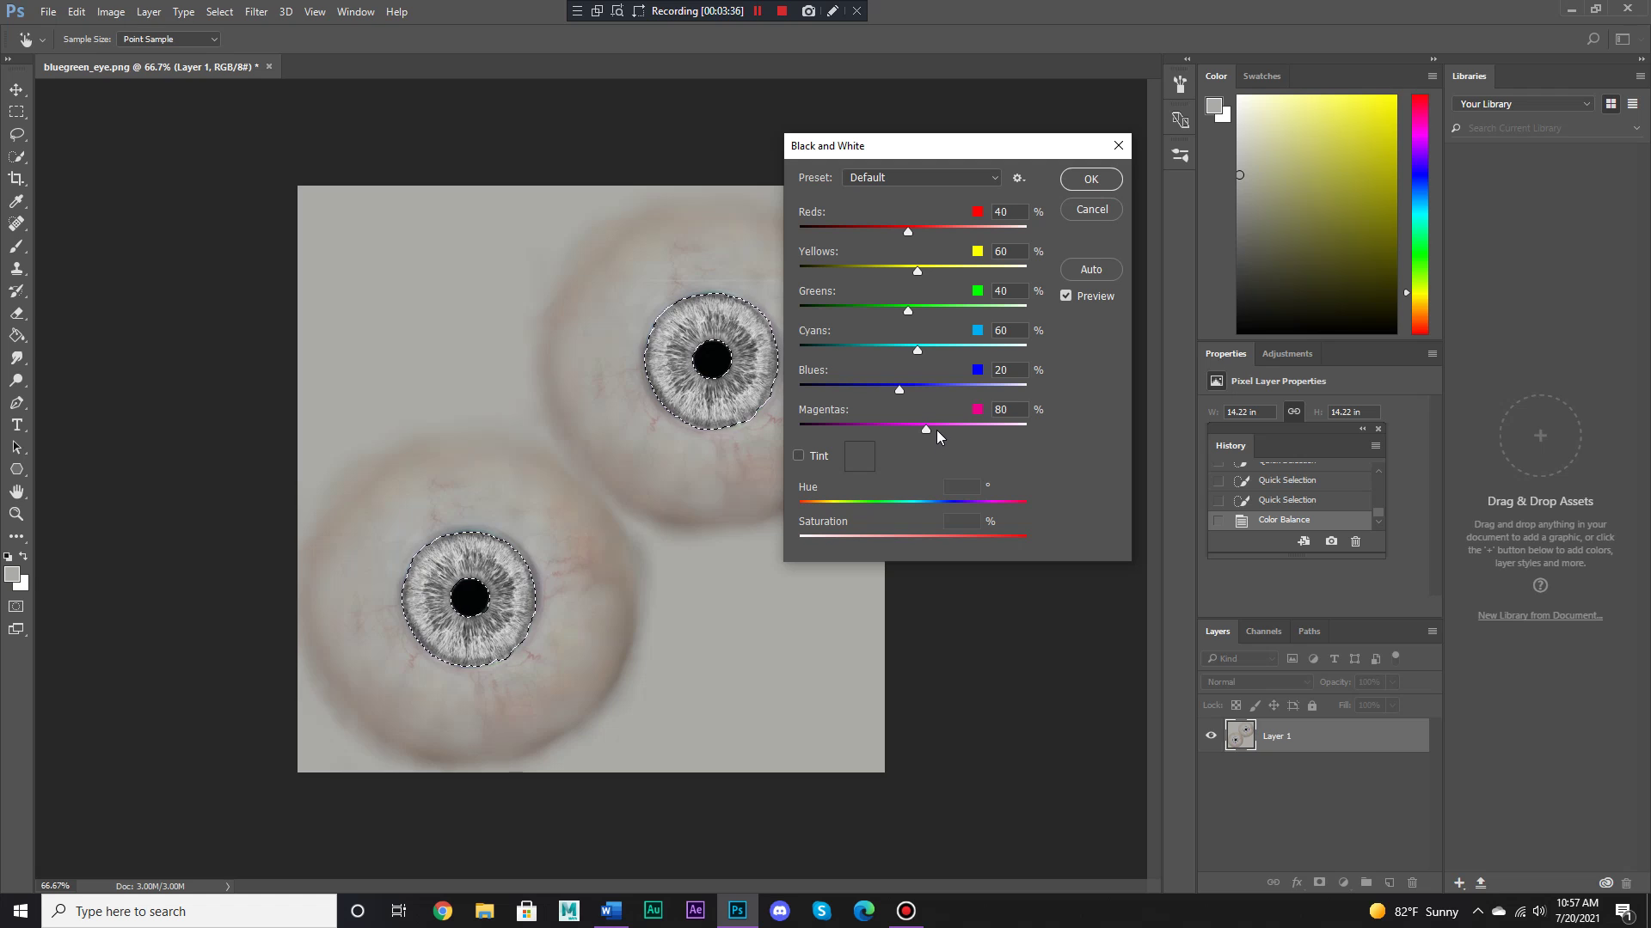
pyautogui.moveTo(936, 430)
pyautogui.mouseDown()
pyautogui.moveTo(972, 430)
pyautogui.moveTo(914, 436)
pyautogui.mouseUp()
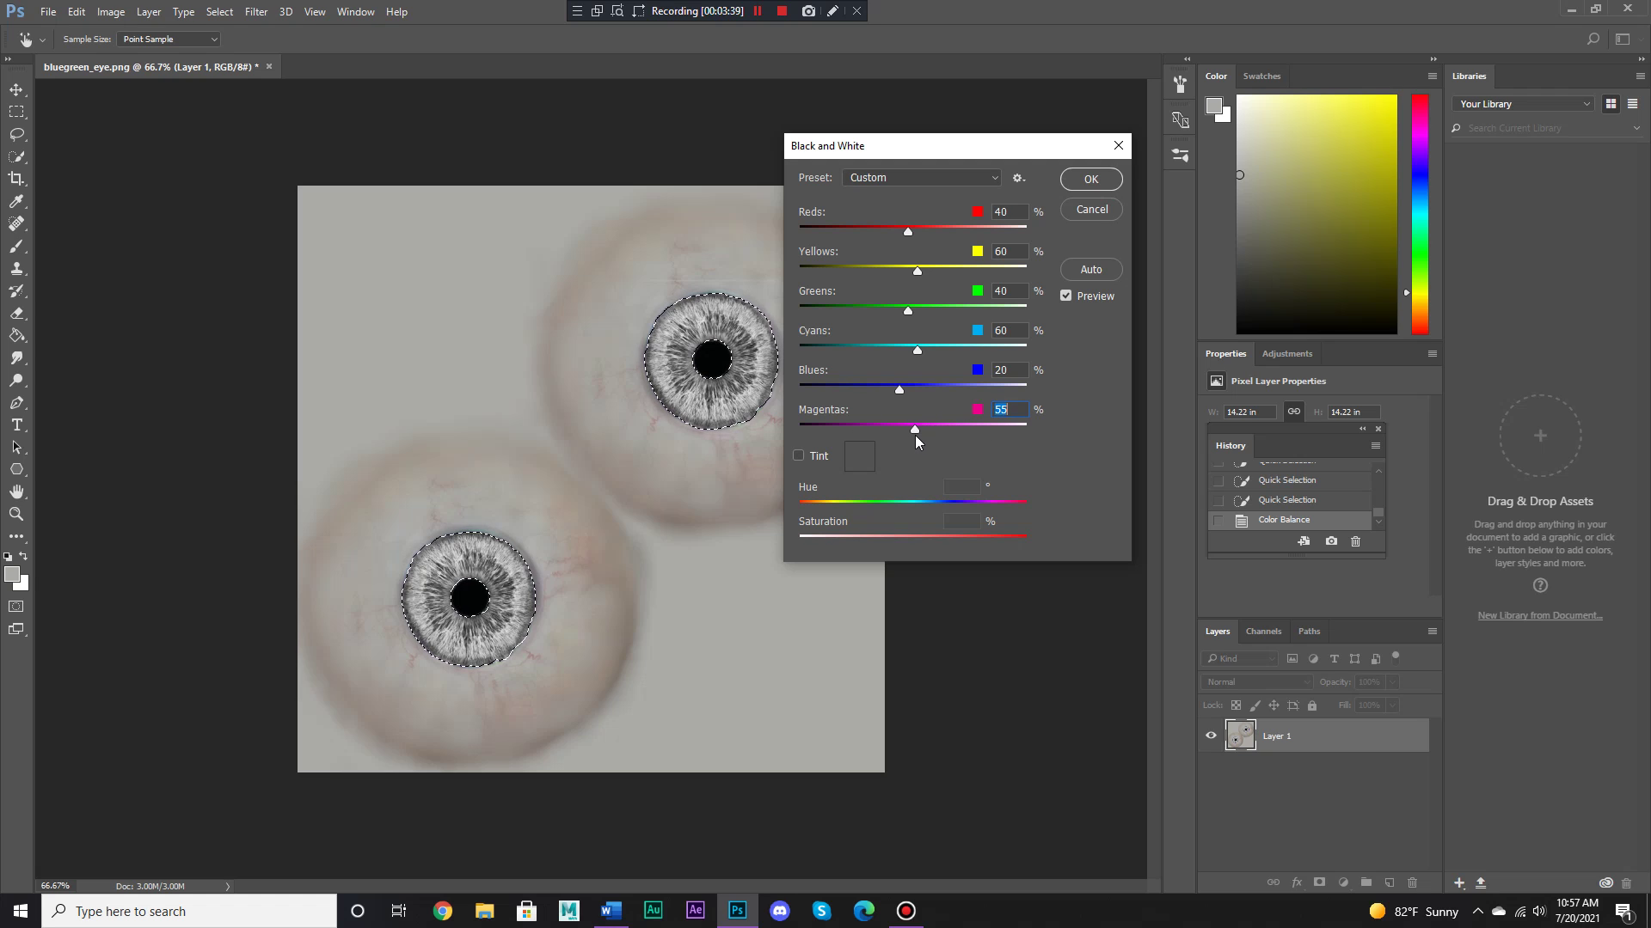
pyautogui.click(812, 456)
pyautogui.moveTo(870, 504); pyautogui.dragTo(954, 507)
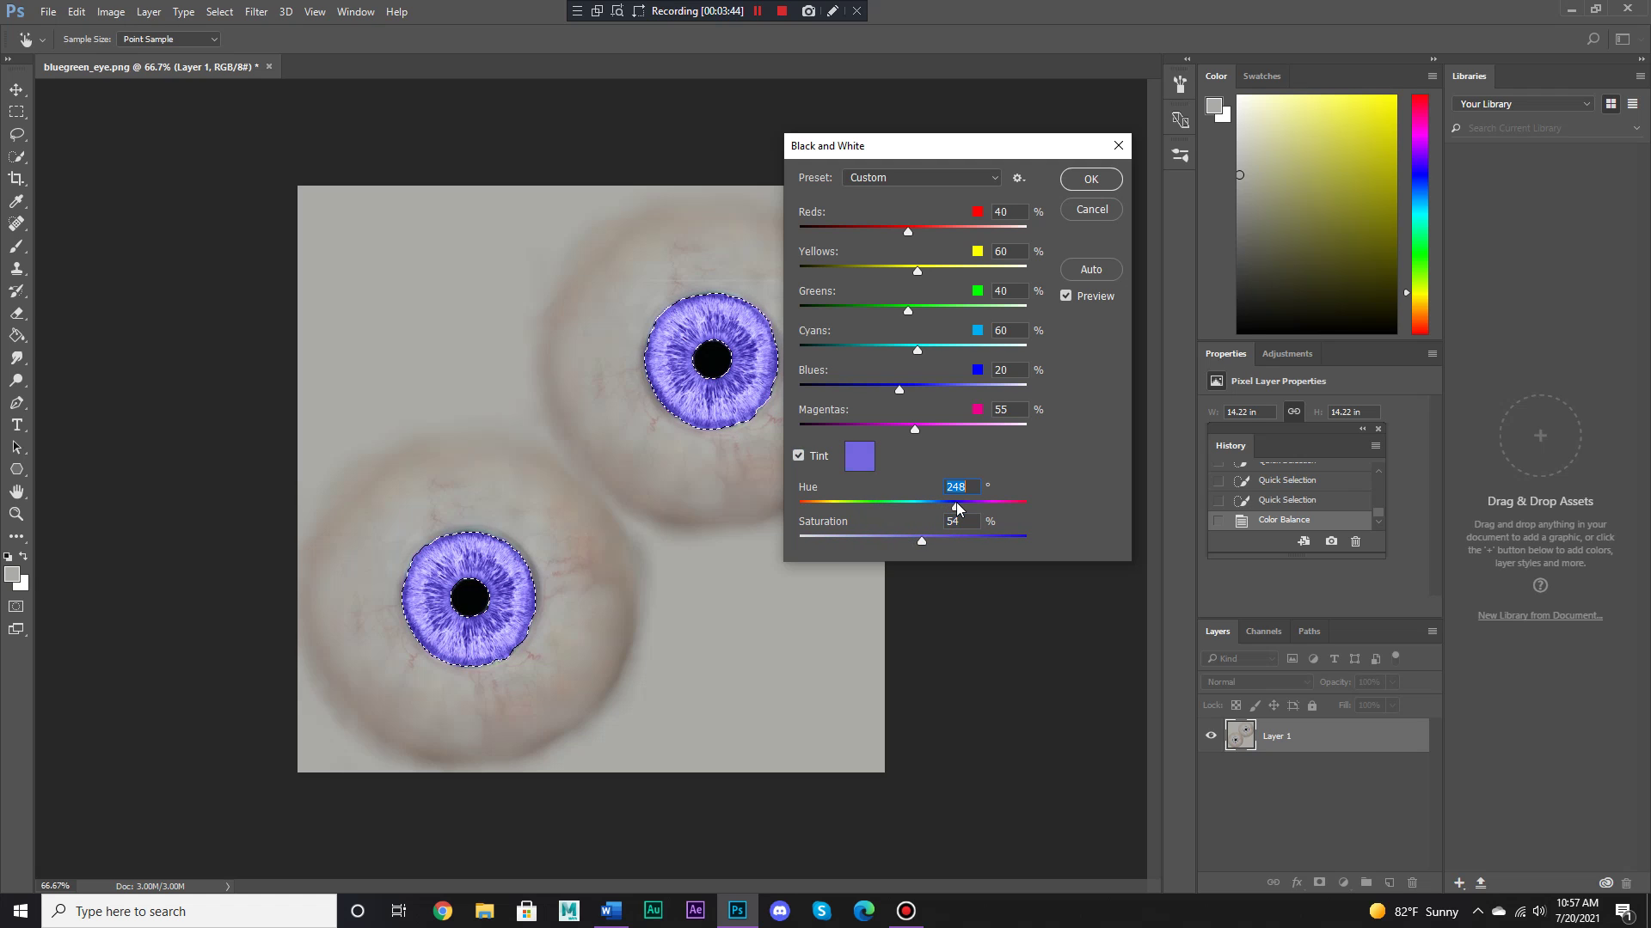
pyautogui.click(1090, 179)
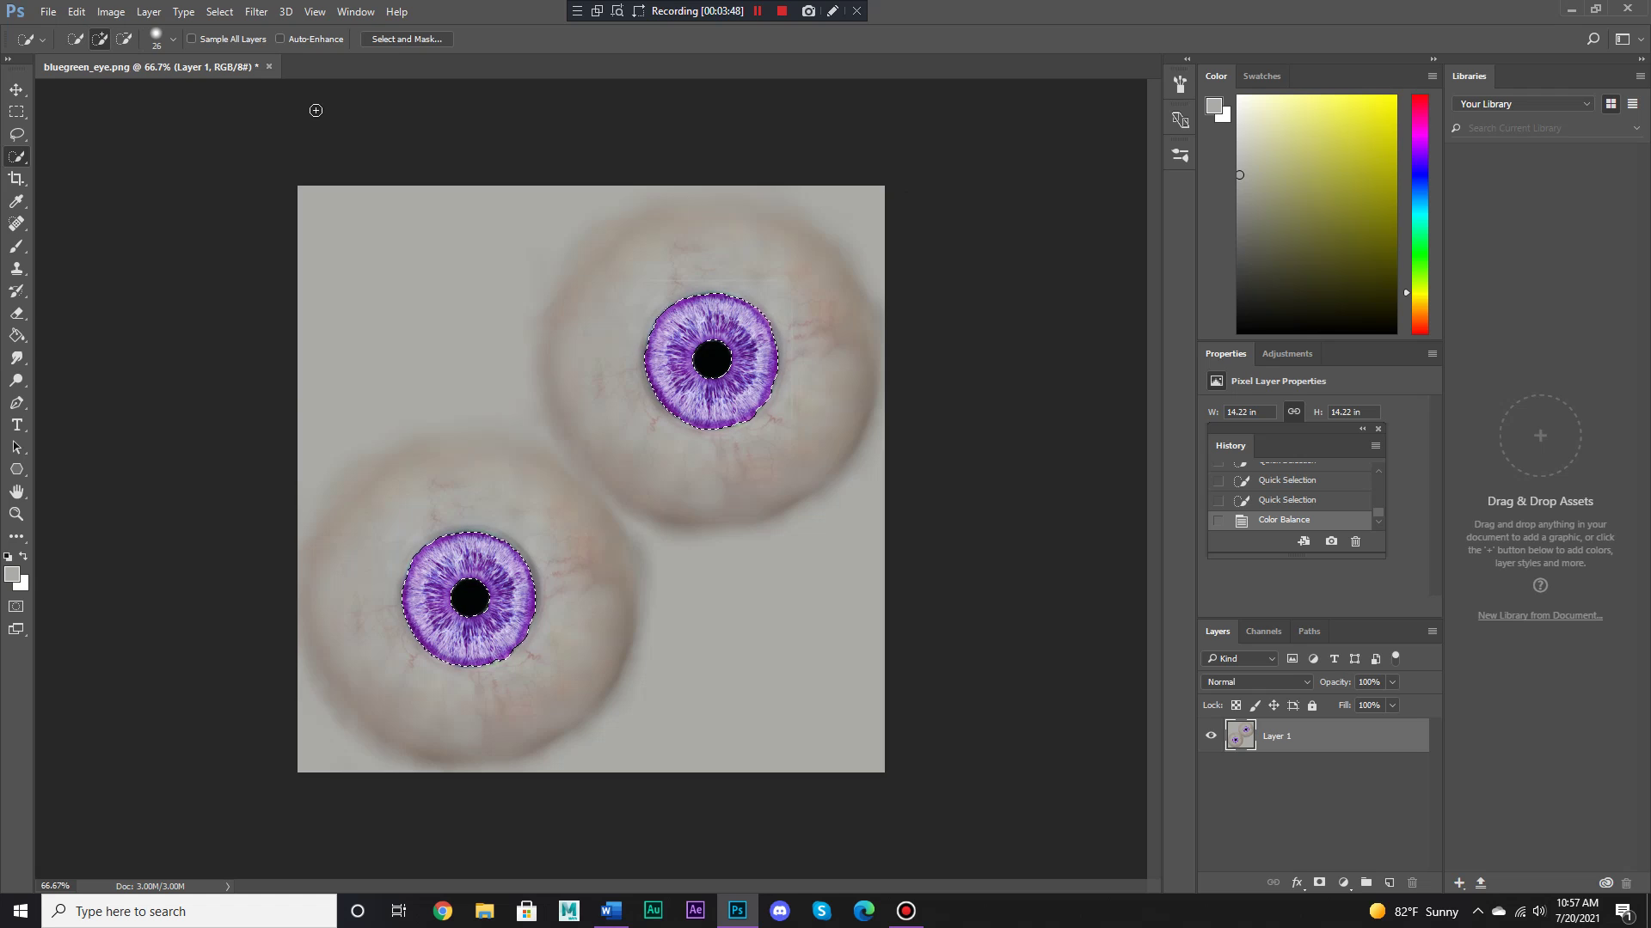
# Deselect the irises and open young_lightskinned_female_diffuse.png from the textures folder
pyautogui.click(219, 11)
pyautogui.click(230, 44)
pyautogui.click(48, 14)
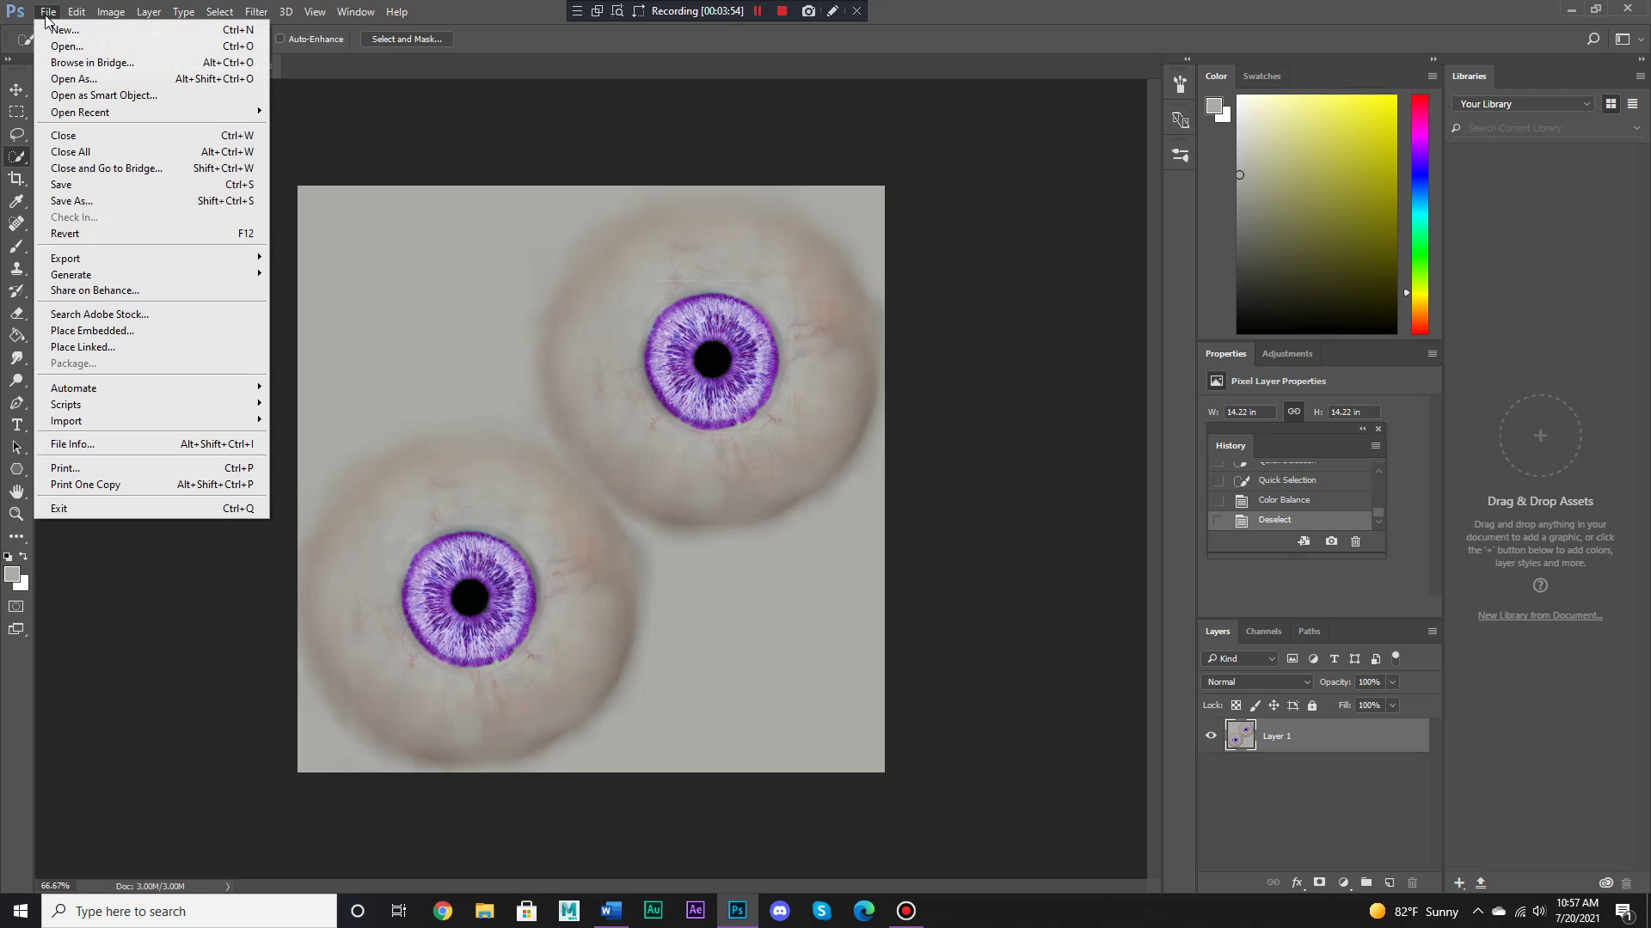
pyautogui.click(69, 47)
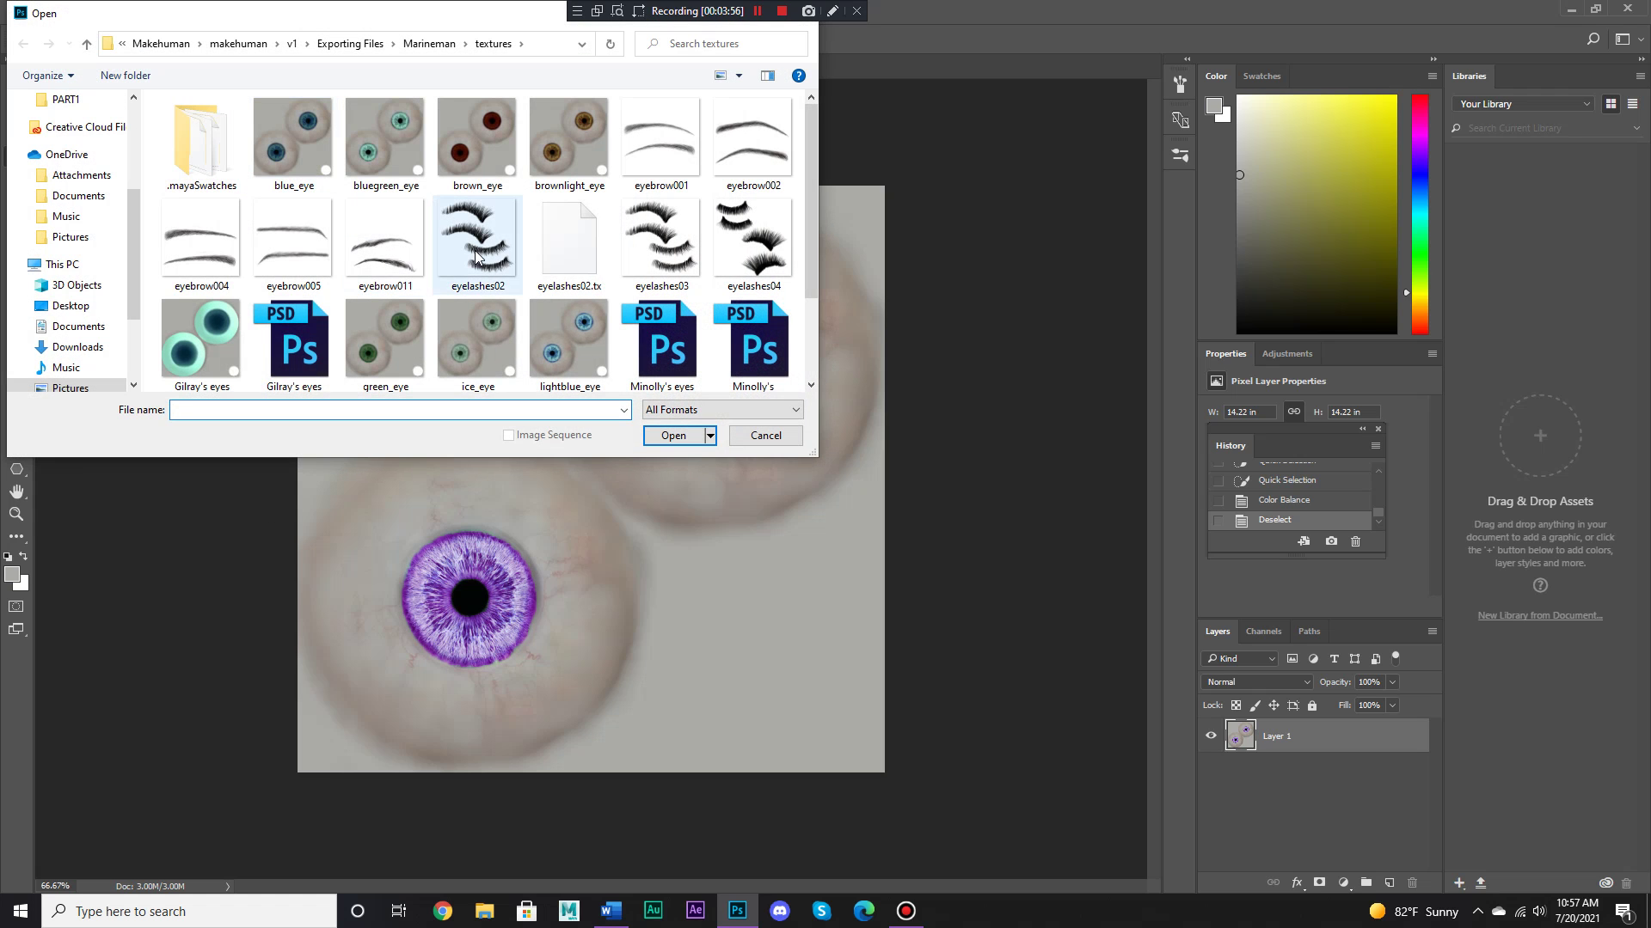
pyautogui.scroll(-3, 545, 262)
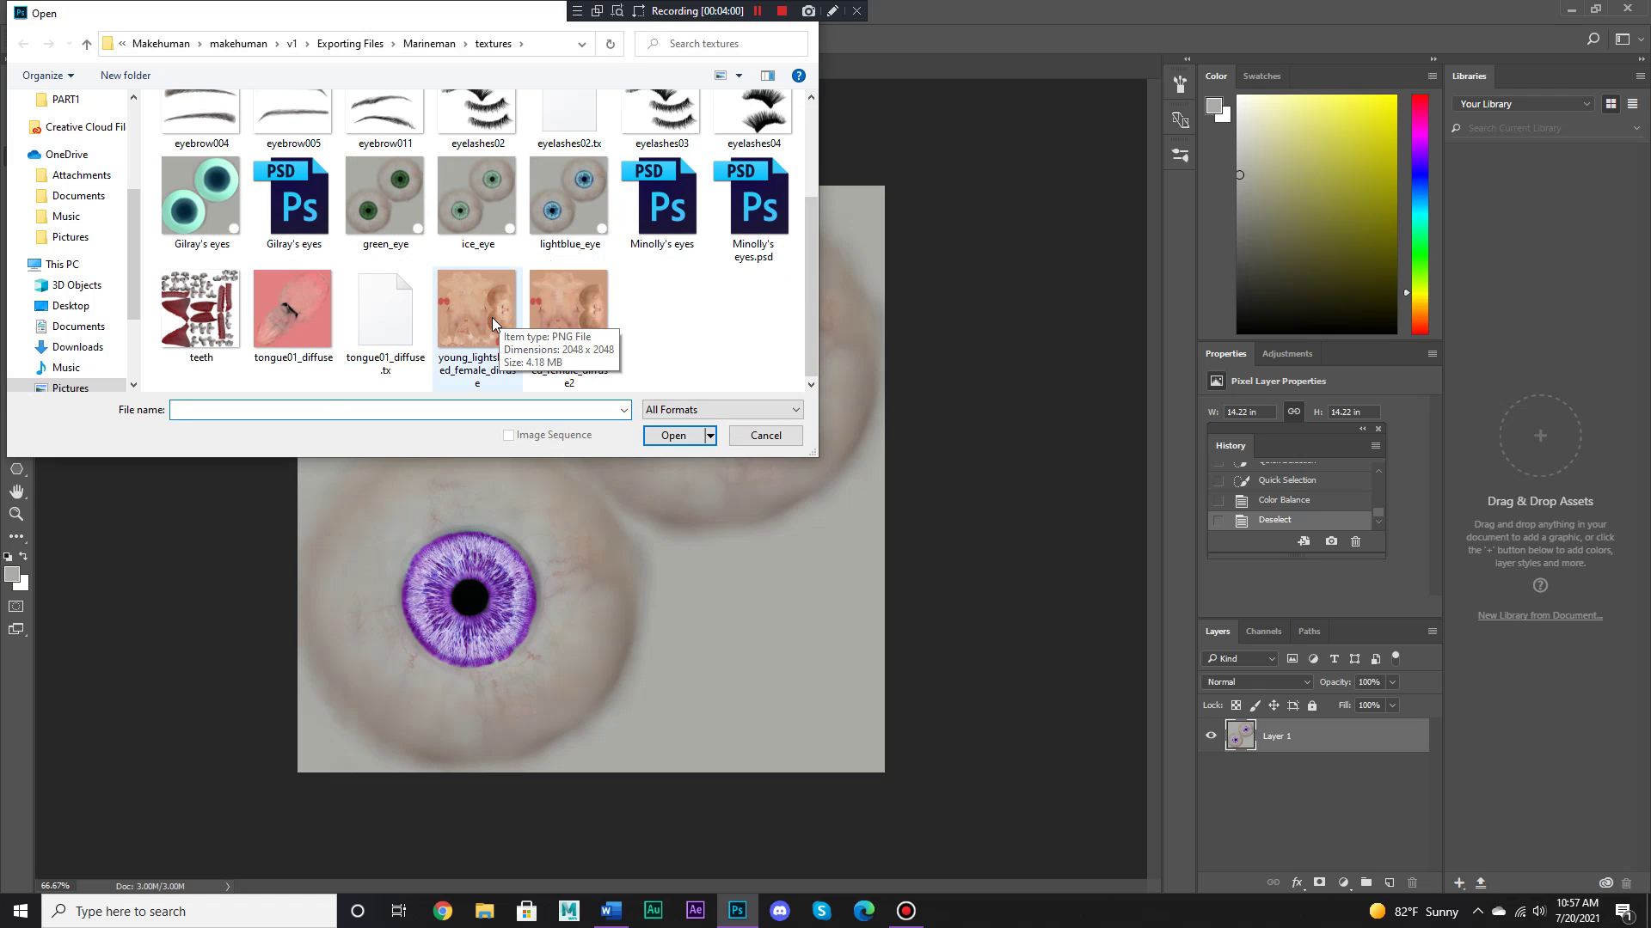
pyautogui.doubleClick(492, 313)
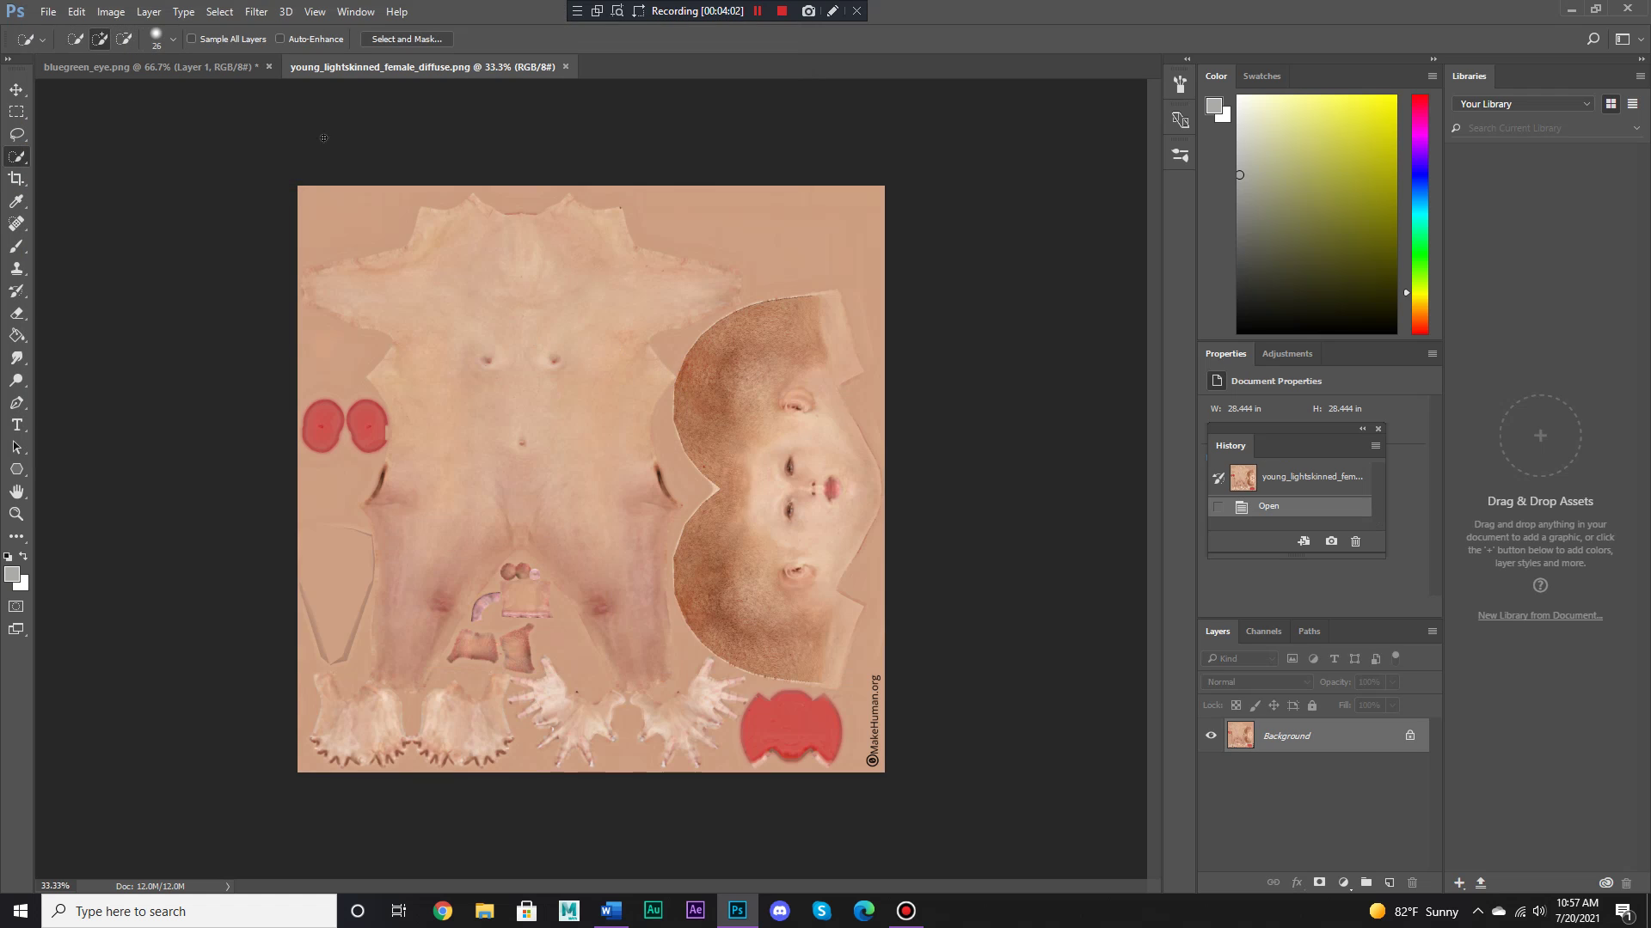
# Close the eye texture without saving, then convert the skin's Background into editable Layer 0
pyautogui.click(269, 67)
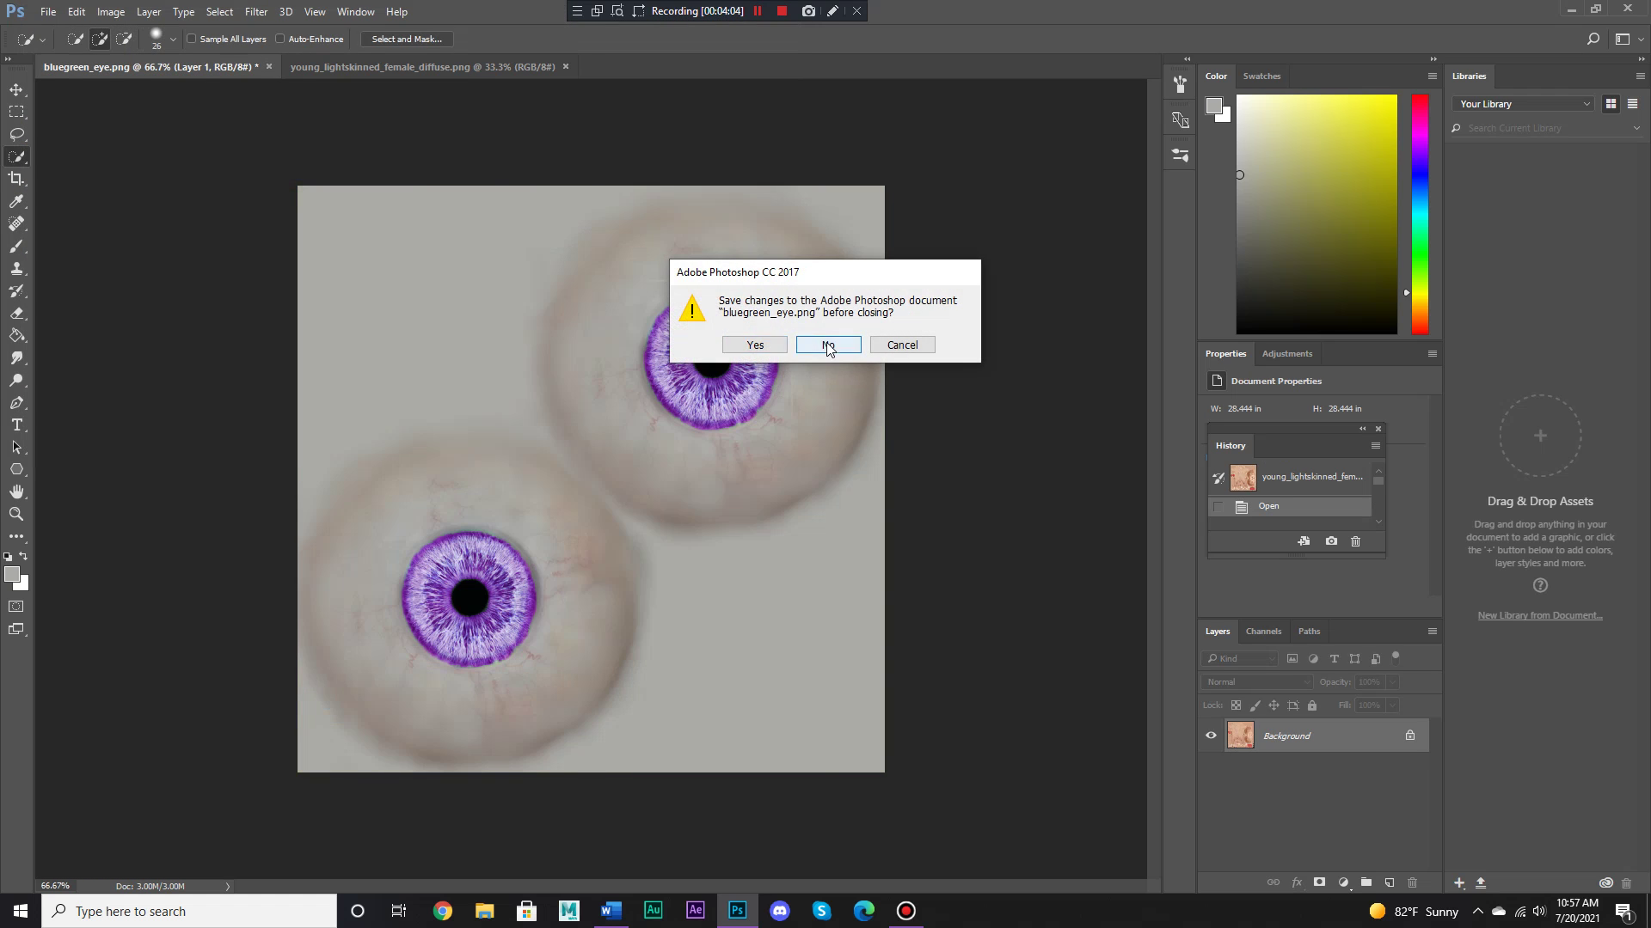
pyautogui.click(832, 343)
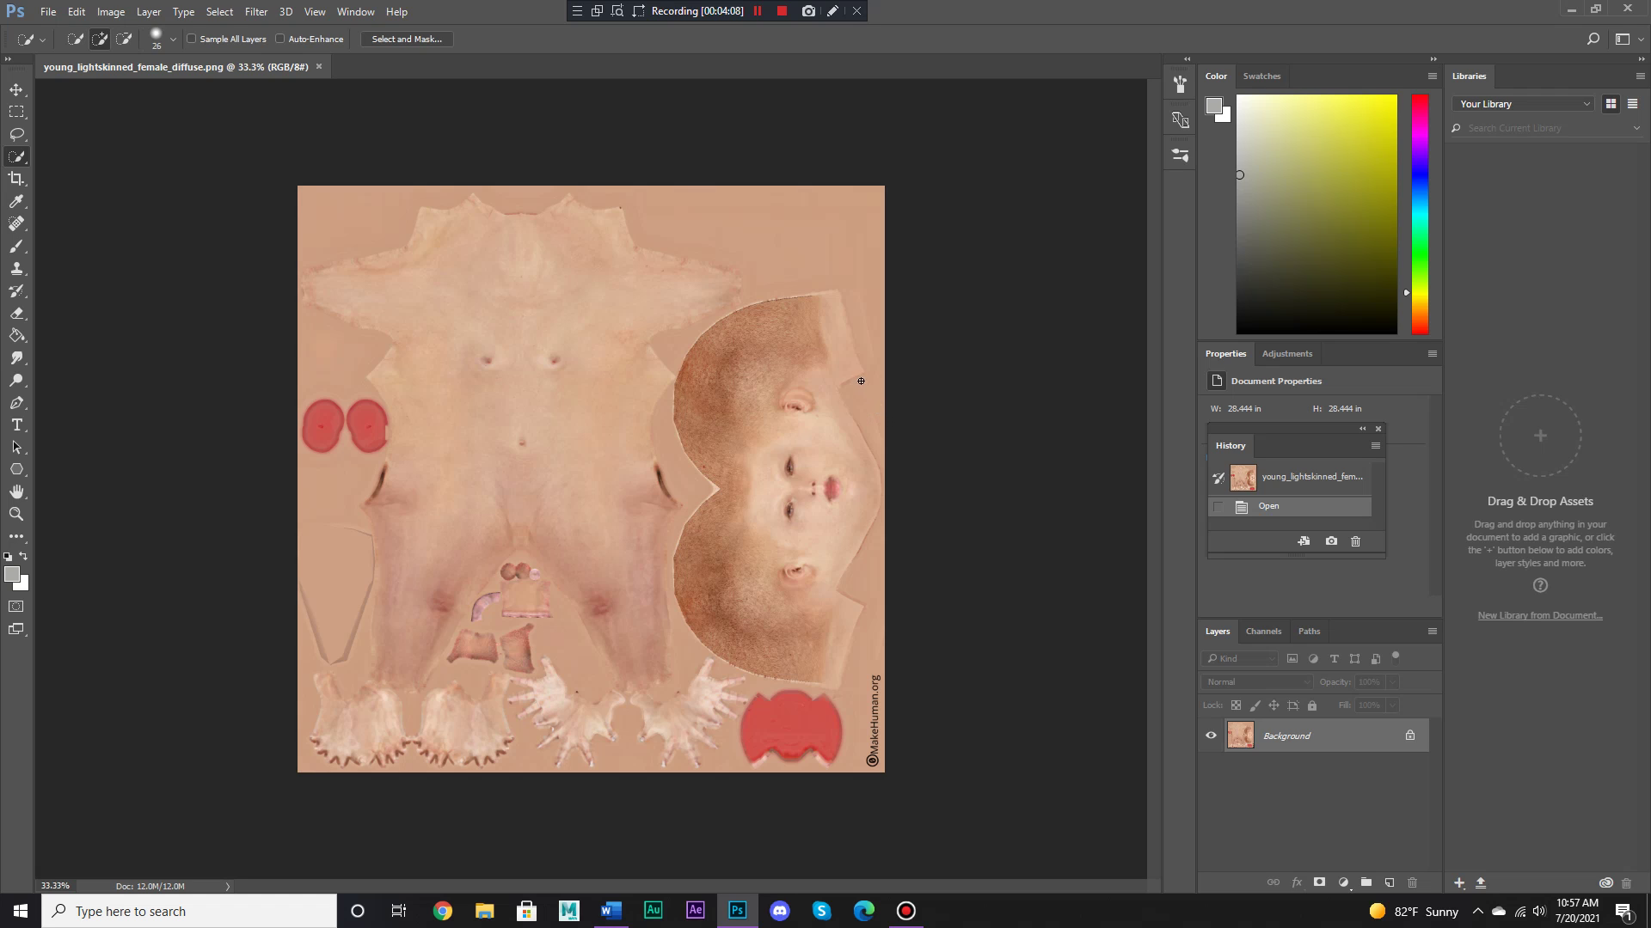
pyautogui.click(111, 11)
pyautogui.moveTo(135, 55)
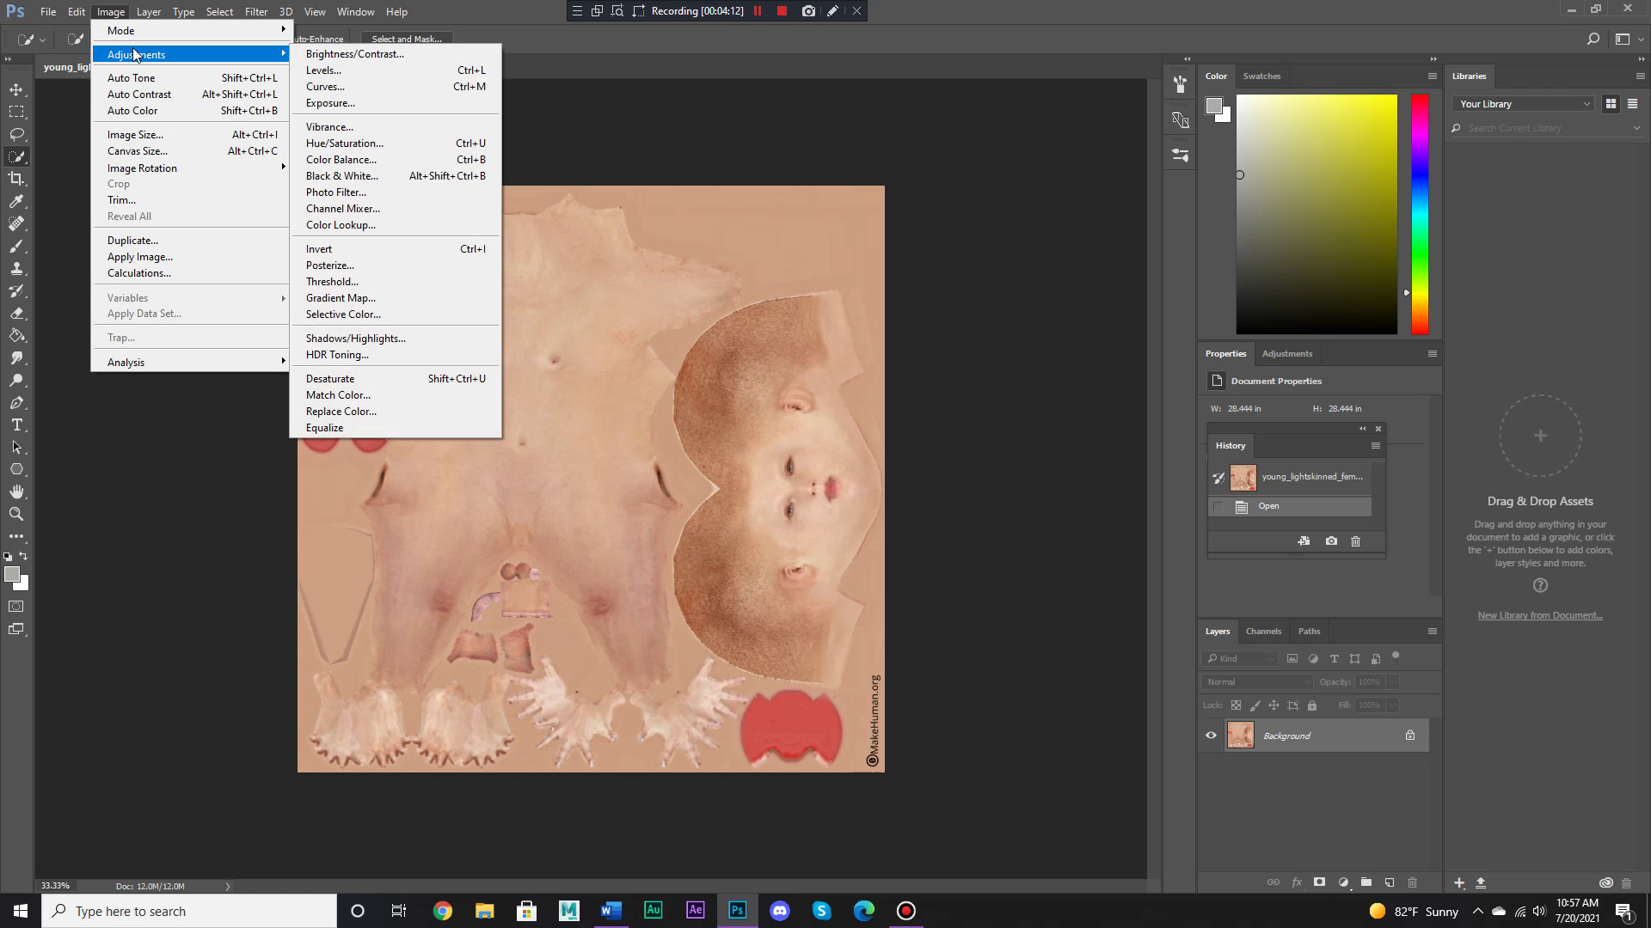
pyautogui.click(446, 8)
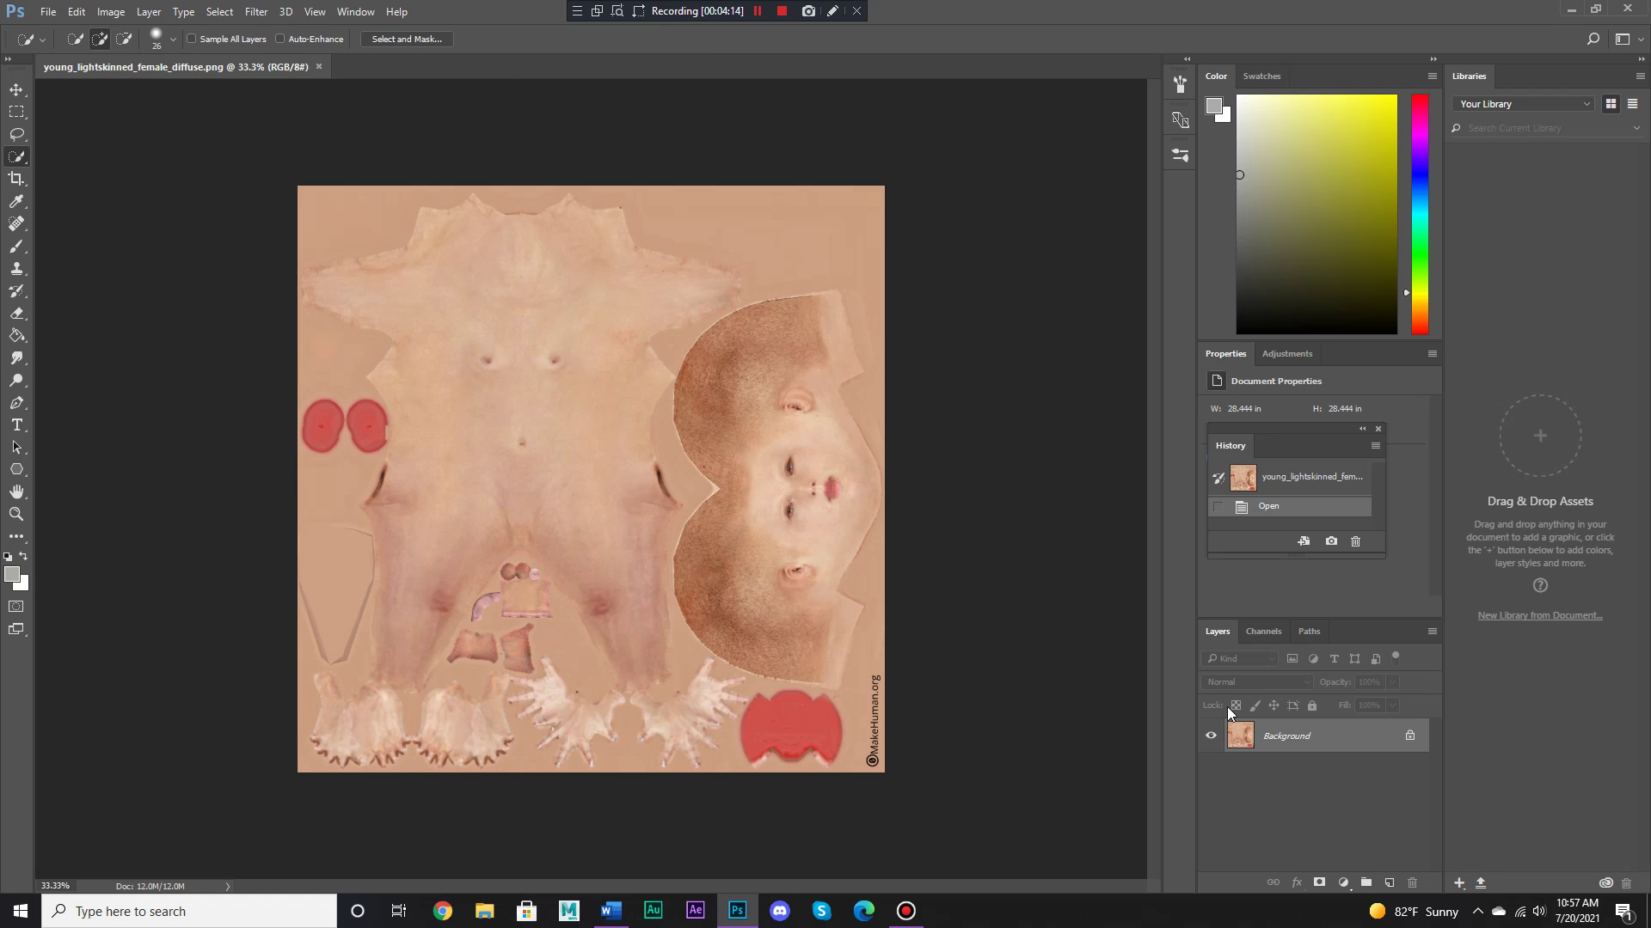
pyautogui.doubleClick(1247, 733)
pyautogui.click(977, 284)
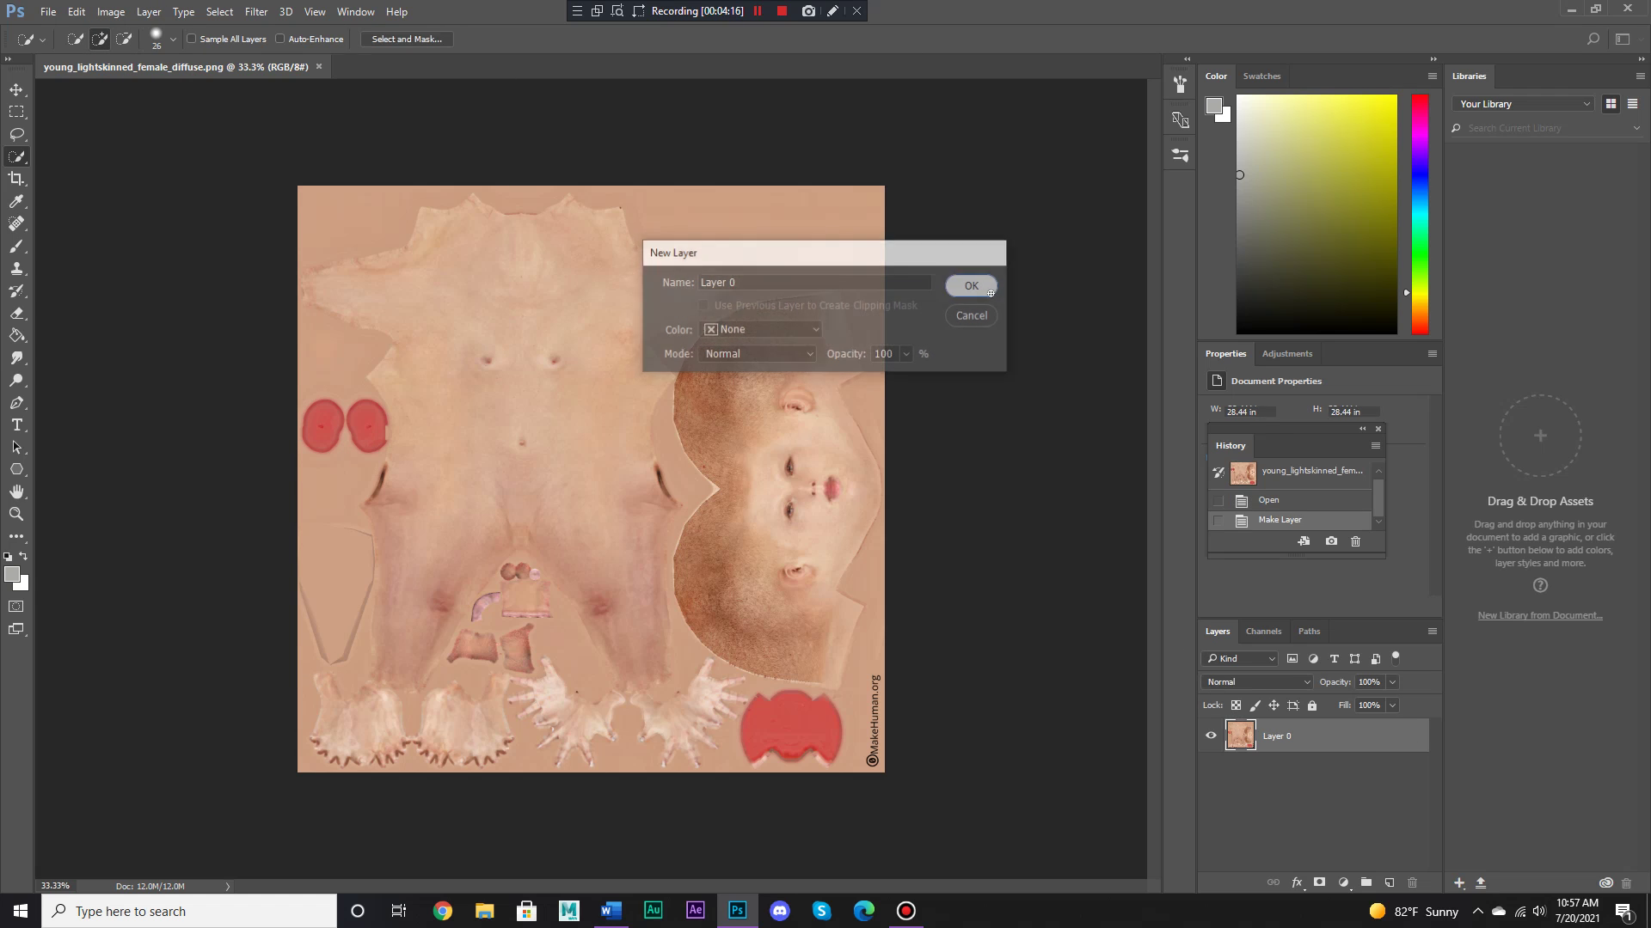
pyautogui.click(111, 11)
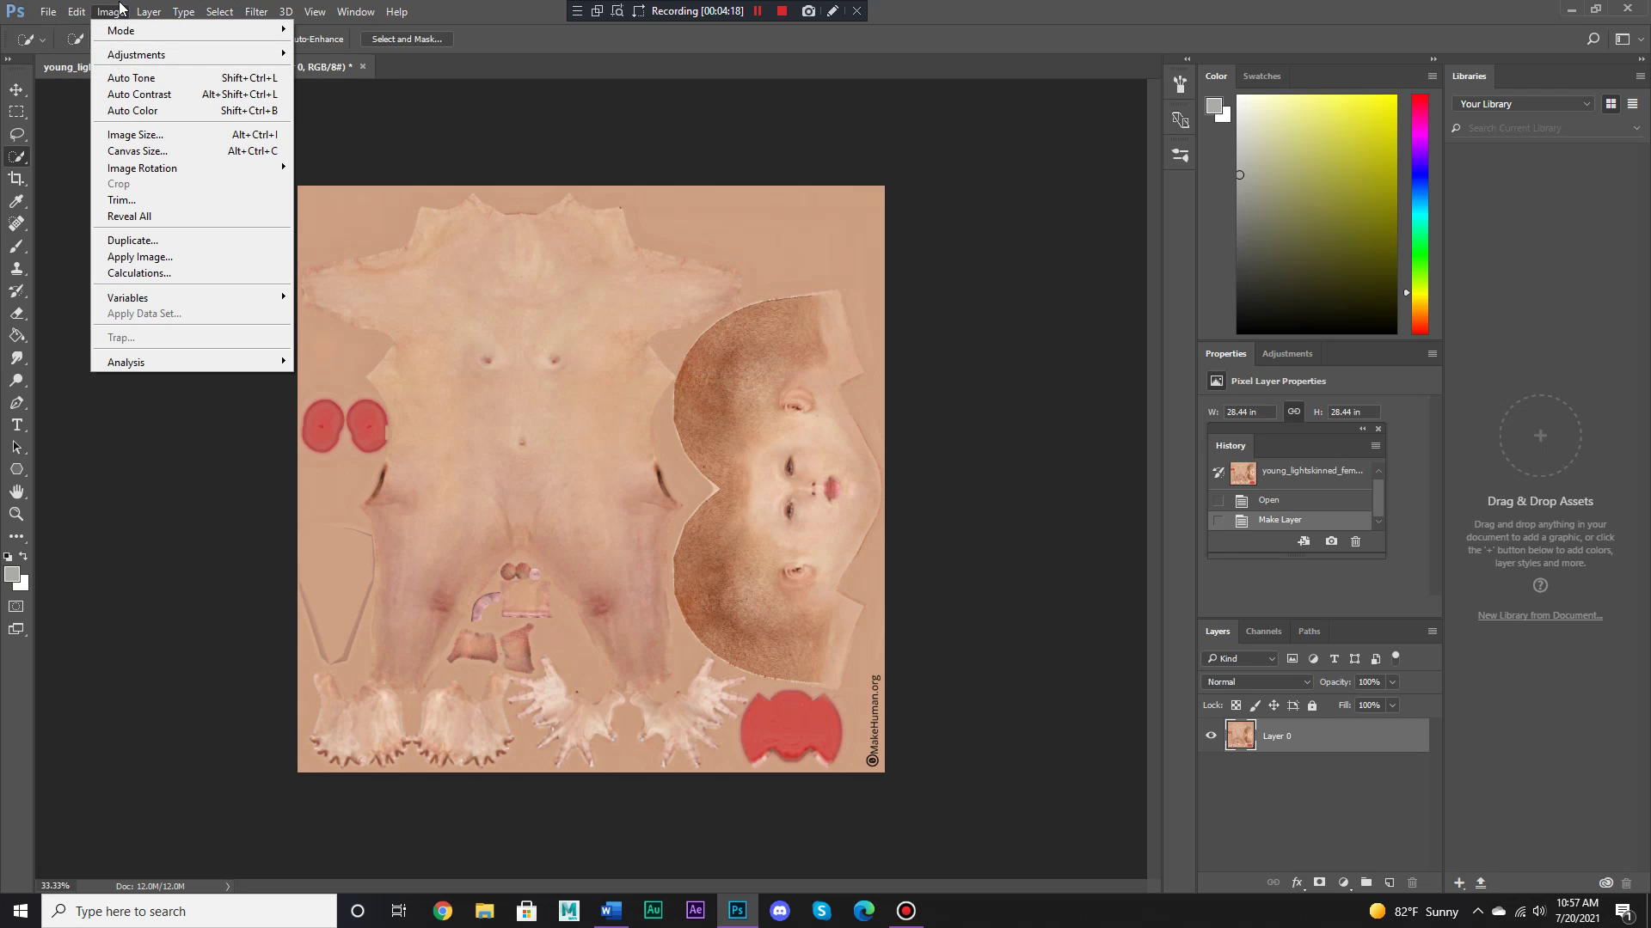
pyautogui.moveTo(156, 49)
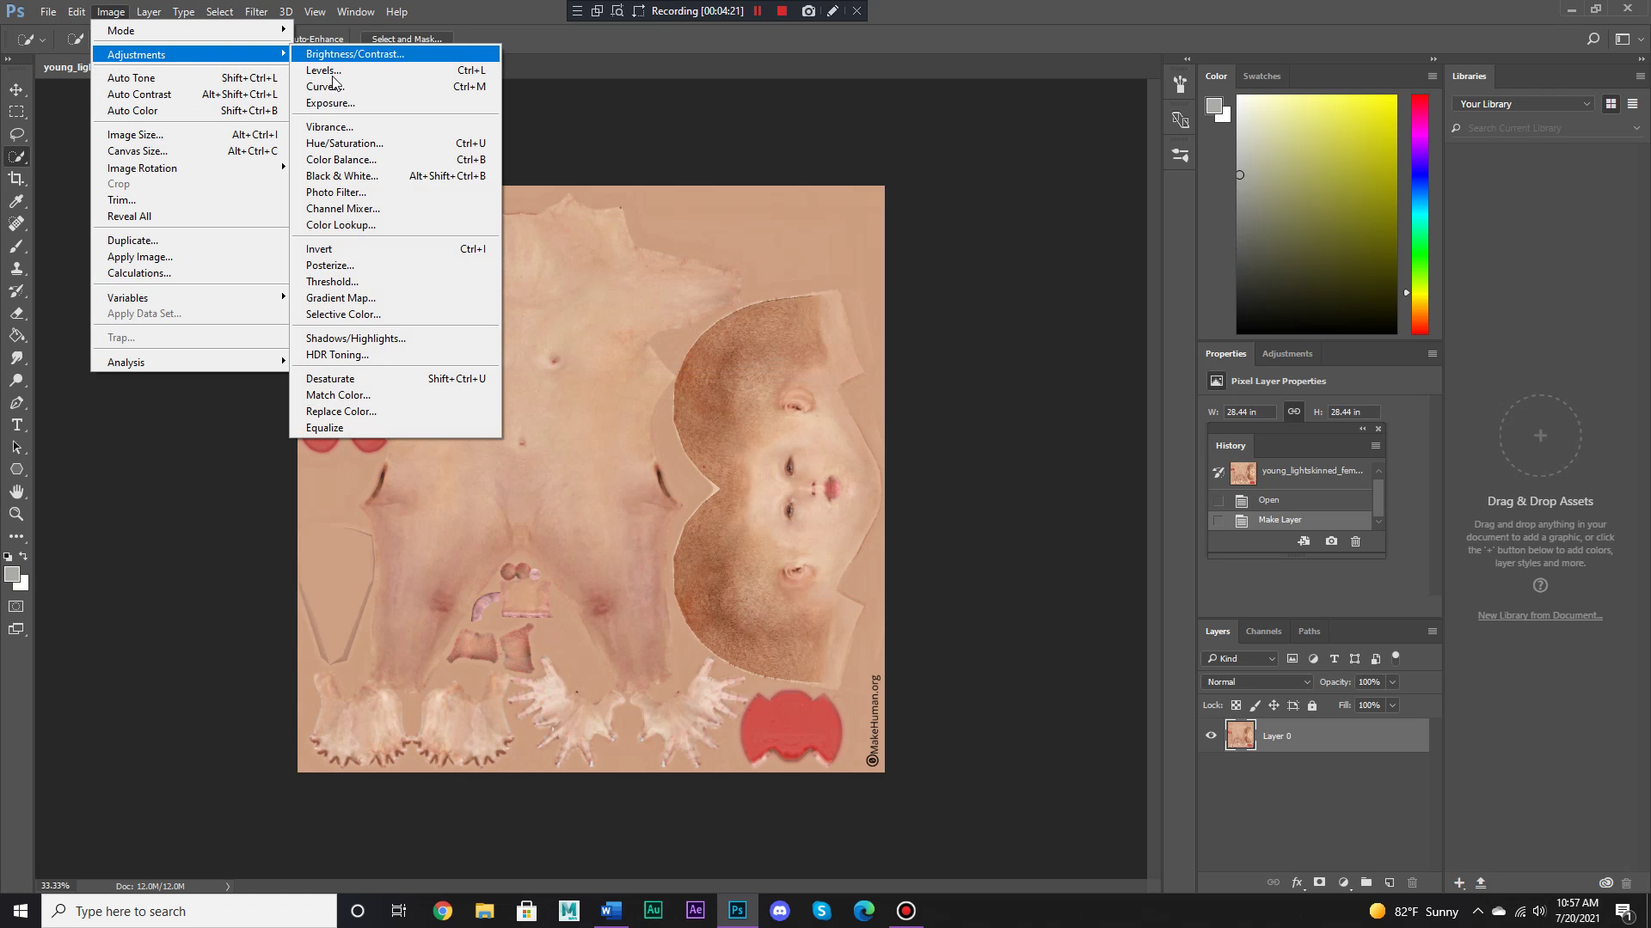
pyautogui.click(391, 141)
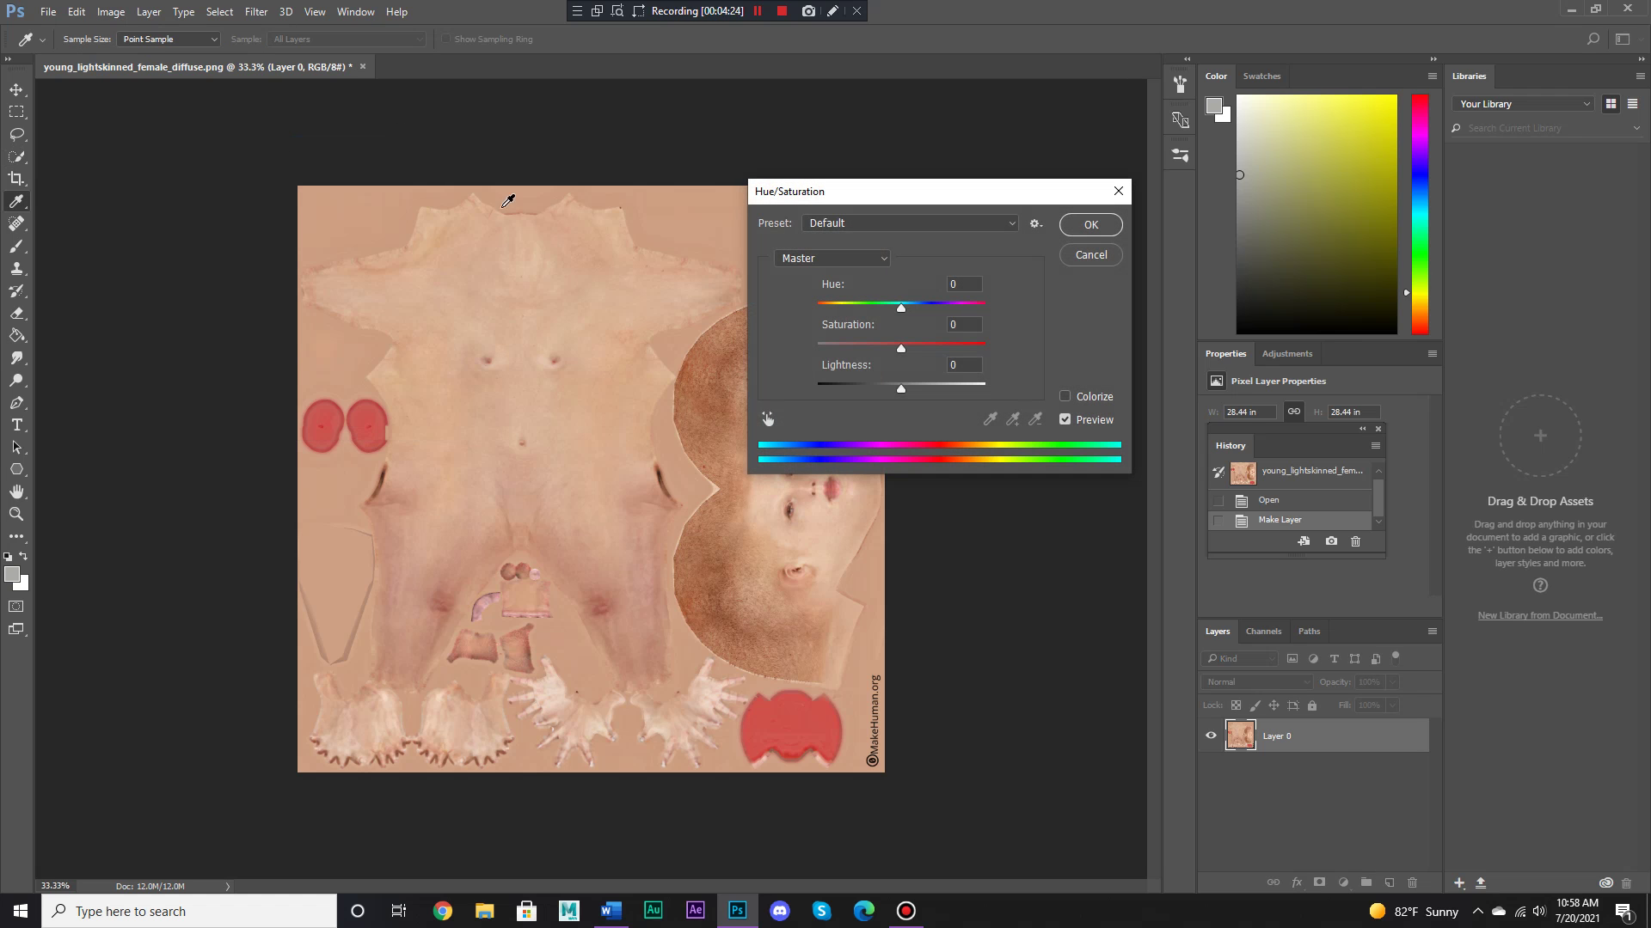
pyautogui.moveTo(901, 387)
pyautogui.mouseDown()
pyautogui.moveTo(941, 388)
pyautogui.moveTo(871, 354)
pyautogui.moveTo(925, 384)
pyautogui.moveTo(954, 346)
pyautogui.moveTo(894, 394)
pyautogui.mouseUp()
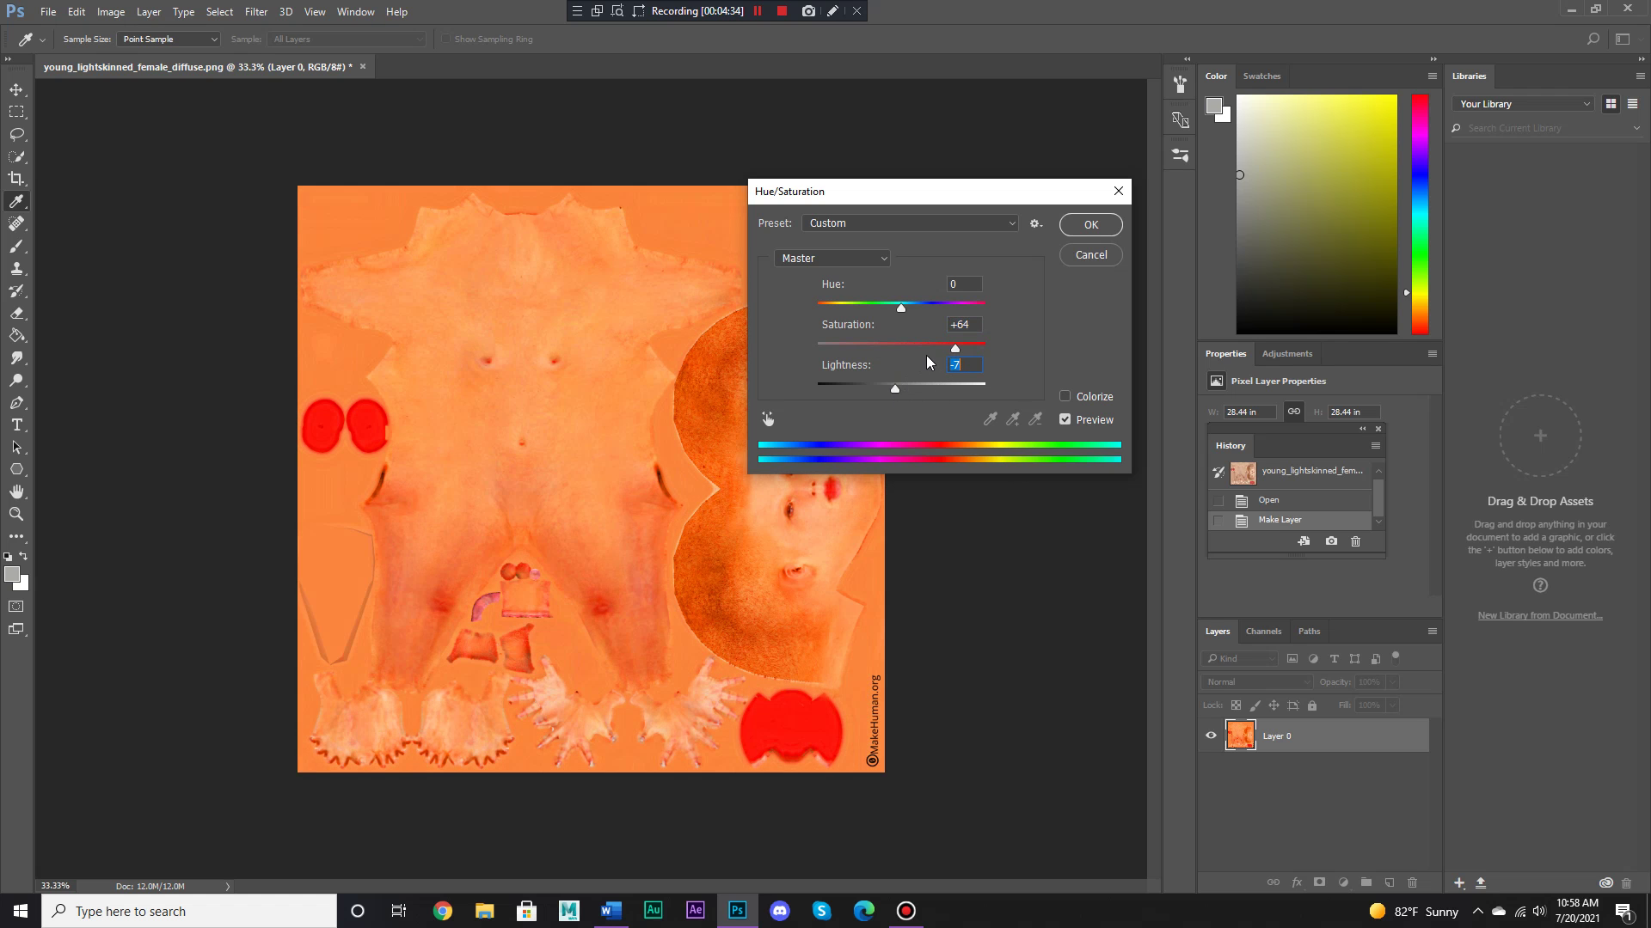
pyautogui.moveTo(955, 348)
pyautogui.mouseDown()
pyautogui.moveTo(901, 348)
pyautogui.moveTo(864, 386)
pyautogui.moveTo(924, 346)
pyautogui.mouseUp()
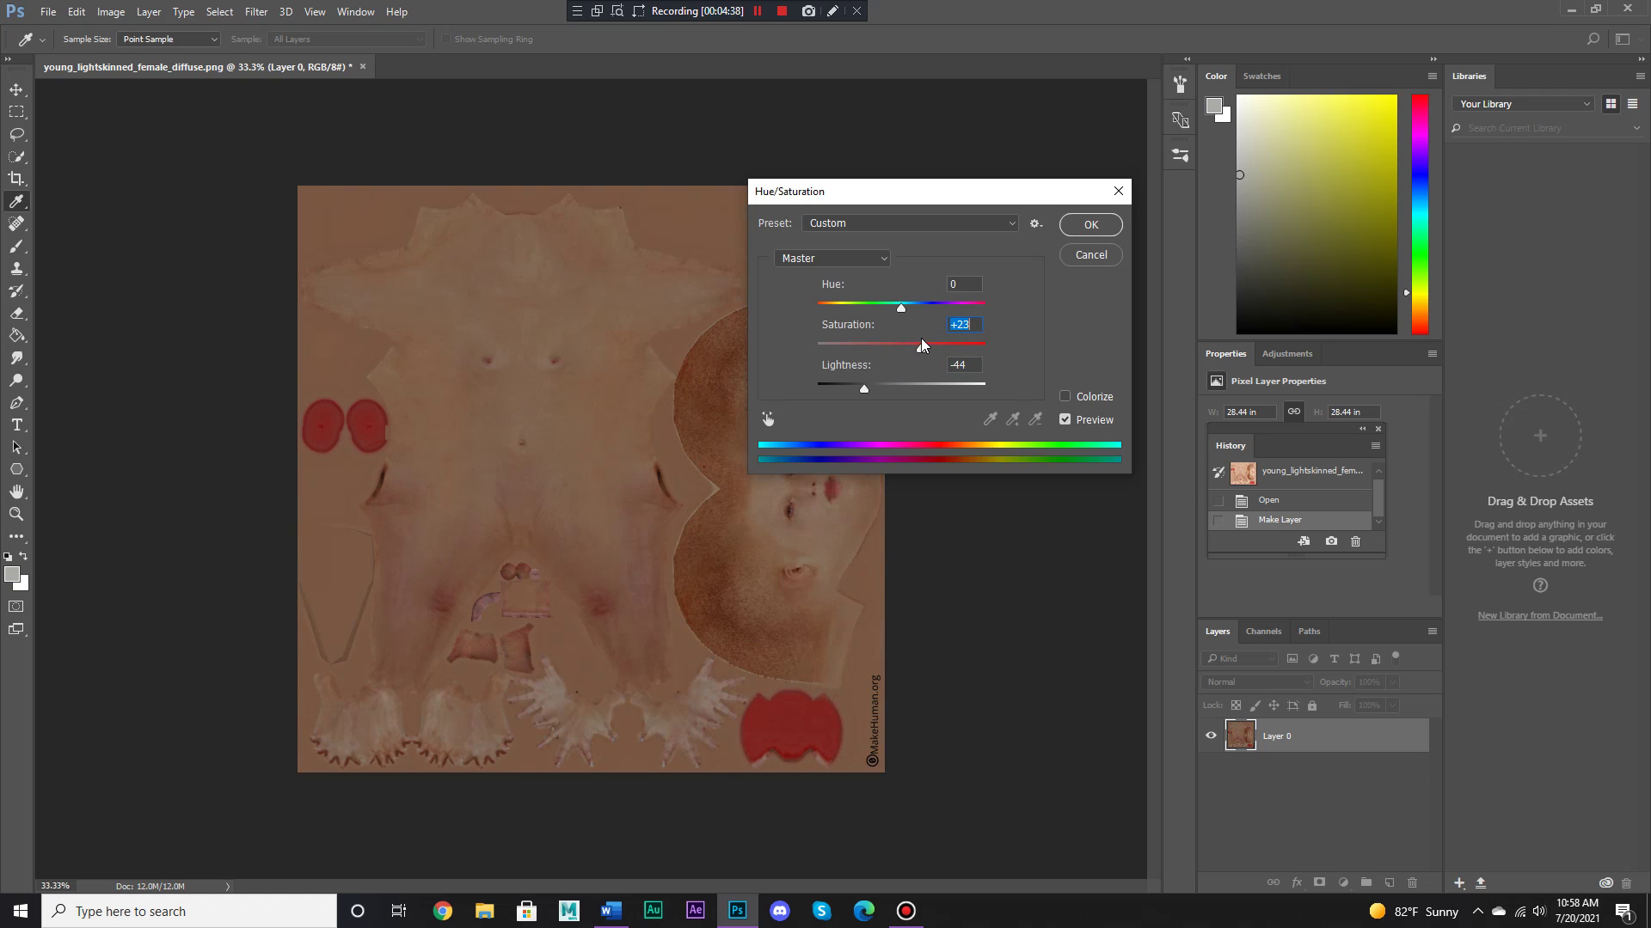
pyautogui.click(1093, 259)
pyautogui.press('w')
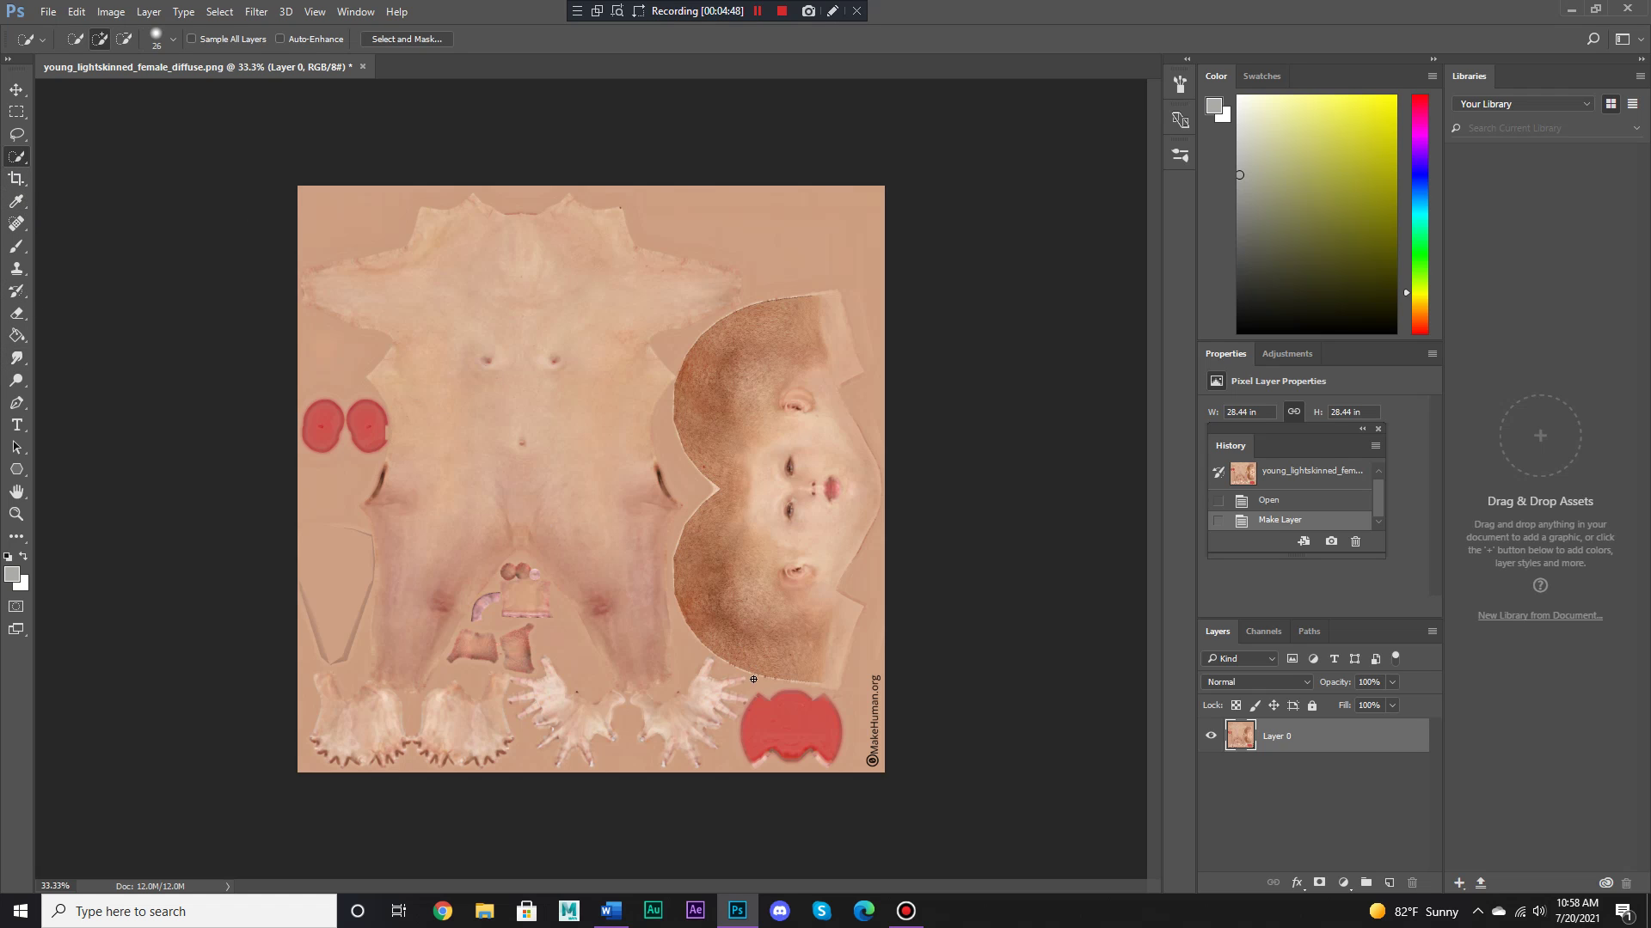
# Quick-select the bottom hand pieces and red shape, preview a cyan Color Balance shift, then cancel it
pyautogui.moveTo(581, 728)
pyautogui.mouseDown()
pyautogui.moveTo(613, 700)
pyautogui.moveTo(566, 702)
pyautogui.moveTo(544, 666)
pyautogui.moveTo(519, 682)
pyautogui.moveTo(543, 733)
pyautogui.mouseUp()
pyautogui.moveTo(642, 748)
pyautogui.mouseDown()
pyautogui.moveTo(671, 745)
pyautogui.moveTo(731, 685)
pyautogui.moveTo(707, 672)
pyautogui.mouseUp()
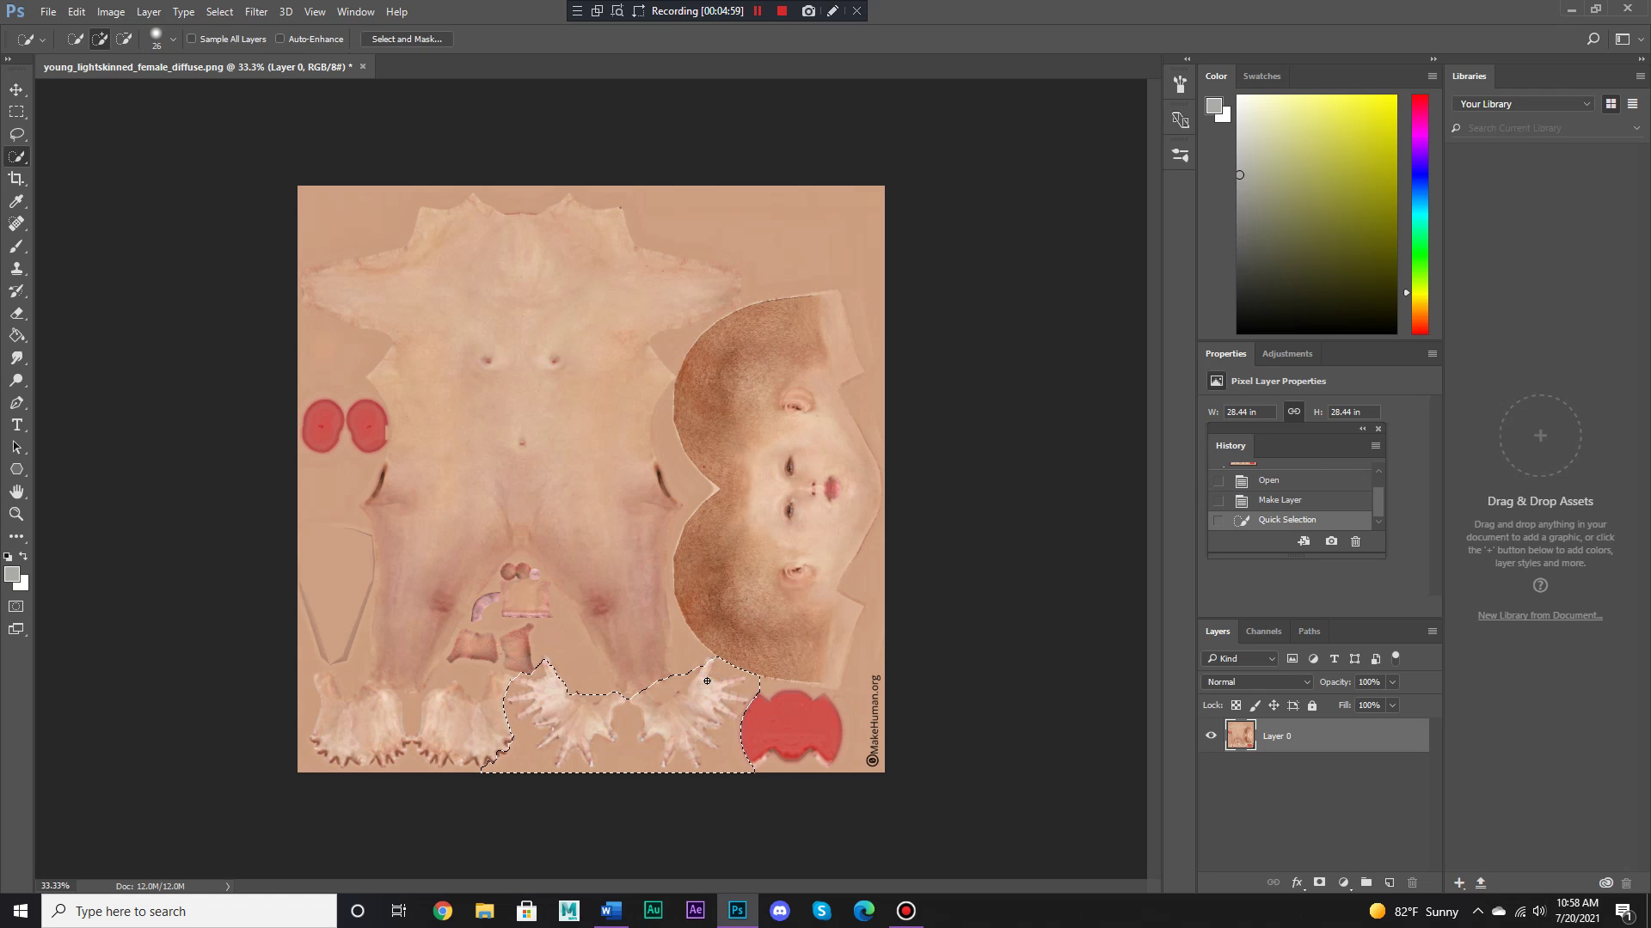
pyautogui.click(111, 11)
pyautogui.moveTo(148, 58)
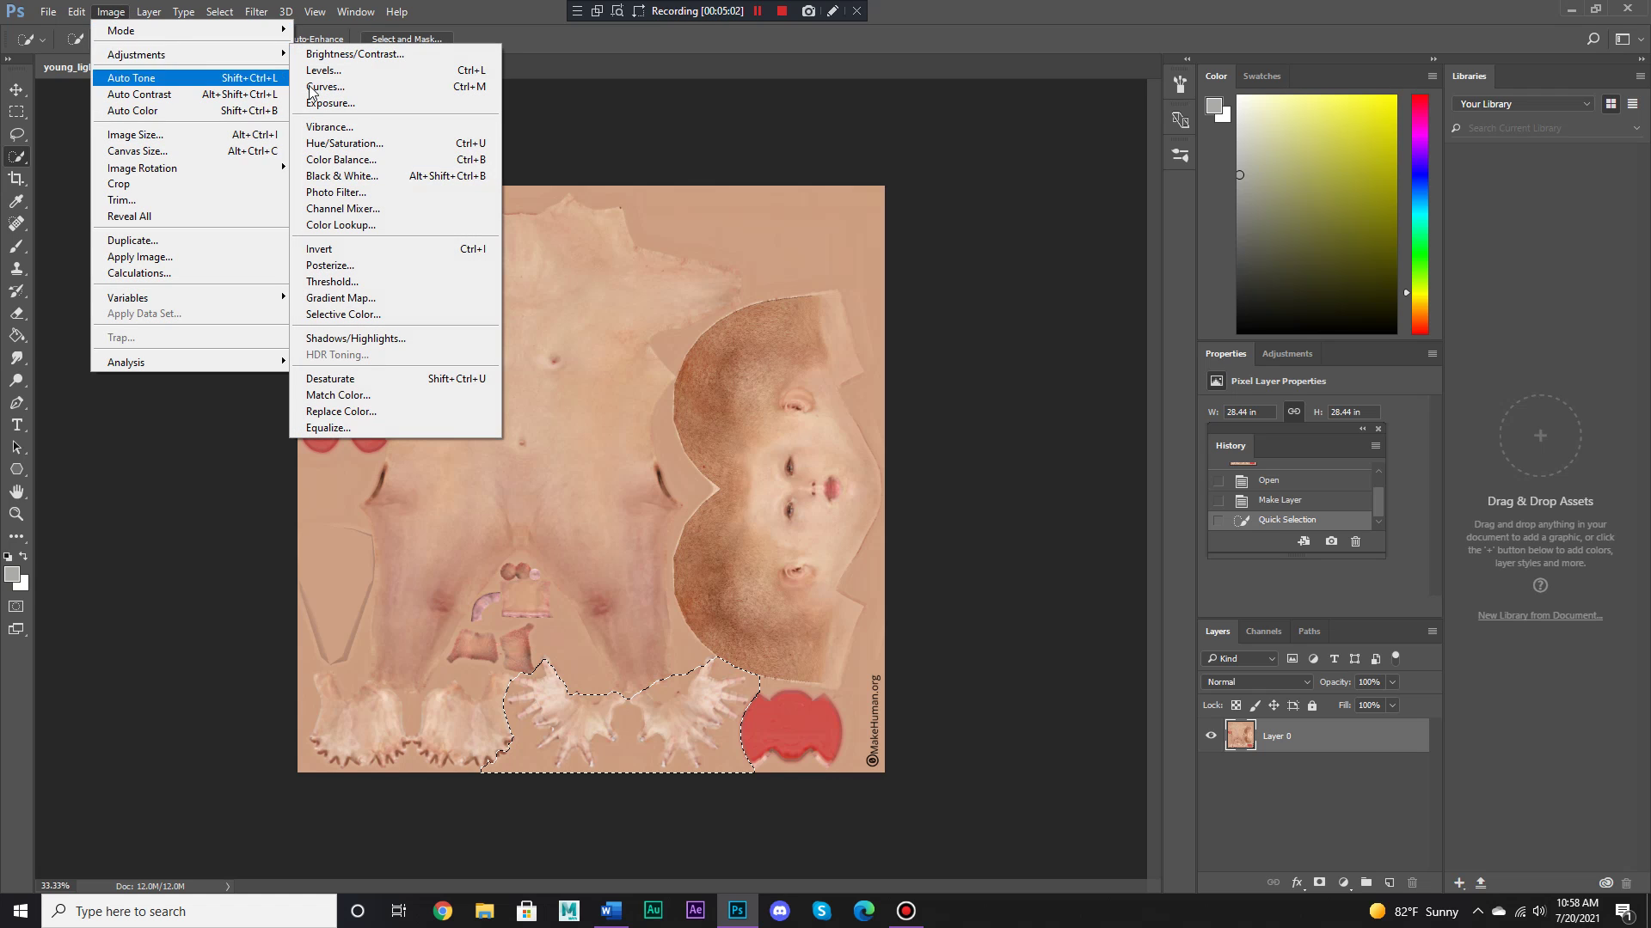
pyautogui.click(391, 159)
pyautogui.moveTo(1052, 400); pyautogui.dragTo(1023, 401)
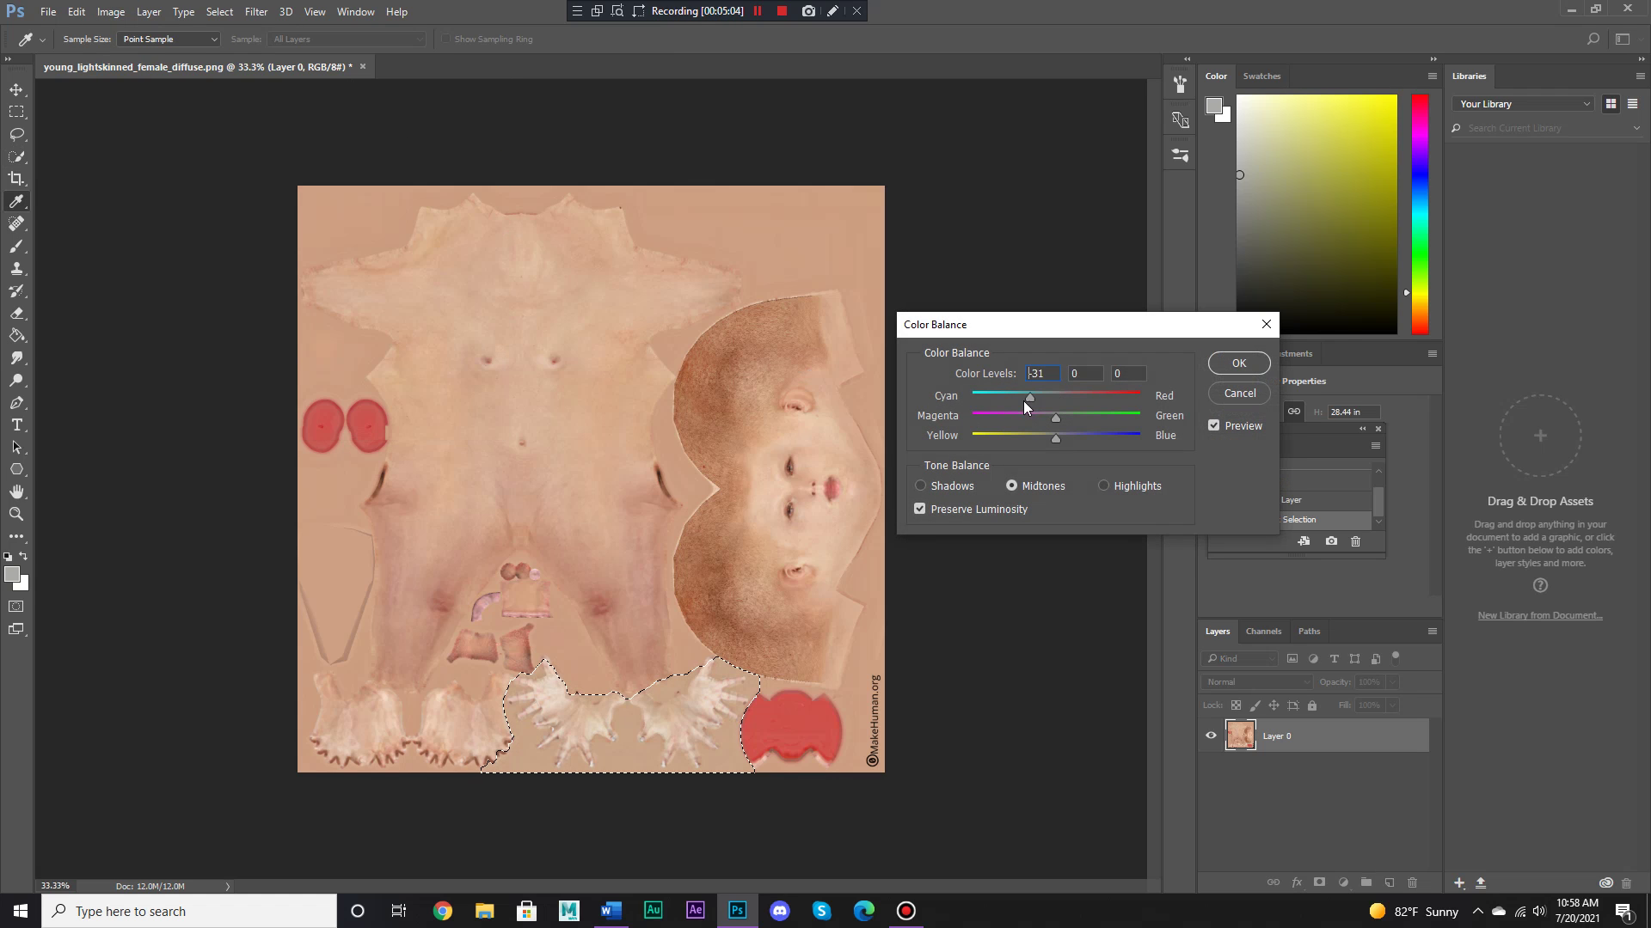
pyautogui.click(1256, 397)
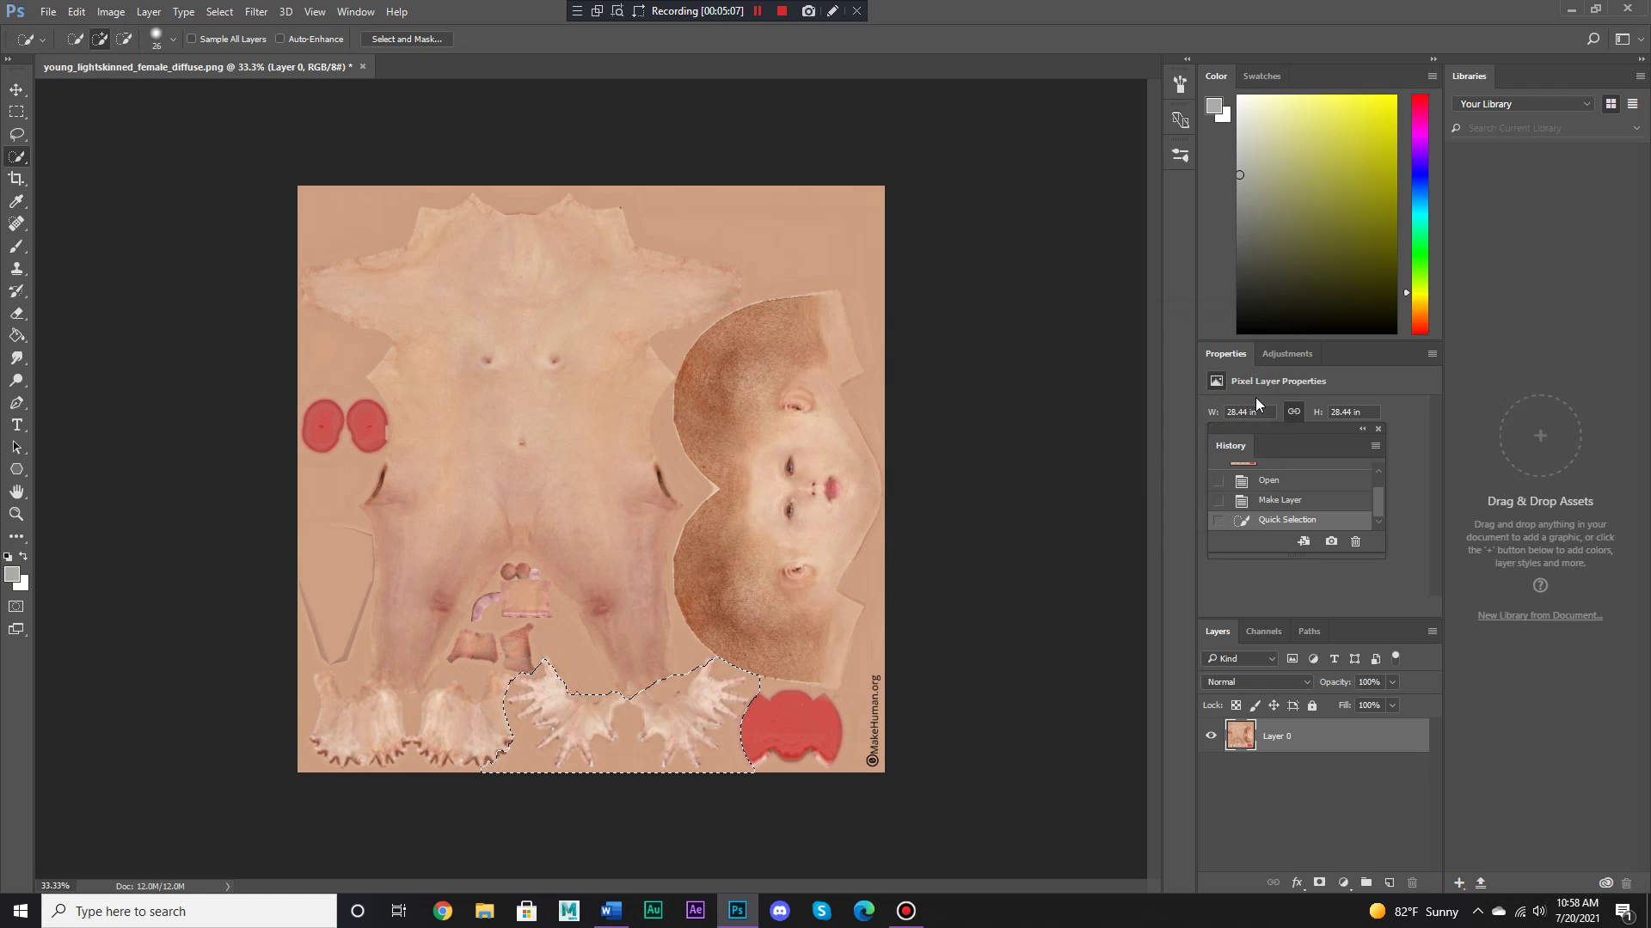
pyautogui.click(219, 11)
# Deselect the hand pieces, then open and close the file browser without opening a file
pyautogui.click(234, 45)
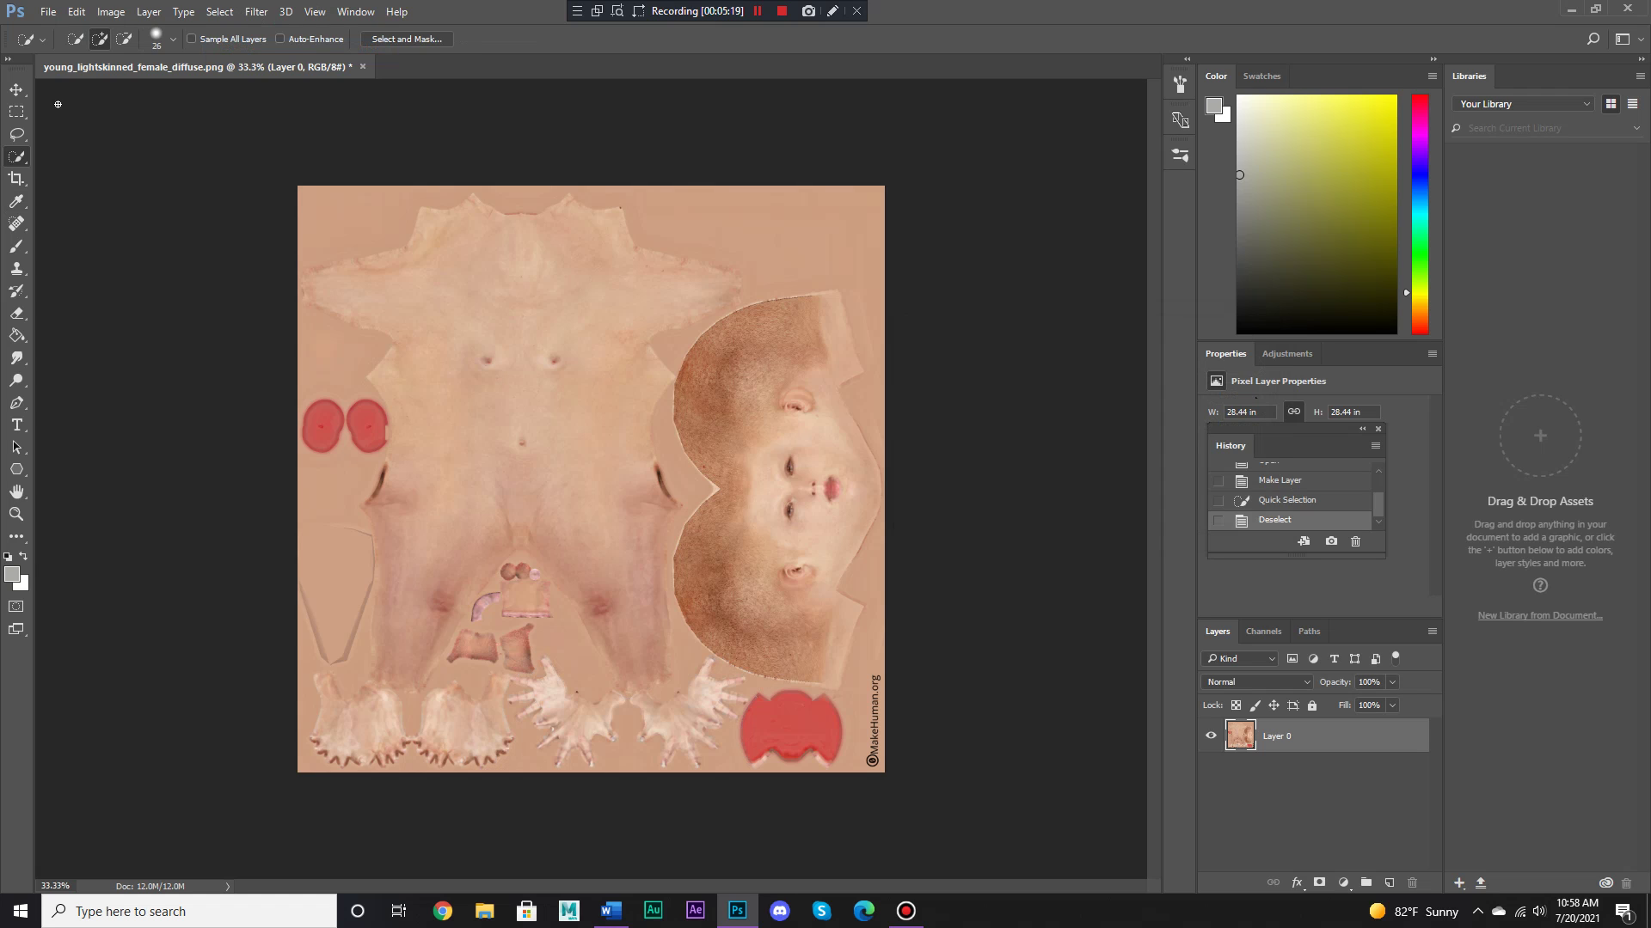
pyautogui.click(50, 13)
pyautogui.click(51, 40)
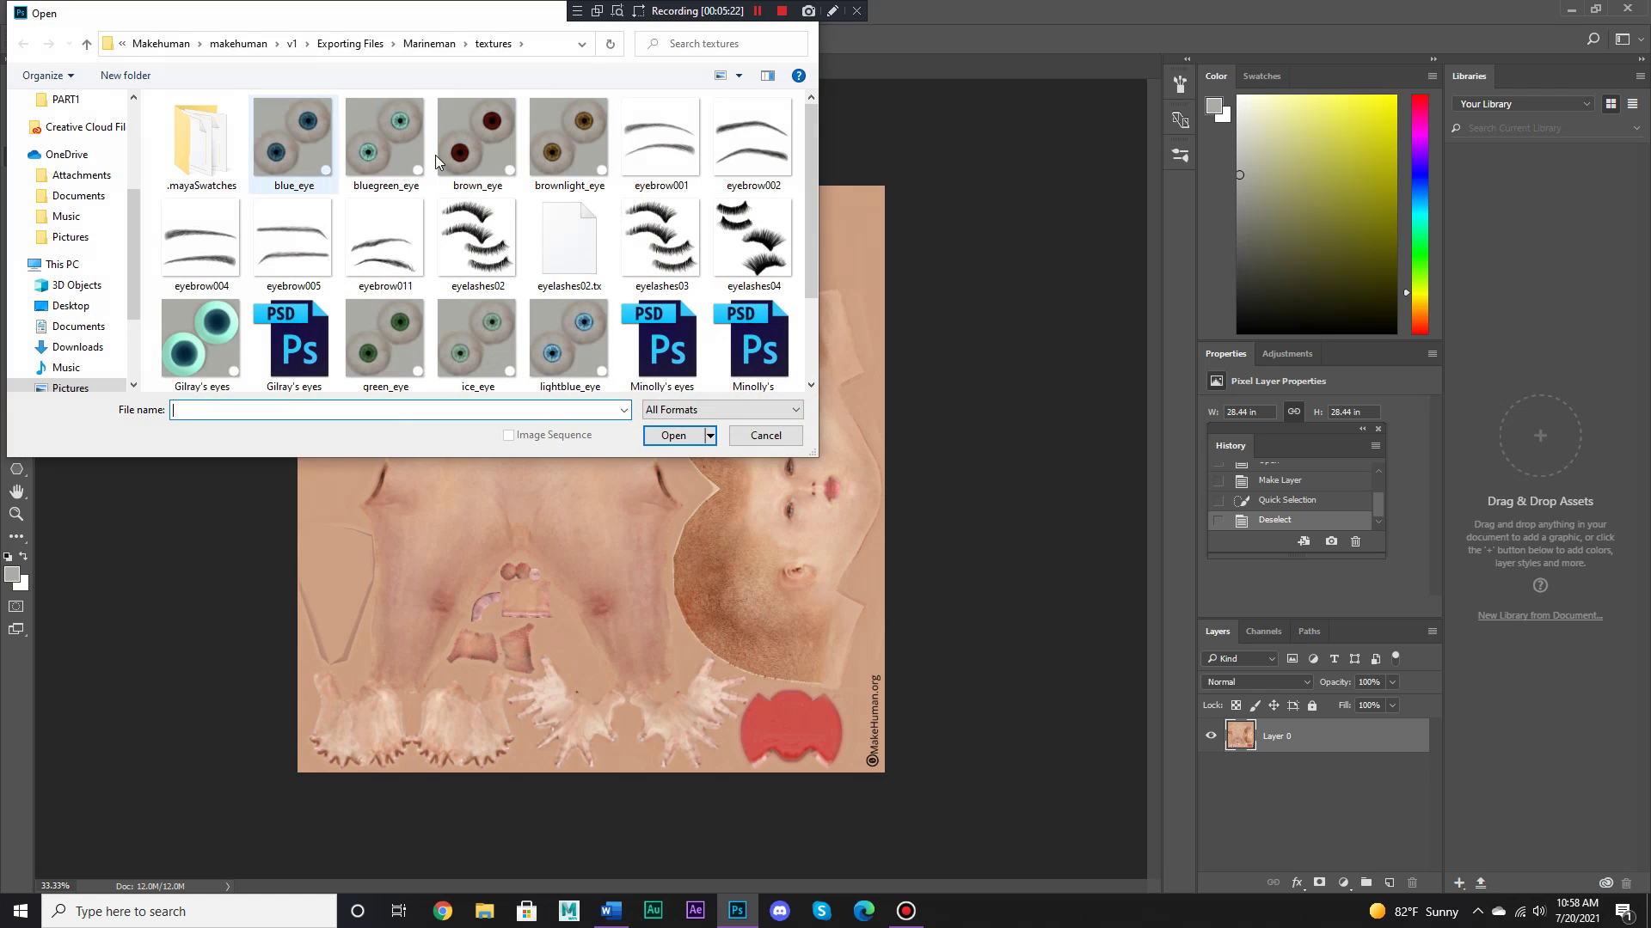
pyautogui.moveTo(387, 12); pyautogui.dragTo(395, 75)
pyautogui.click(814, 77)
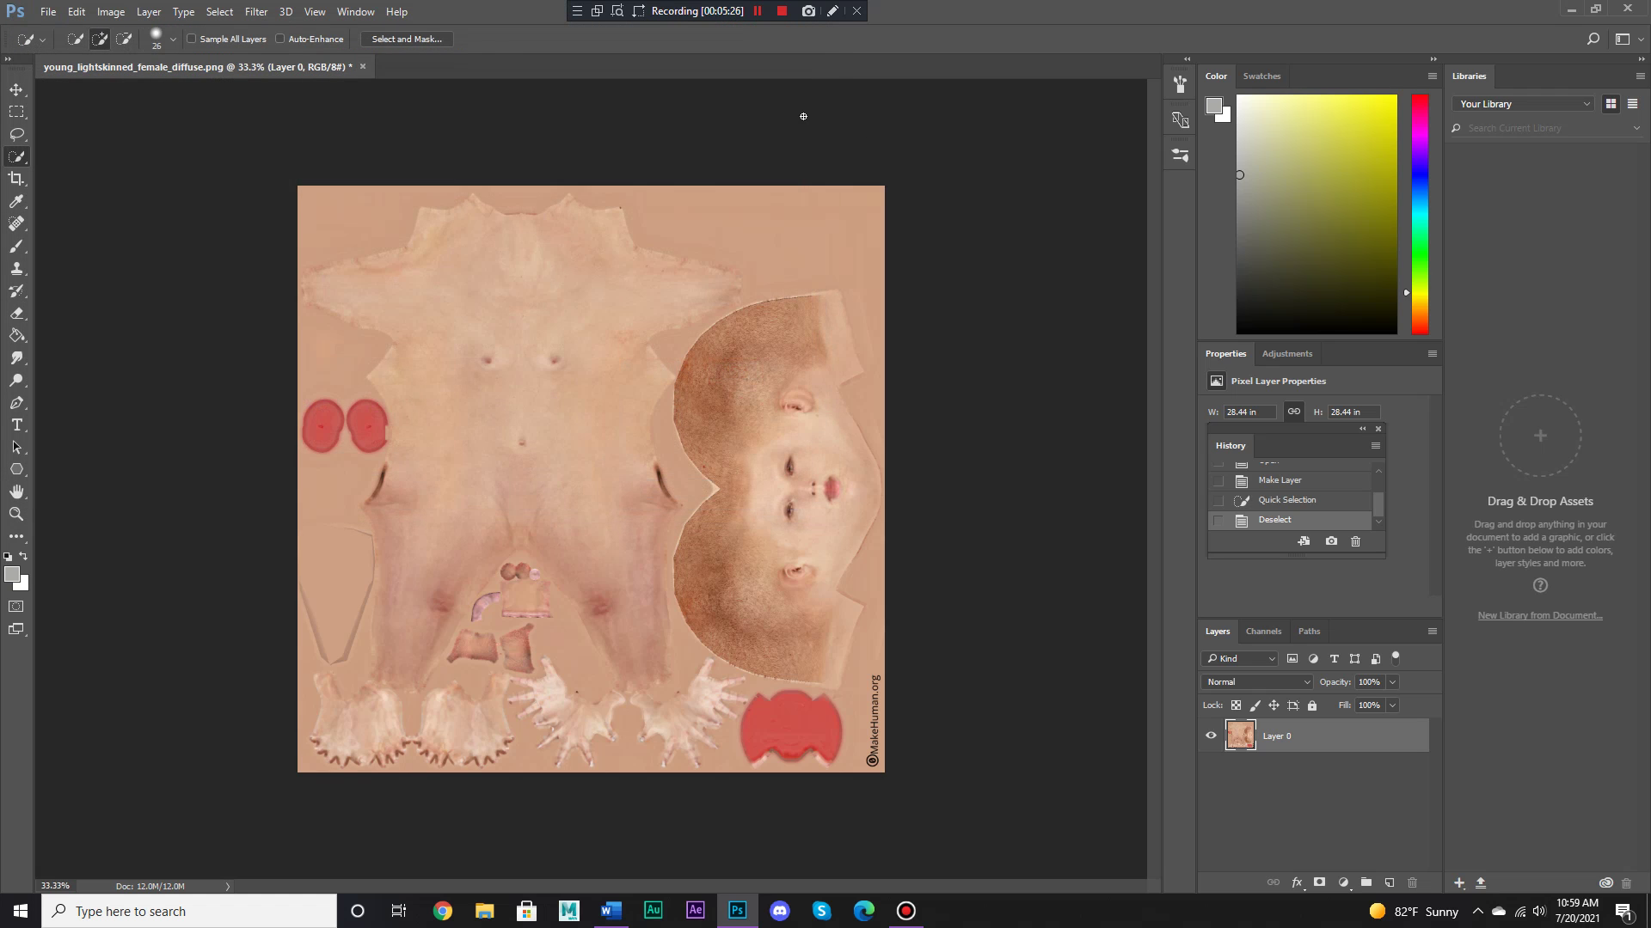